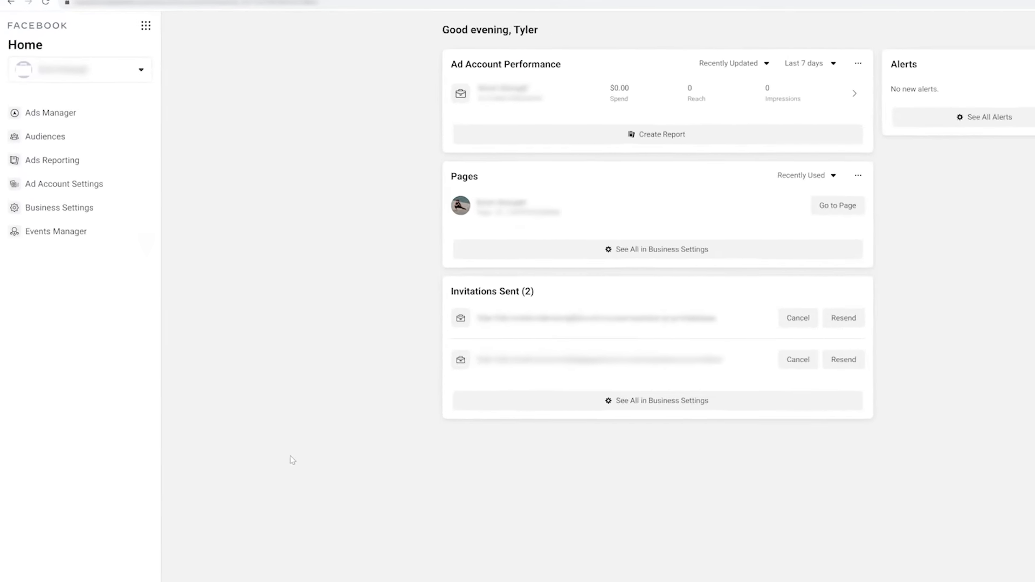
From Audiences, create a new saved audience named 'Plant Based Foodies'.
click(67, 150)
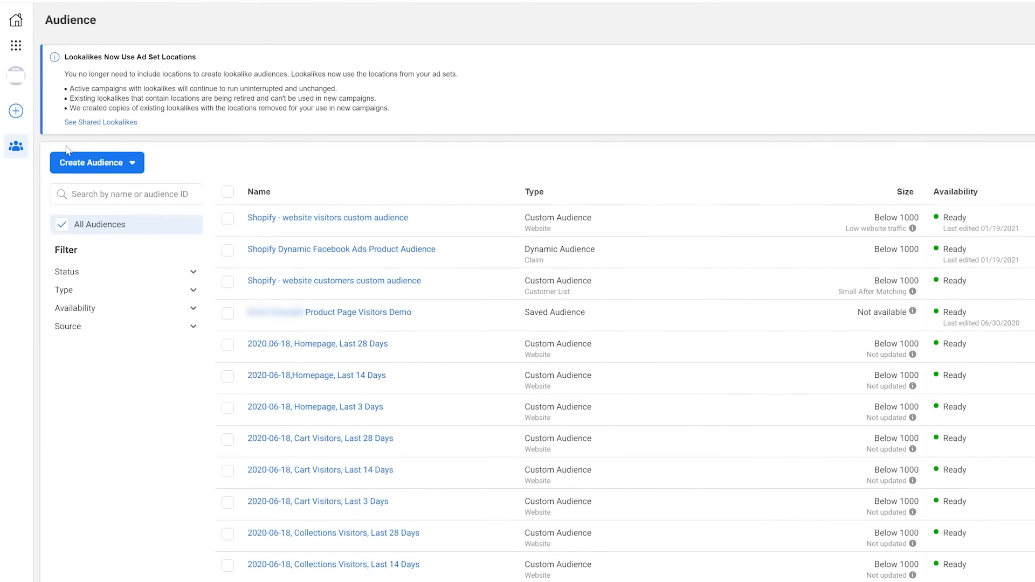
click(93, 163)
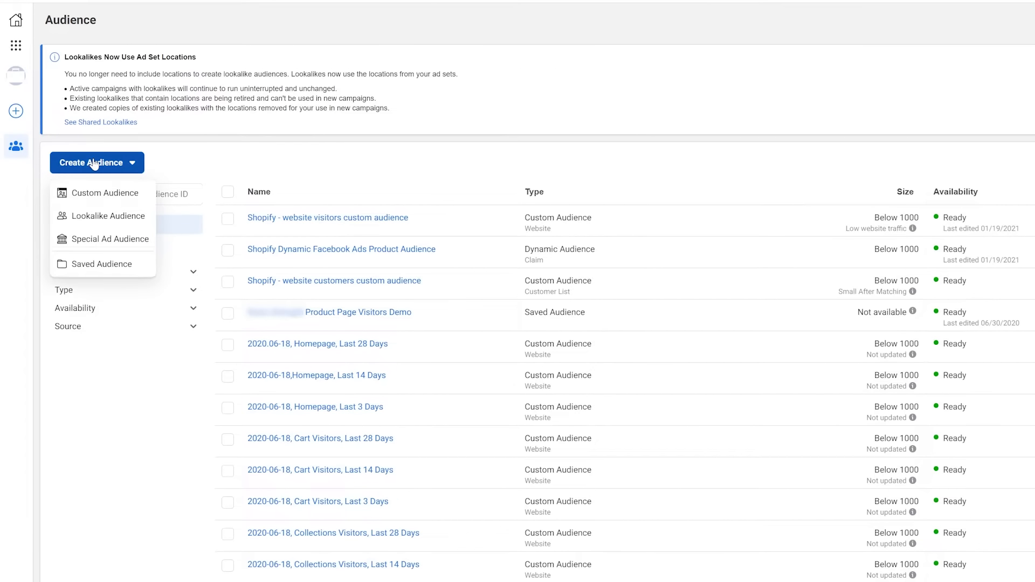
click(96, 265)
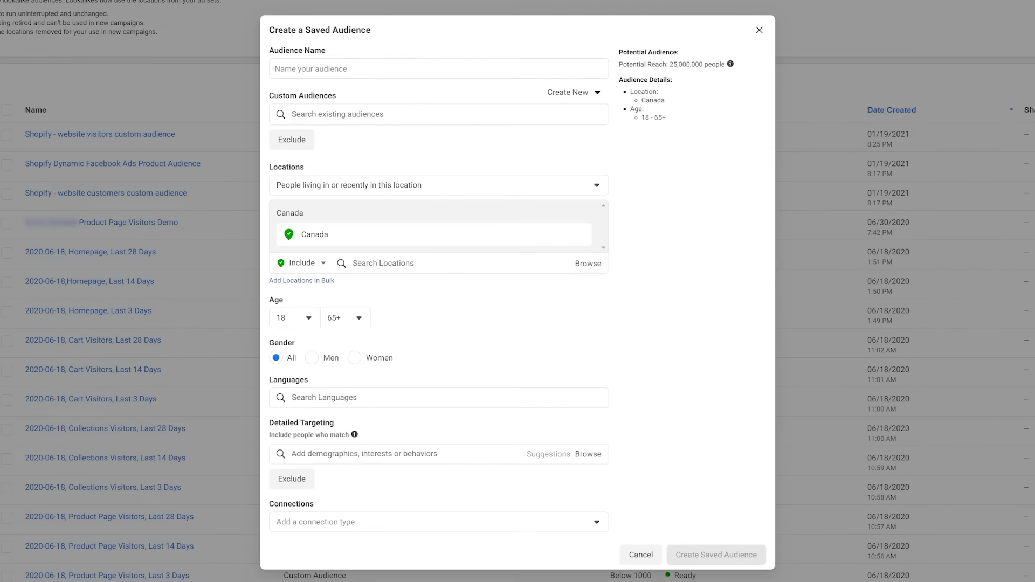
click(345, 68)
text(Plant )
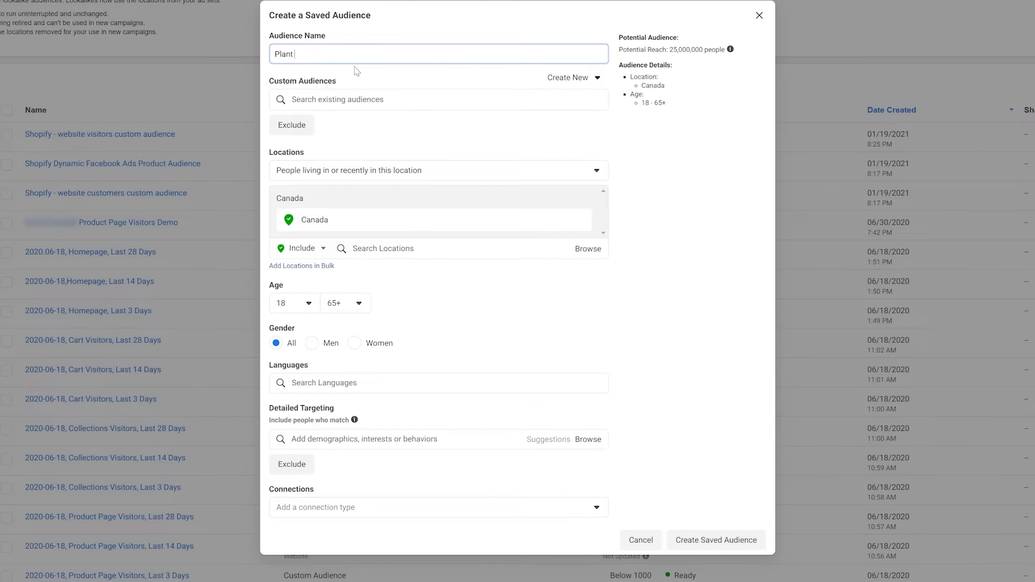
text(Based Foodies)
Add the United States as a target location alongside Canada.
click(384, 249)
text(United)
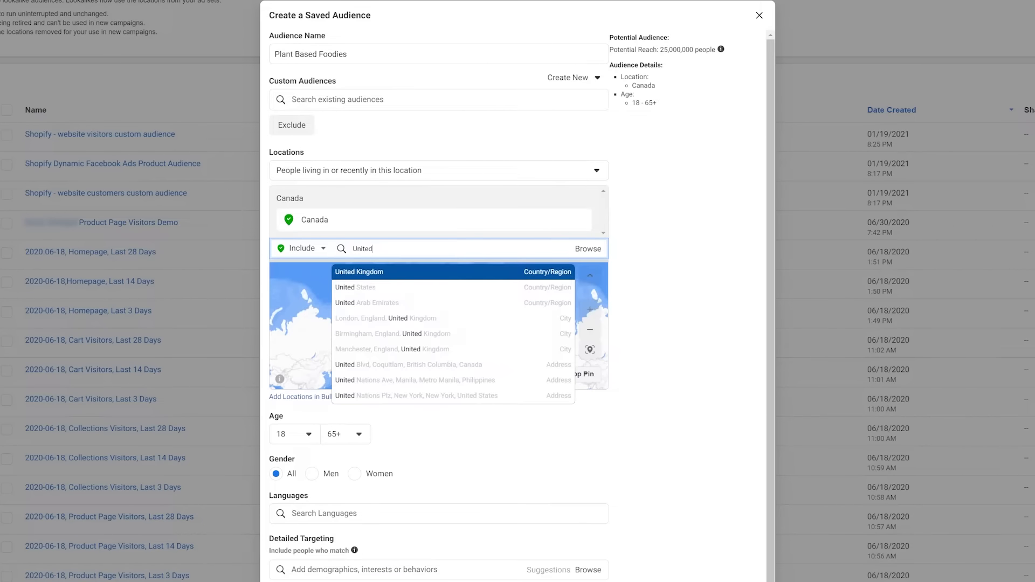
click(397, 287)
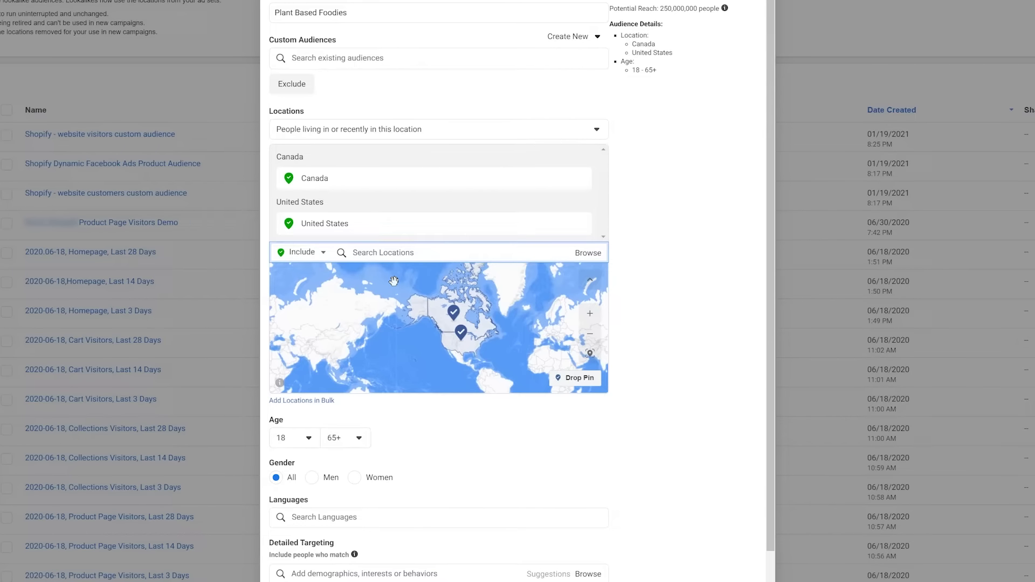
scroll(674, 313, down, 1)
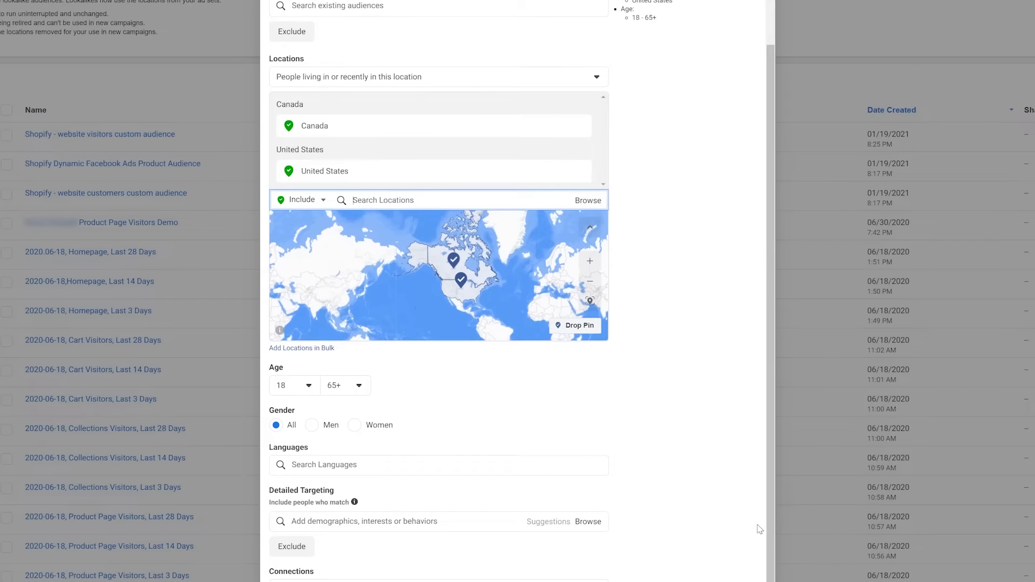
Set the audience age range to 21–45.
click(342, 387)
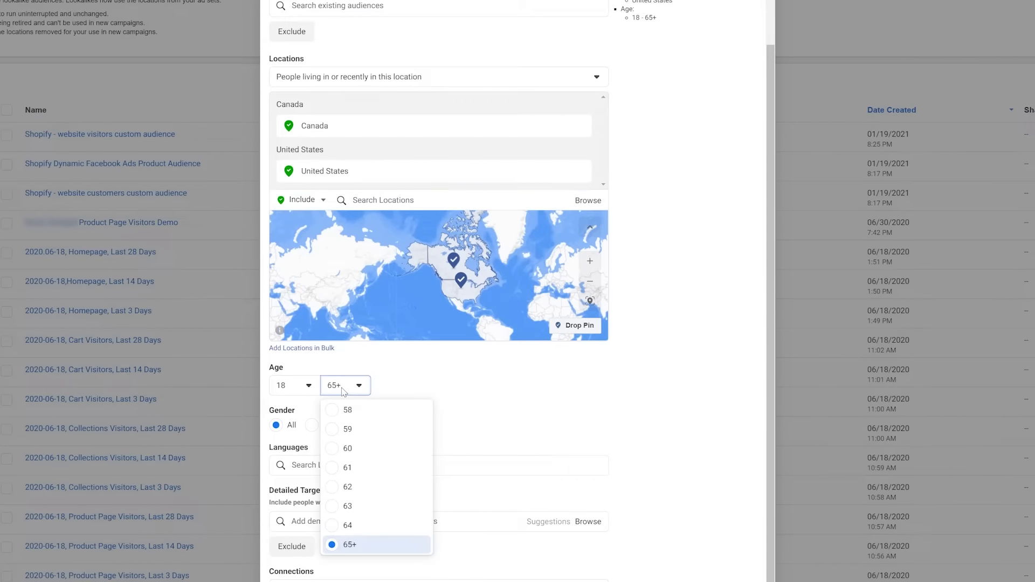
scroll(369, 470, up, 5)
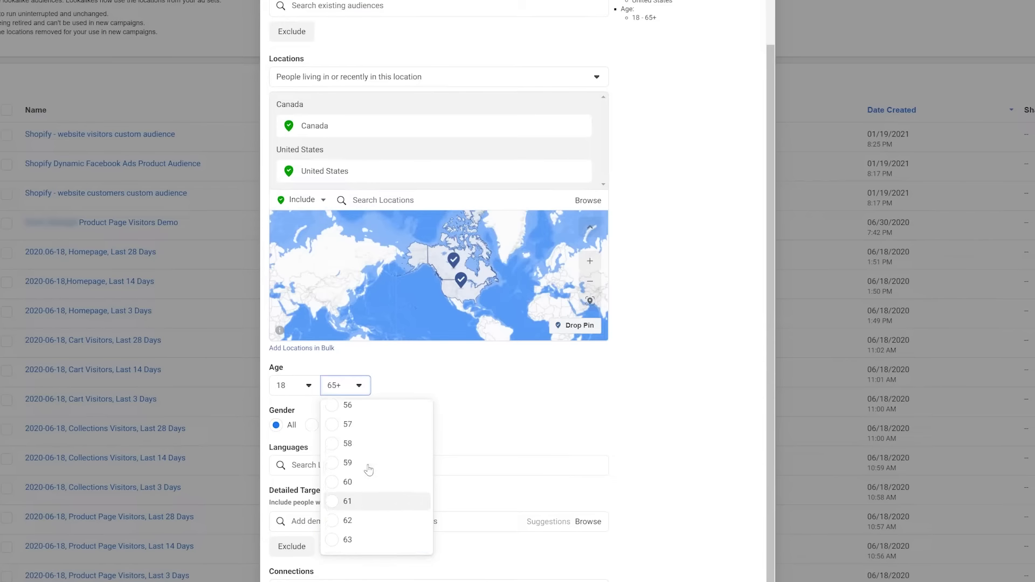
scroll(369, 470, up, 2)
click(366, 456)
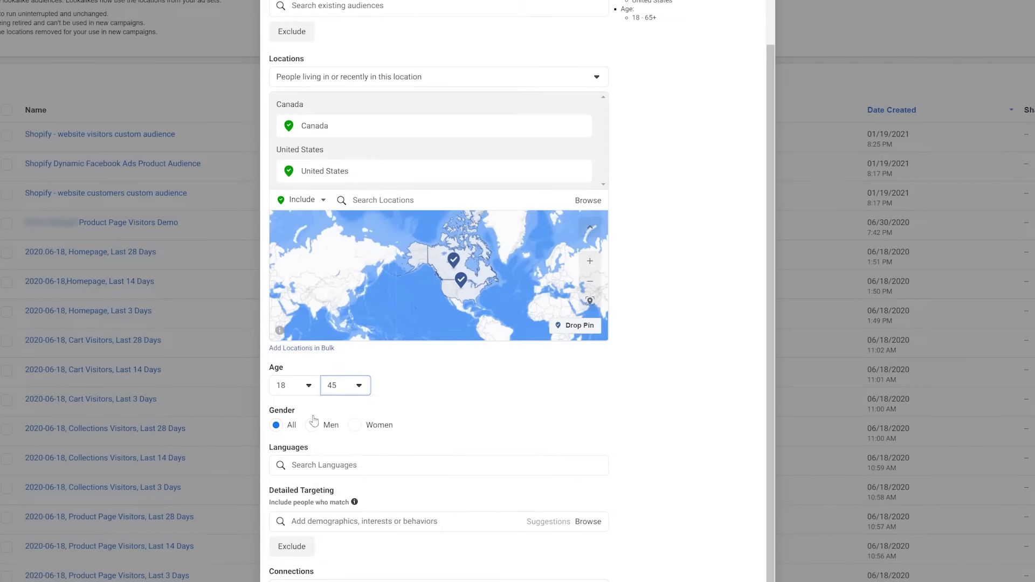
click(296, 389)
scroll(311, 421, down, 2)
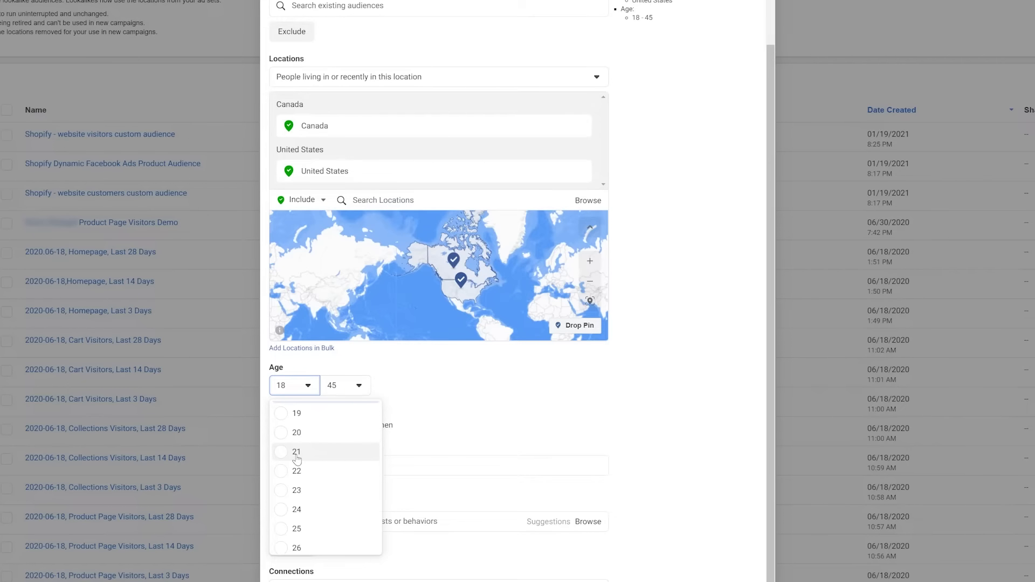
click(297, 453)
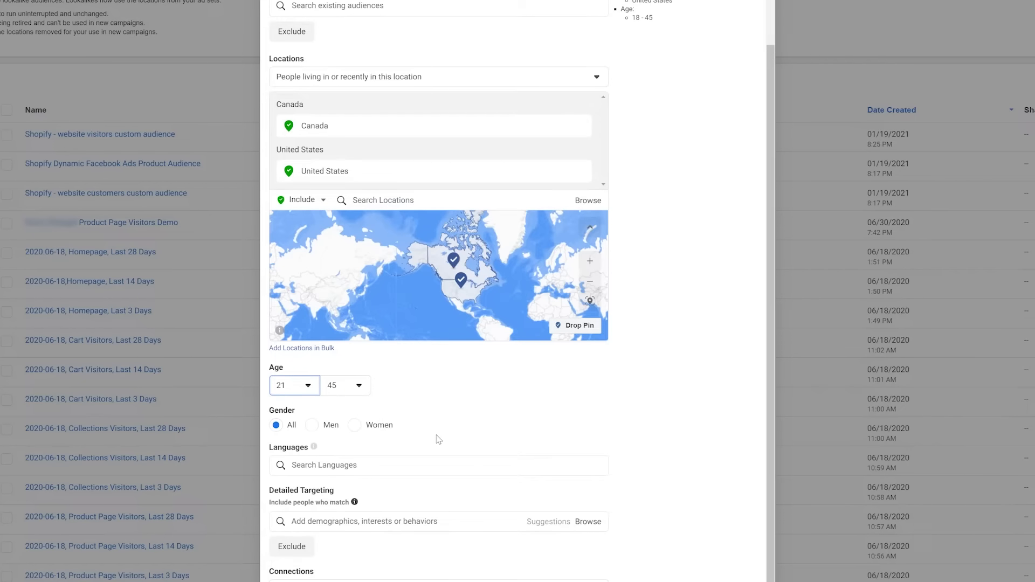
Target men only and add English (All) as the audience language.
click(312, 426)
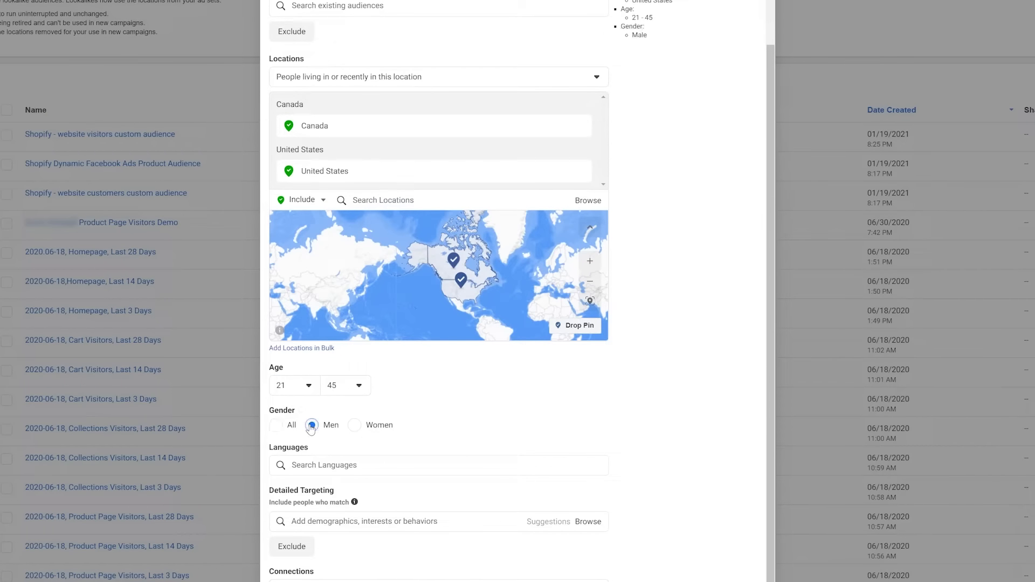
click(413, 465)
text(Egl)
key(BackSpace)
key(BackSpace)
text(n)
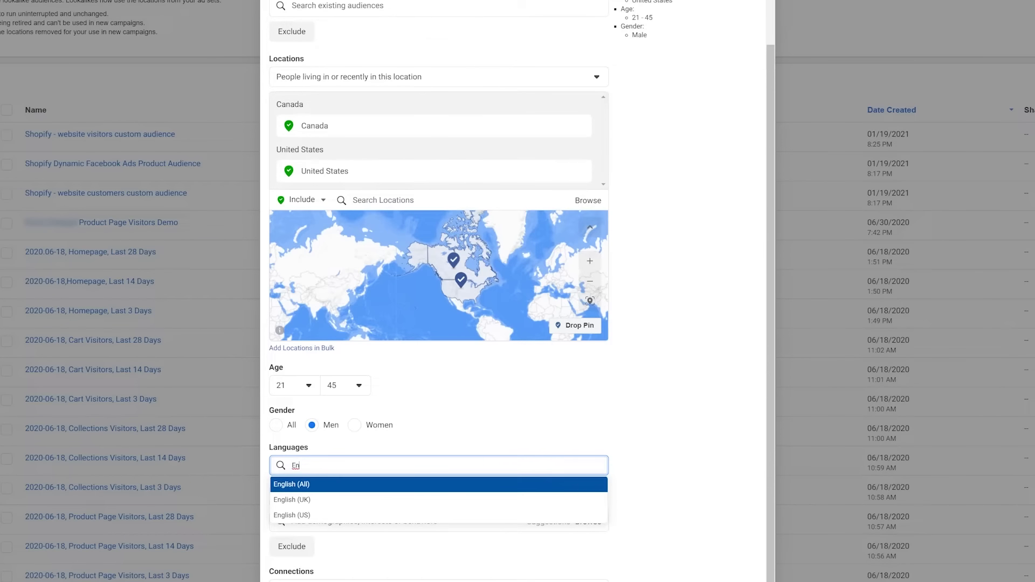
click(418, 484)
scroll(599, 430, up, 1)
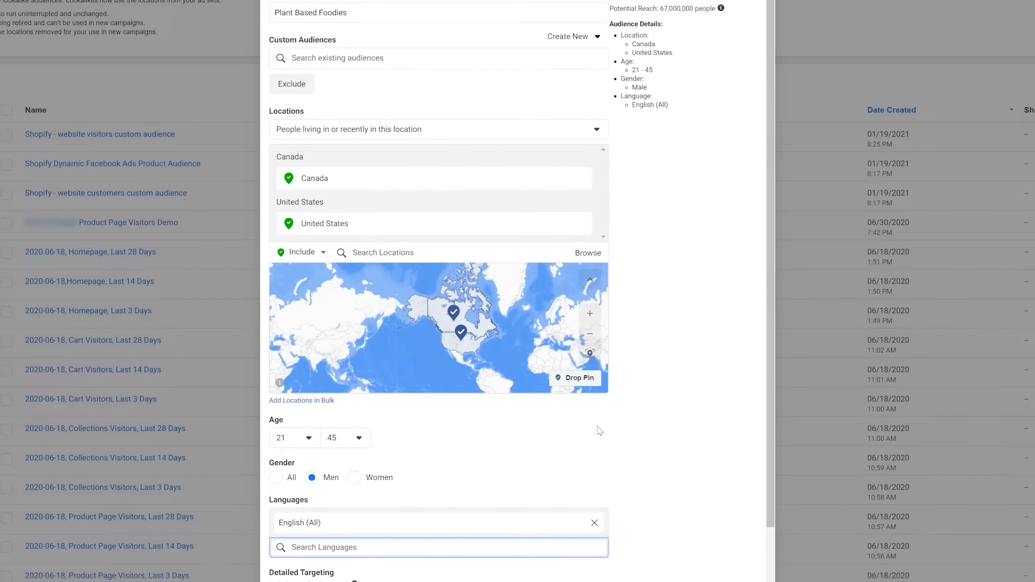
scroll(599, 430, down, 3)
Add Plant-based diet and Vegetarianism as detailed-targeting interests.
click(392, 452)
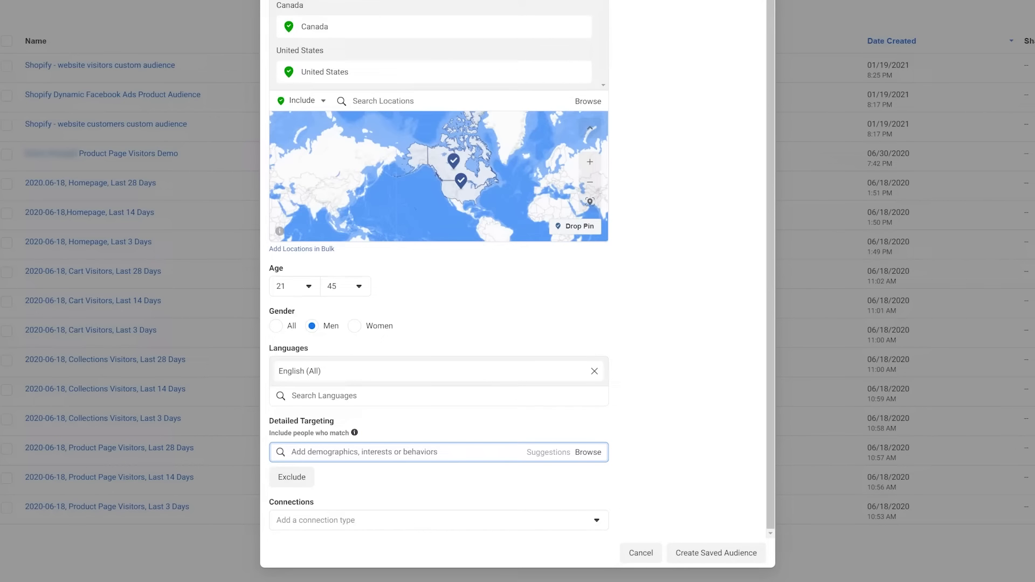
text(Plant-based)
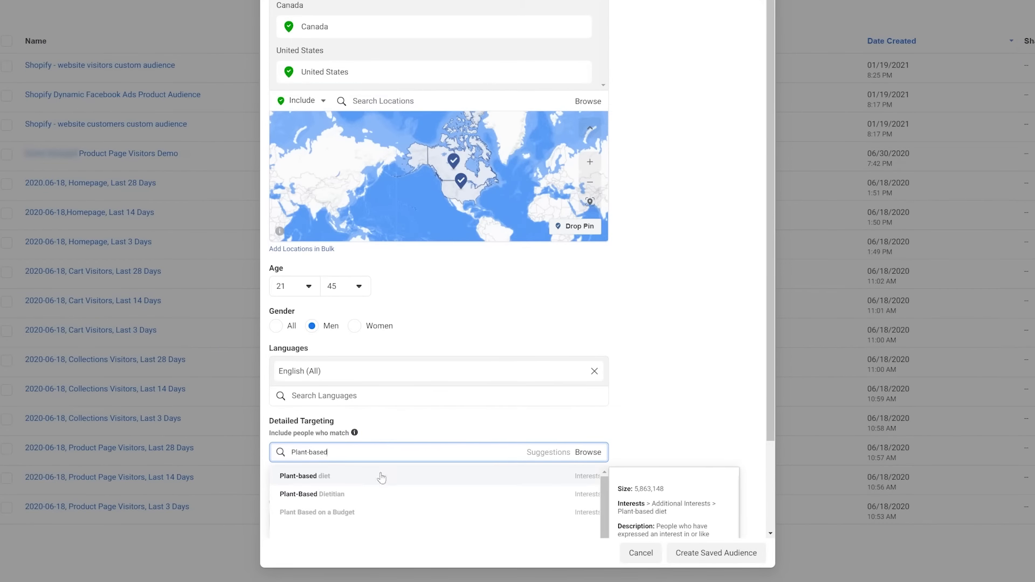
click(382, 476)
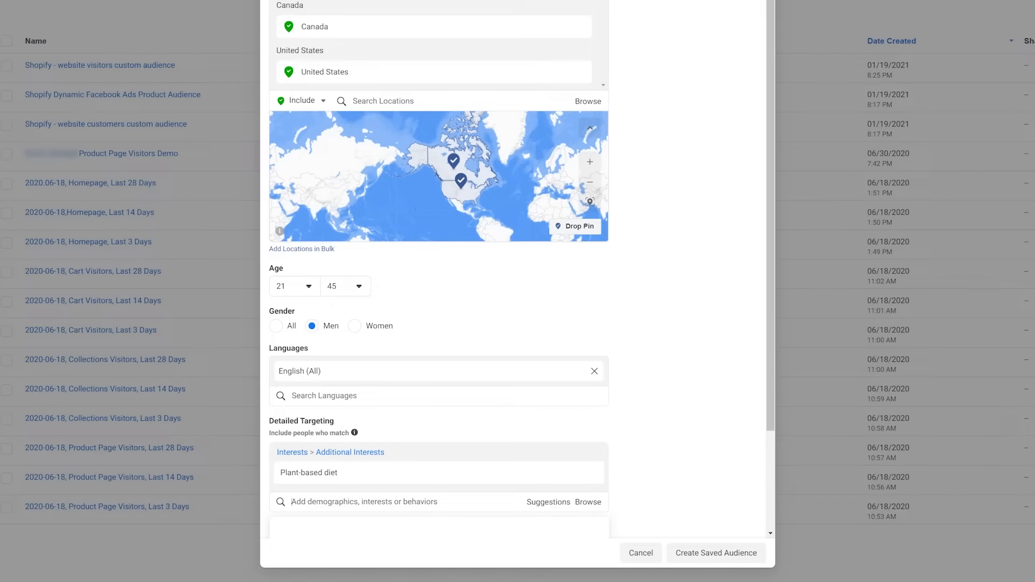
text(Veg)
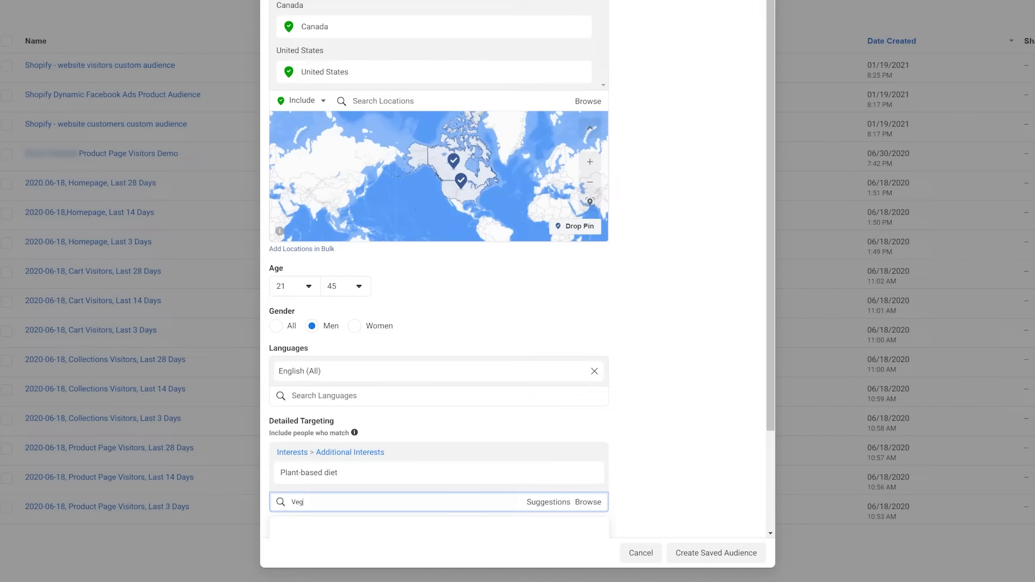
text(etarian)
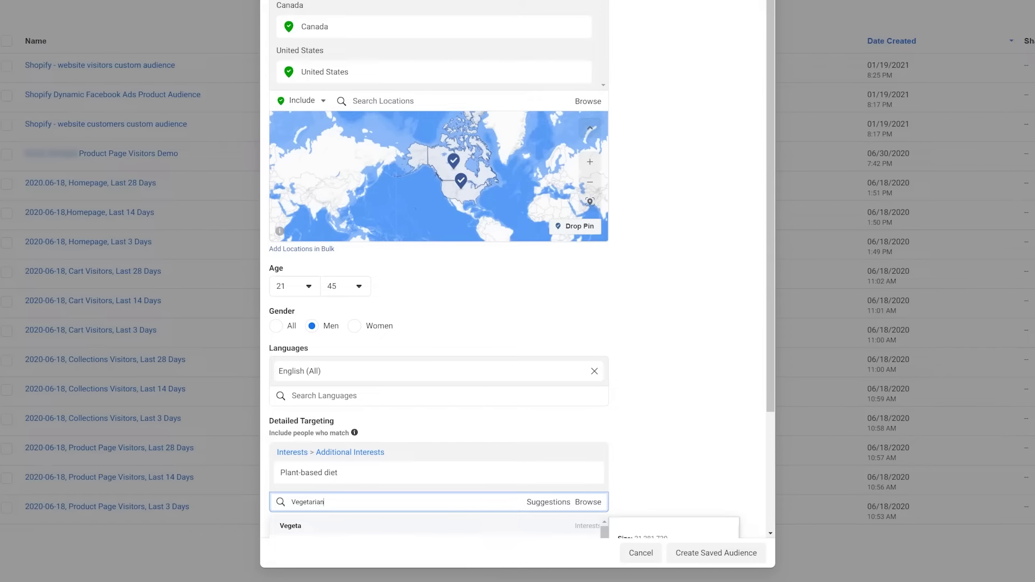
click(384, 526)
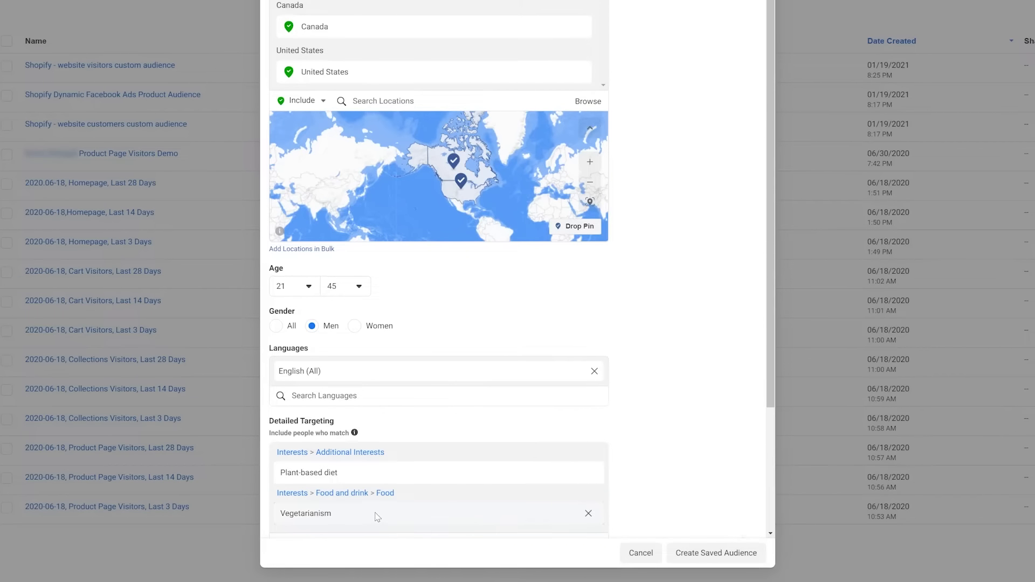
Add Forks over Knives as an interest and save the Plant Based Foodies audience.
scroll(369, 518, down, 3)
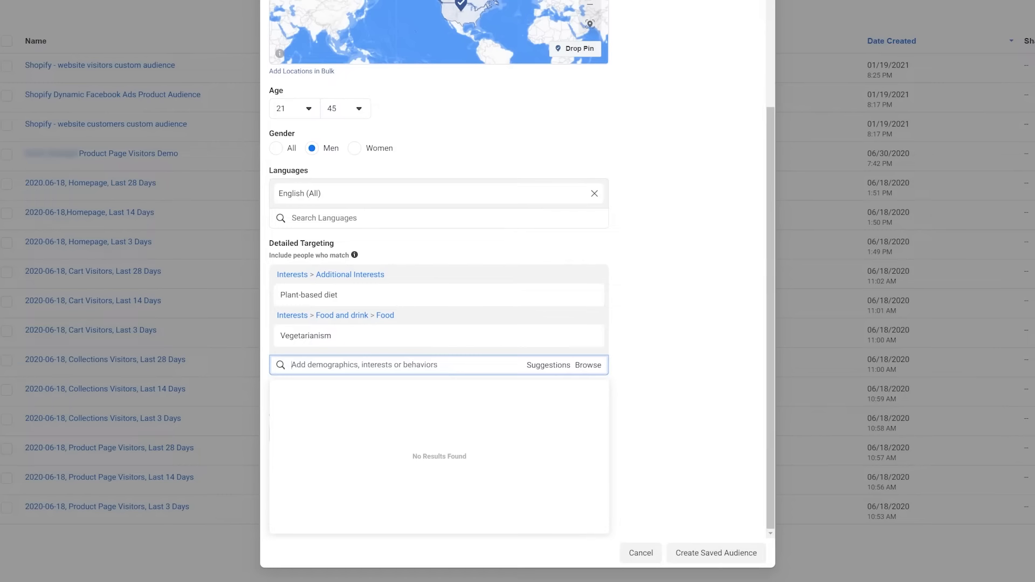
text(Forks Over Knives)
click(375, 388)
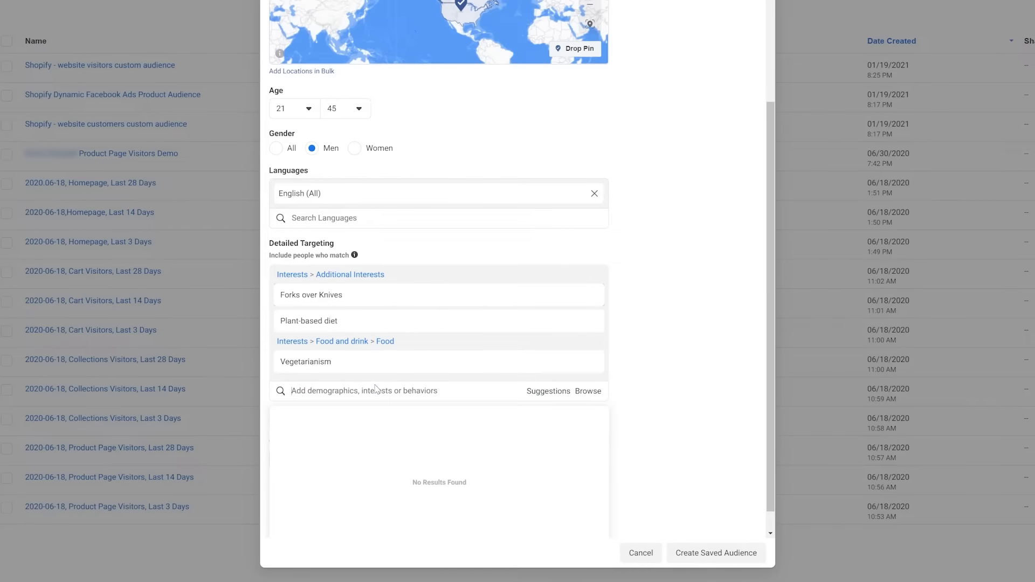
click(692, 331)
scroll(694, 333, up, 4)
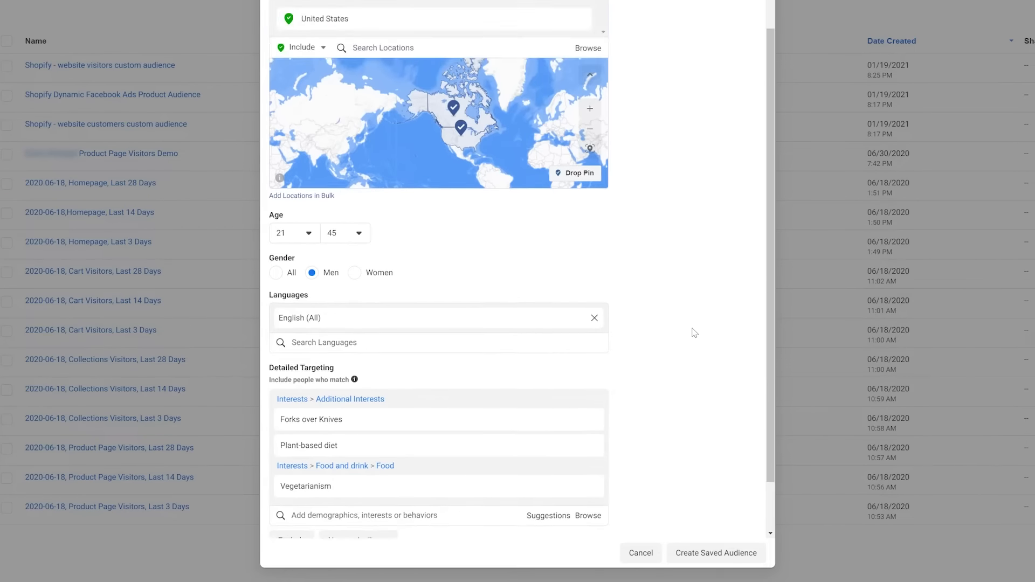
scroll(695, 333, down, 4)
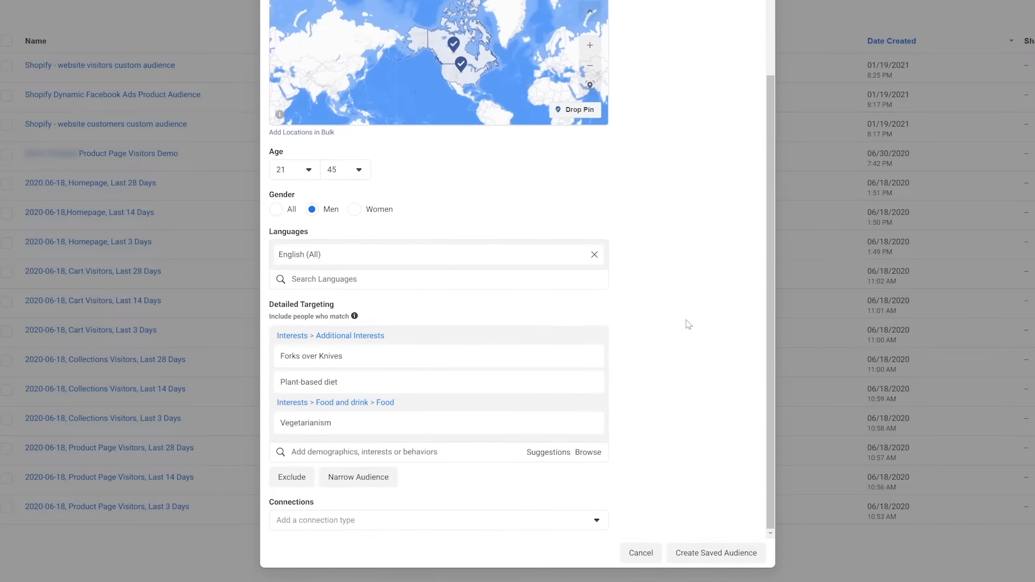
click(710, 551)
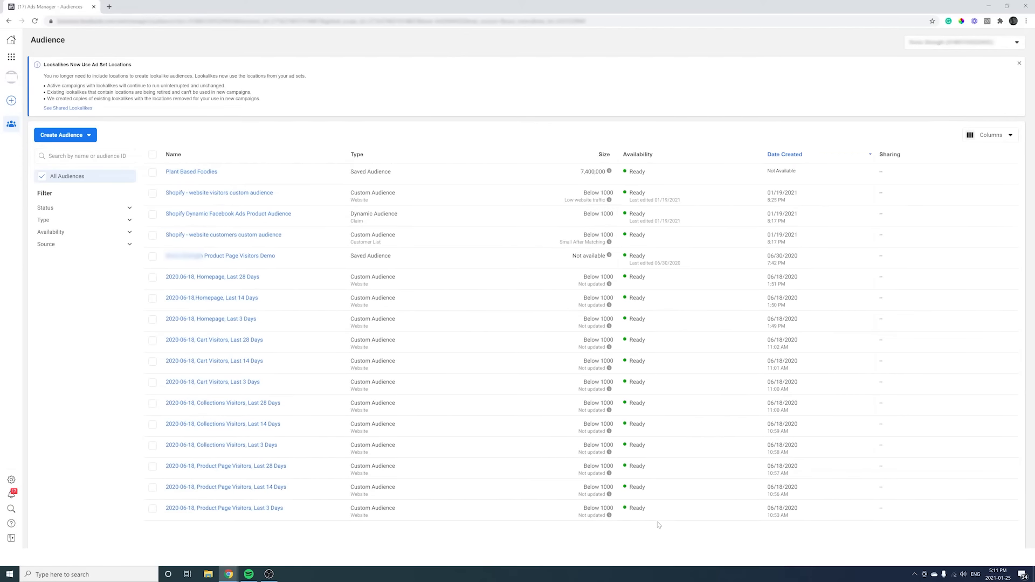
Start another saved audience named 'Bodyweight Athlete'.
click(62, 134)
click(69, 203)
click(383, 114)
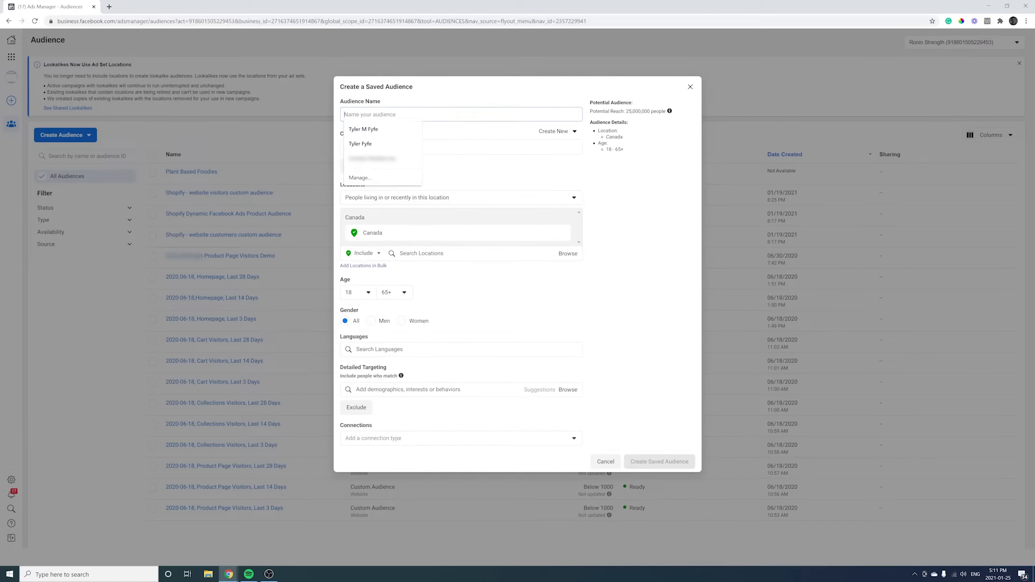
text(B)
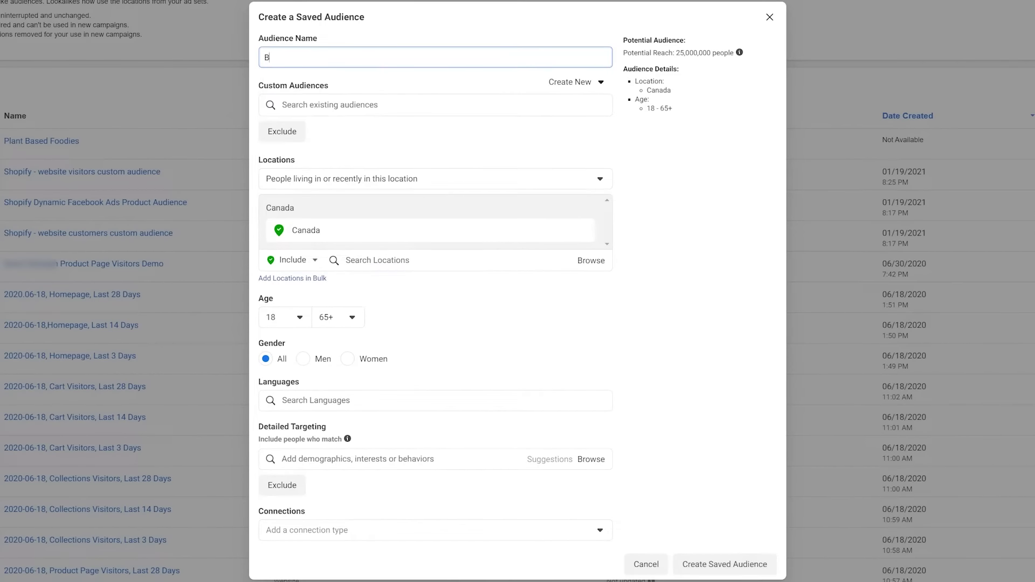
text(odyweight Athletes)
Add the United States as a target location alongside Canada.
click(399, 264)
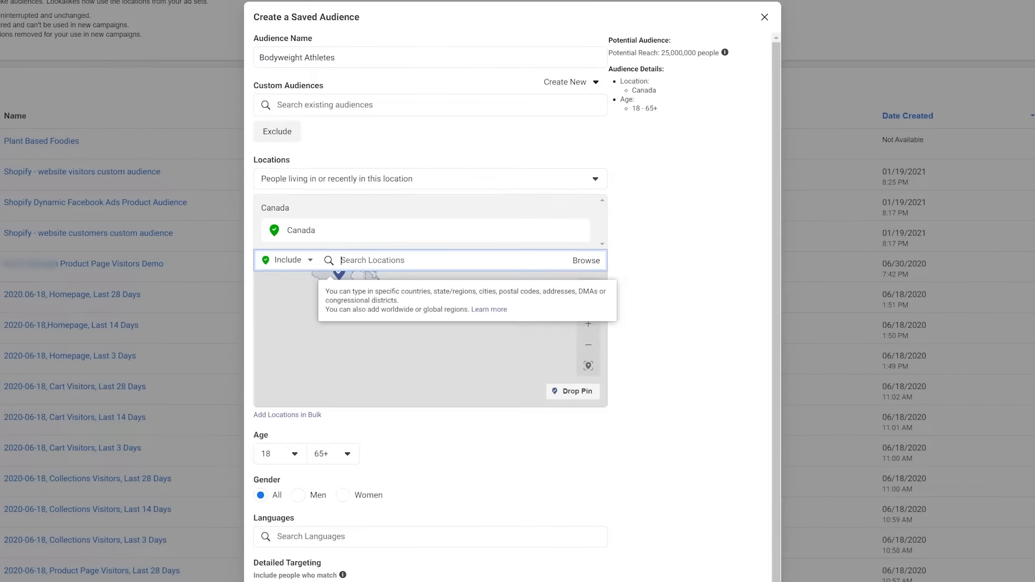
text(United St)
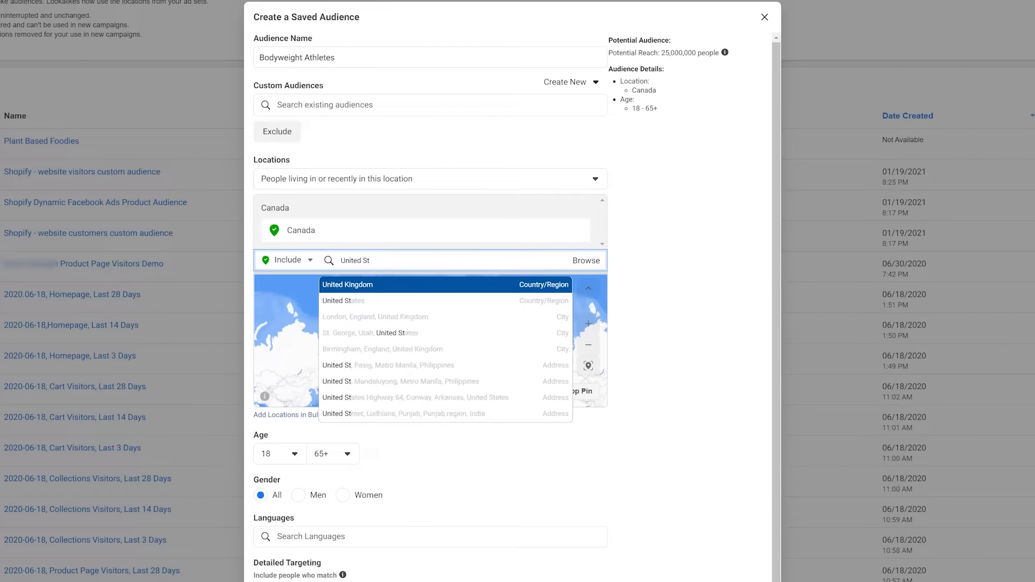
click(393, 300)
scroll(391, 293, down, 2)
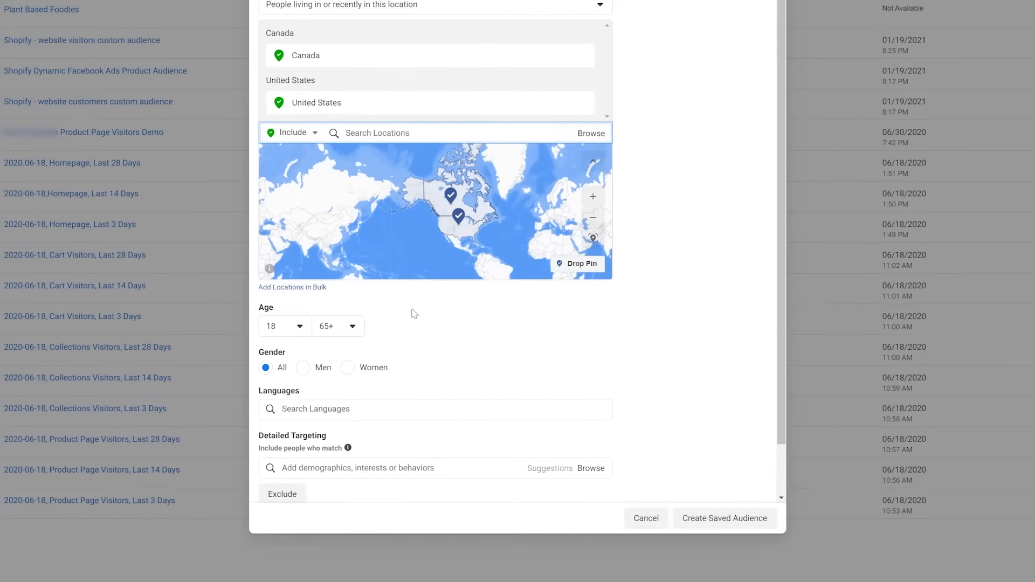
Set the audience age range to 21–45.
click(301, 333)
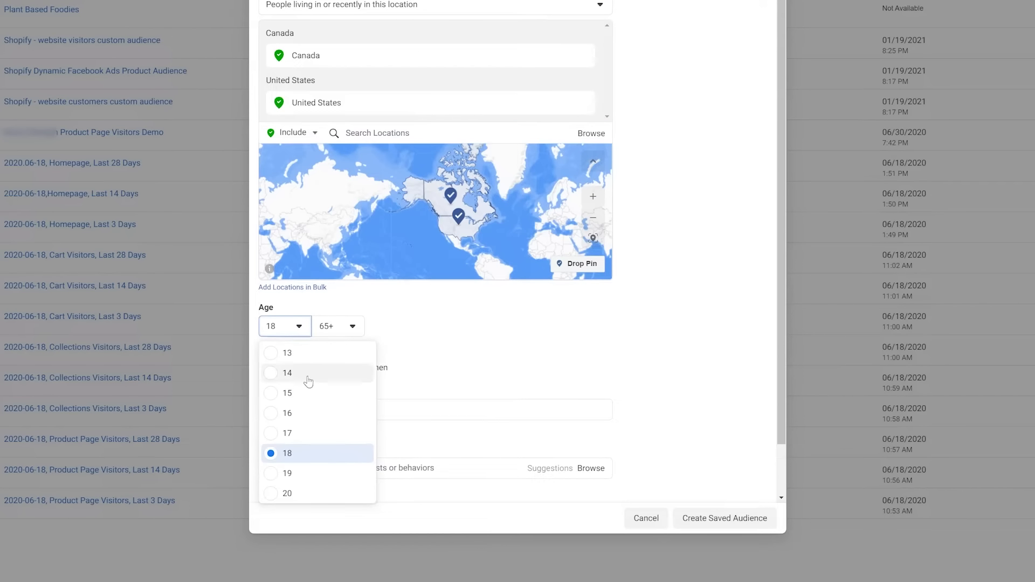
scroll(302, 410, down, 4)
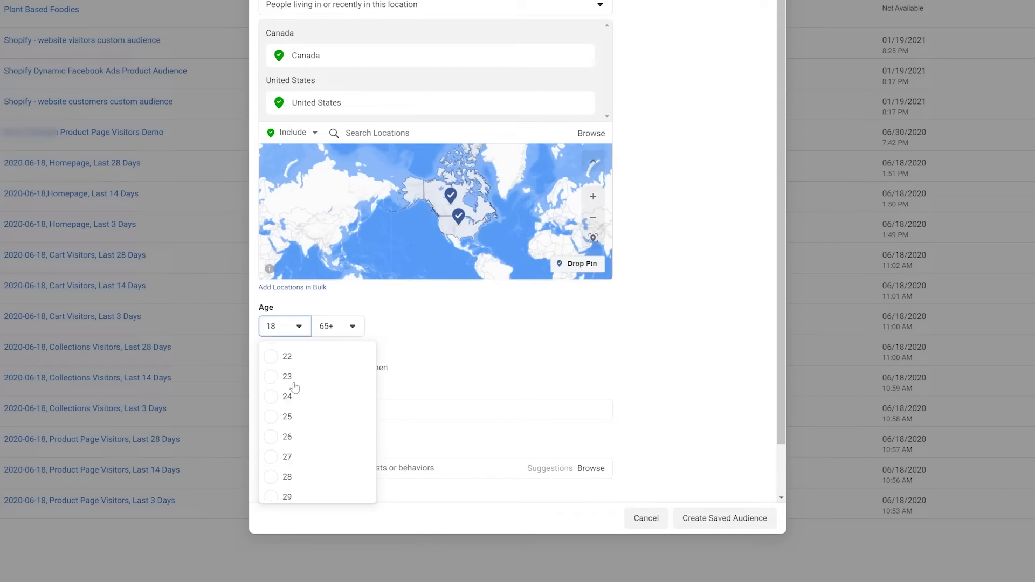
scroll(286, 410, up, 3)
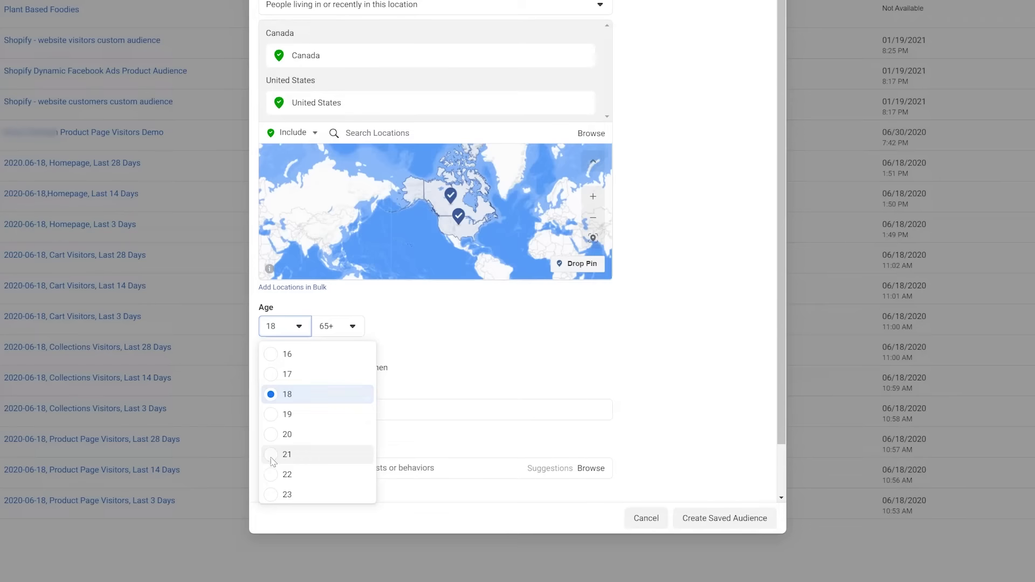
click(278, 454)
click(353, 326)
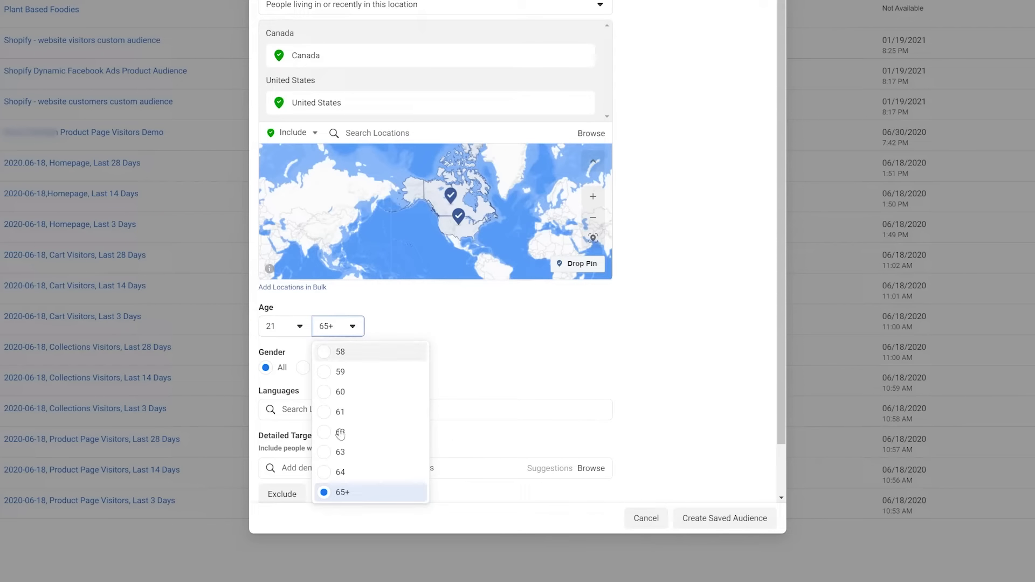
scroll(338, 434, up, 5)
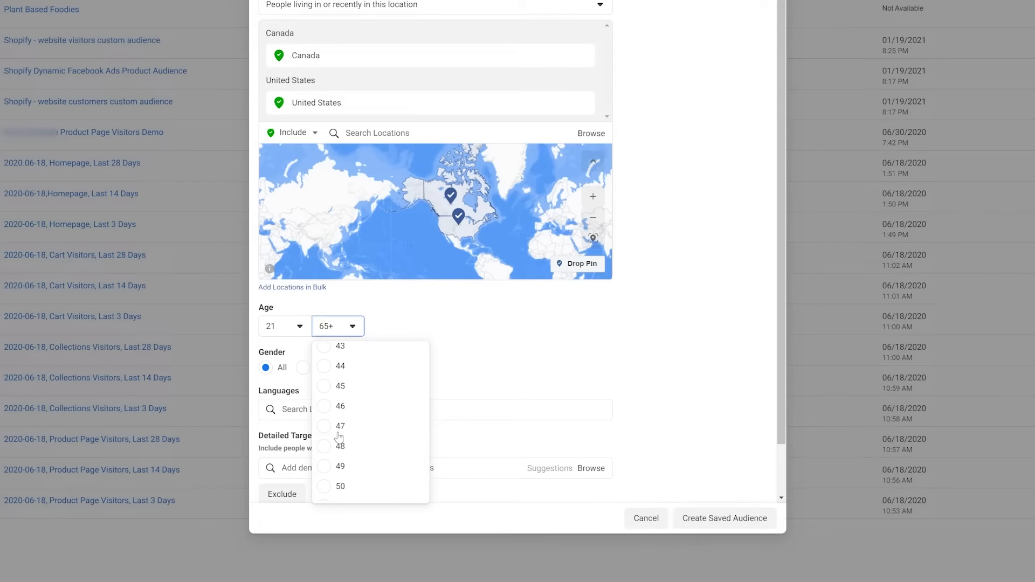
click(339, 386)
scroll(426, 343, down, 1)
Add English (All) as the audience language.
click(409, 355)
text(Engl)
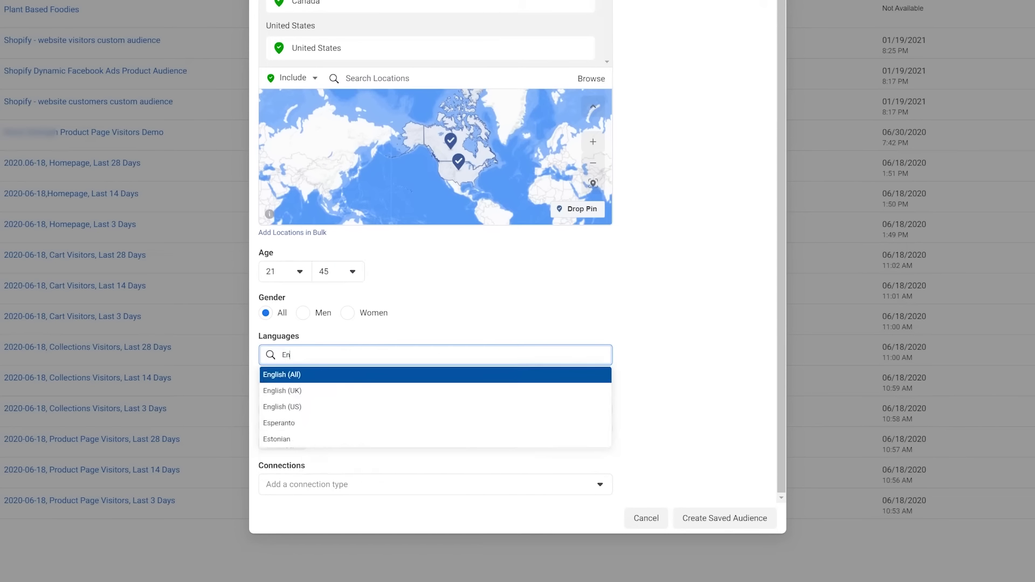
click(398, 380)
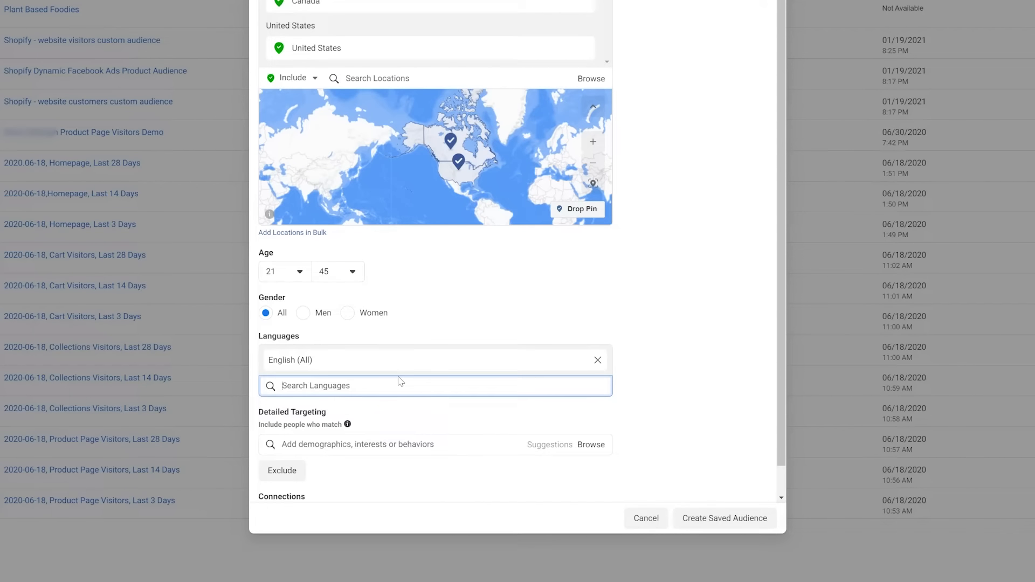
scroll(398, 382, down, 1)
click(389, 413)
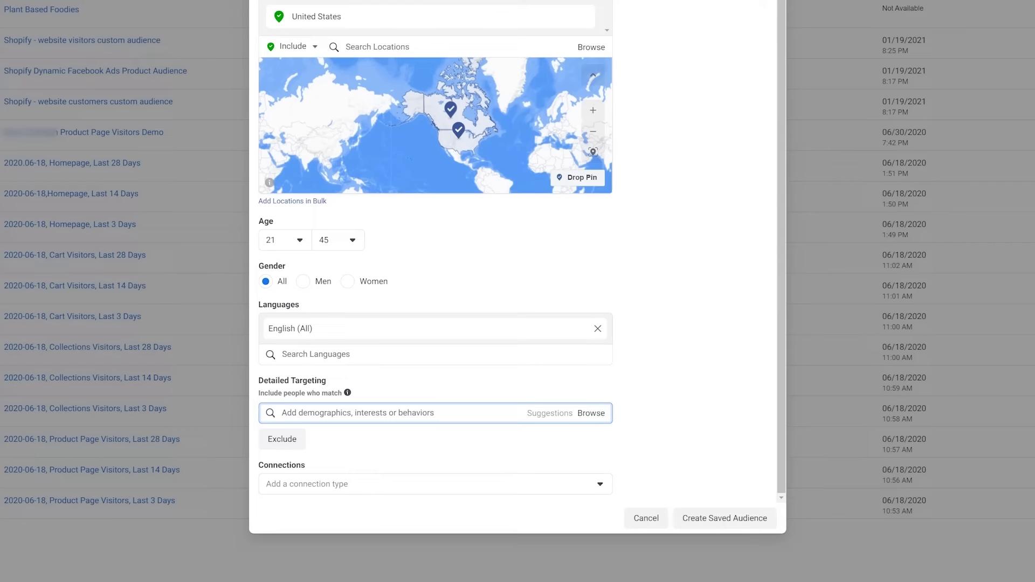
Add Calisthenics and Bodyweight exercise as detailed-targeting interests.
text(Calisthen)
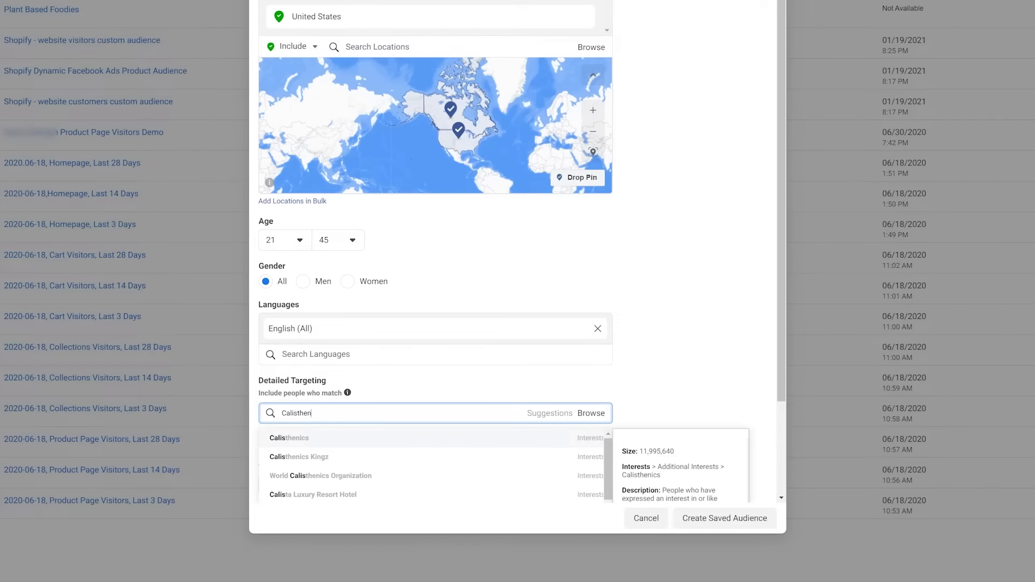
click(362, 441)
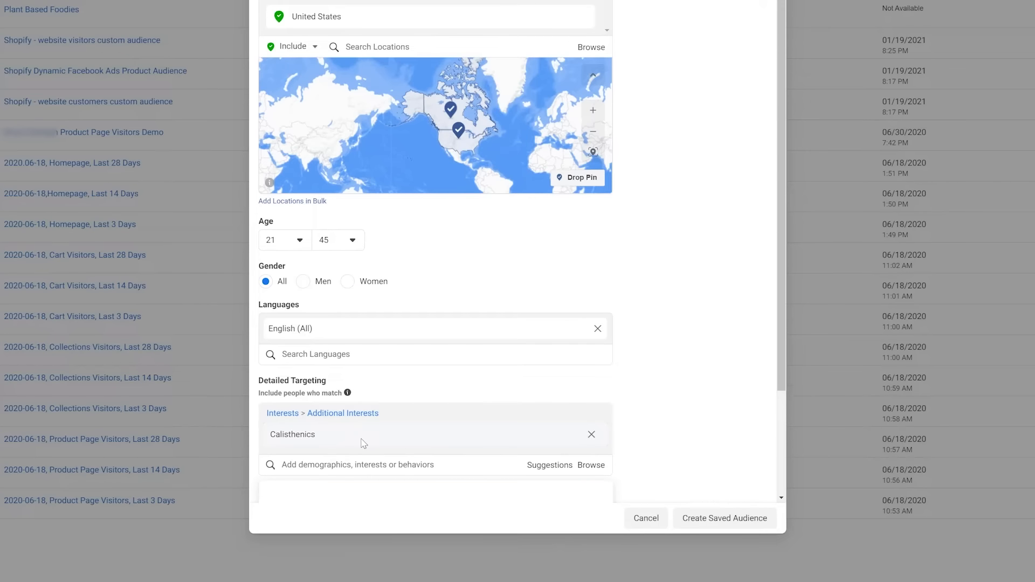
text(Bodyweight)
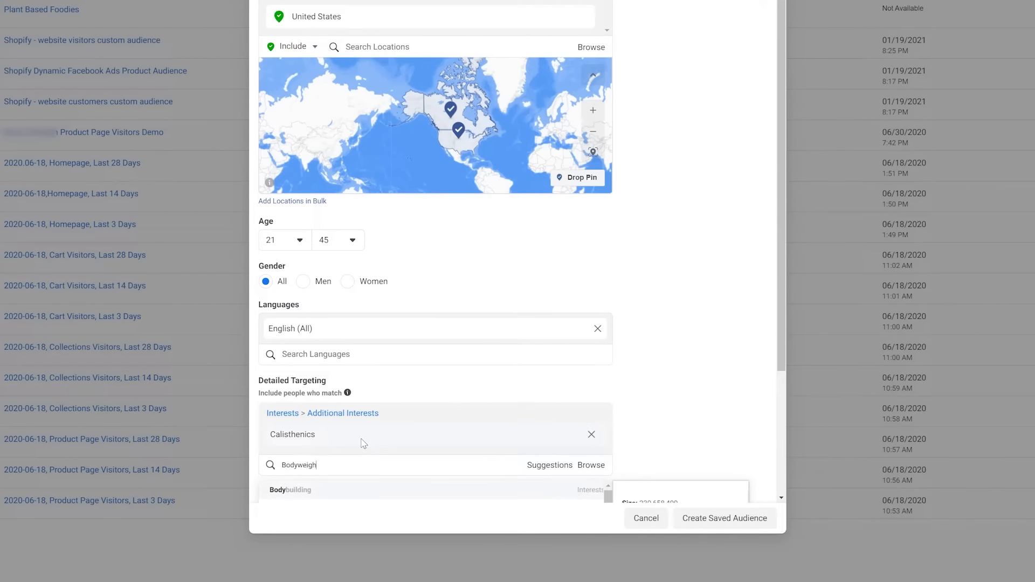
click(388, 490)
Add a fitness-personality interest and save the audience as Bodyweight Athletes.
click(376, 491)
text(Frank Medrano)
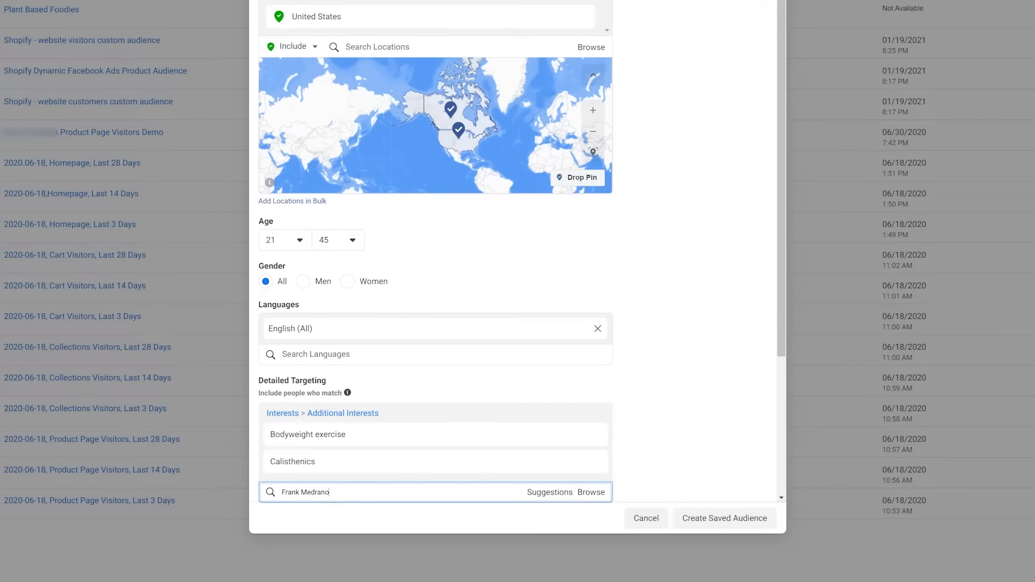
click(468, 338)
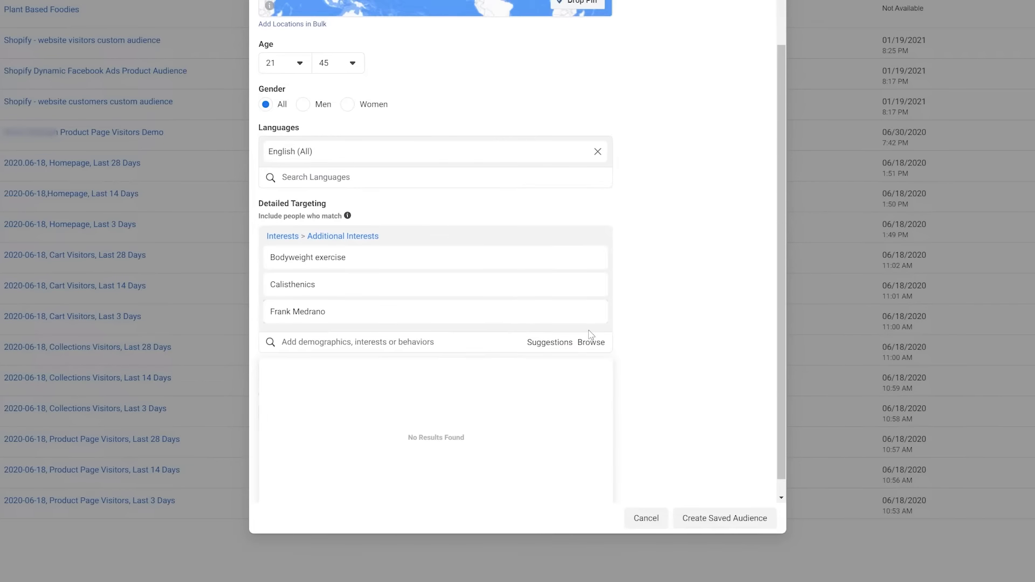
scroll(696, 346, up, 5)
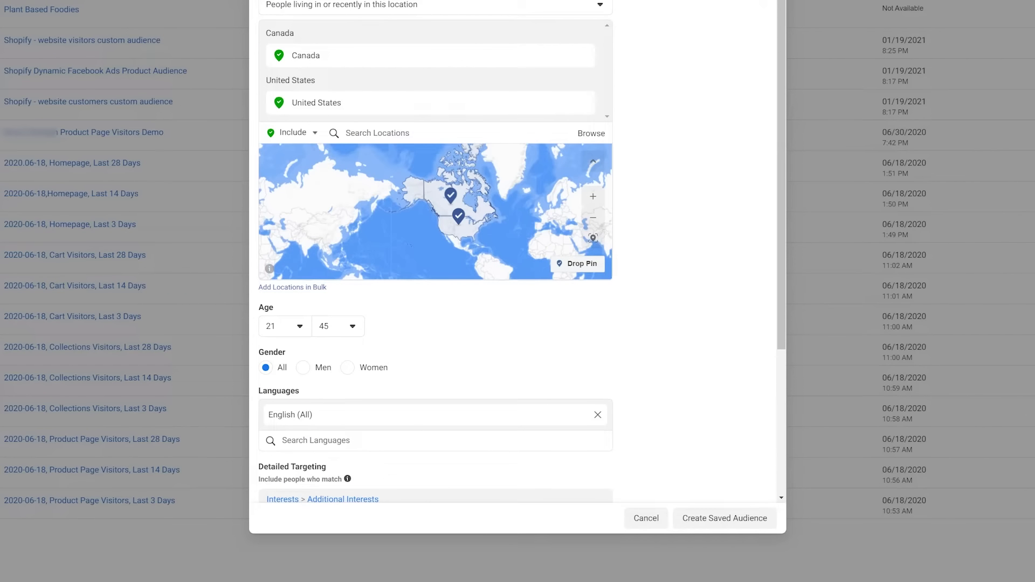
scroll(704, 99, down, 3)
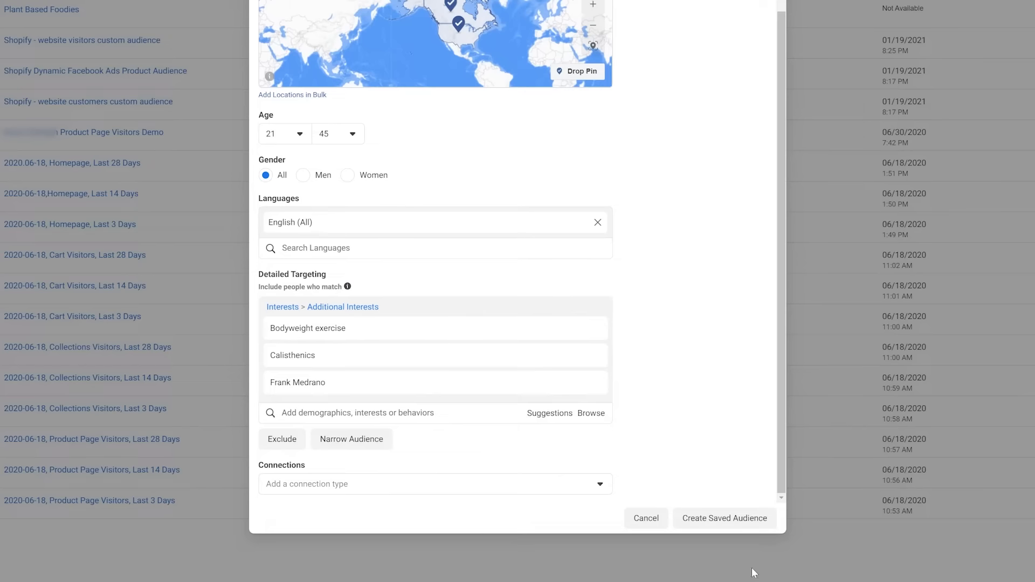
click(725, 518)
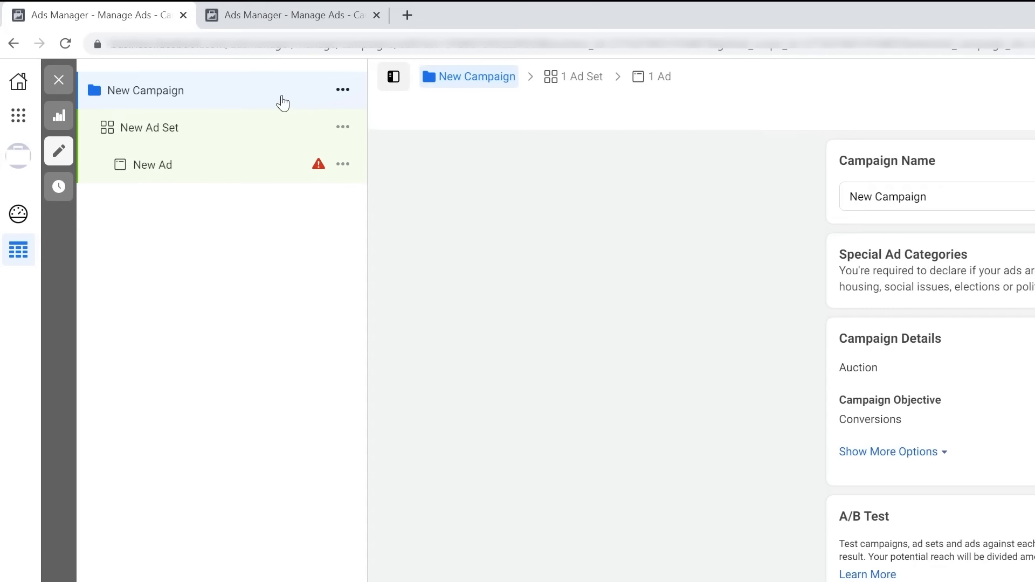
Review the New Ad Set and New Ad settings, then return to New Campaign.
click(268, 139)
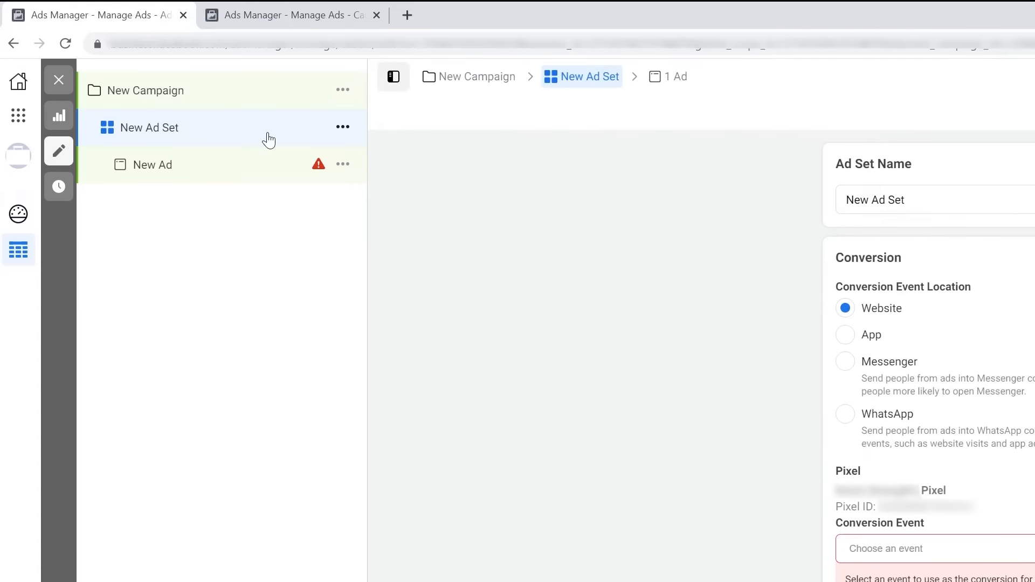
click(242, 171)
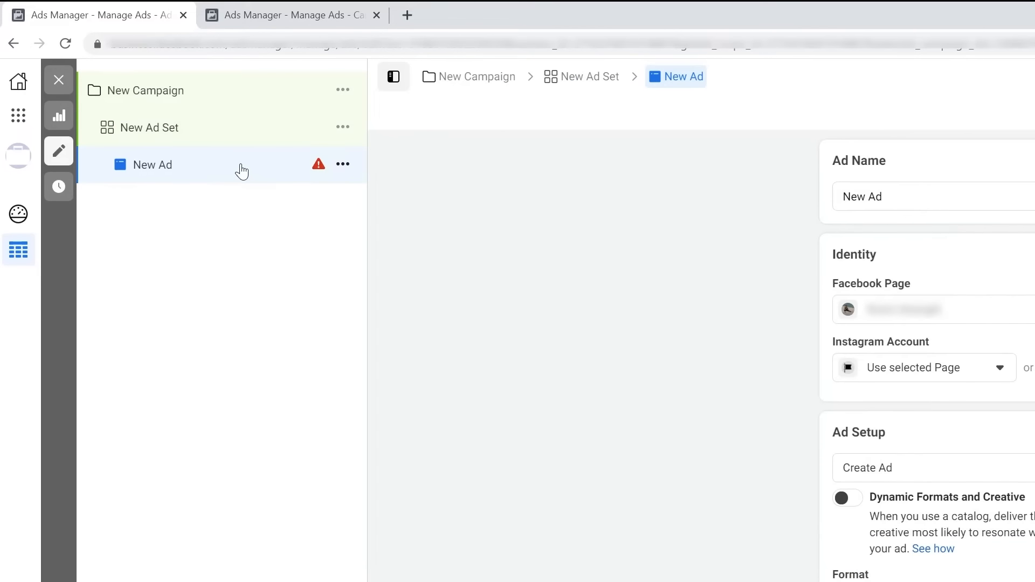
click(207, 90)
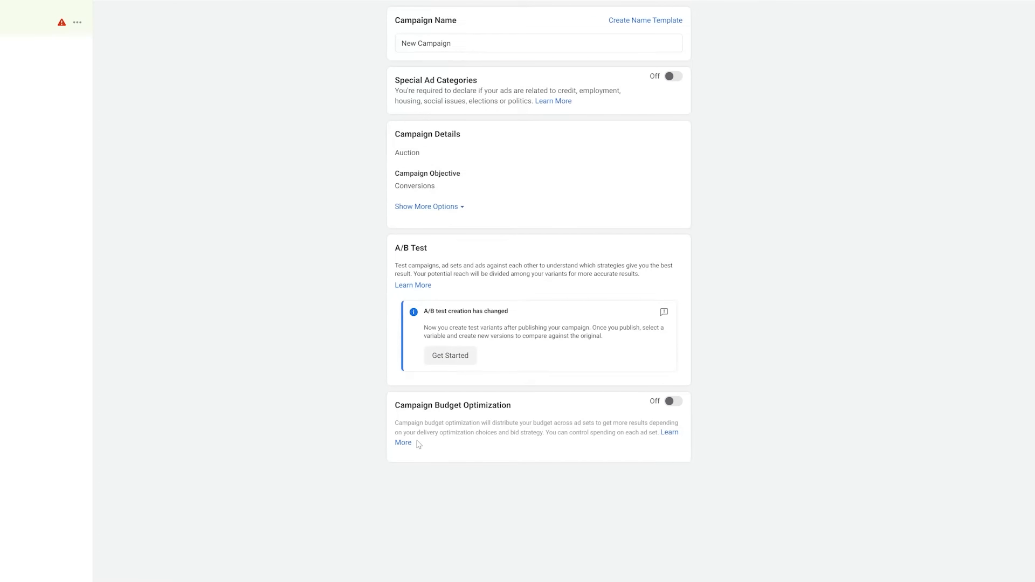
Read the Campaign Budget Optimization help, then check the New Ad Set and New Ad settings.
click(408, 443)
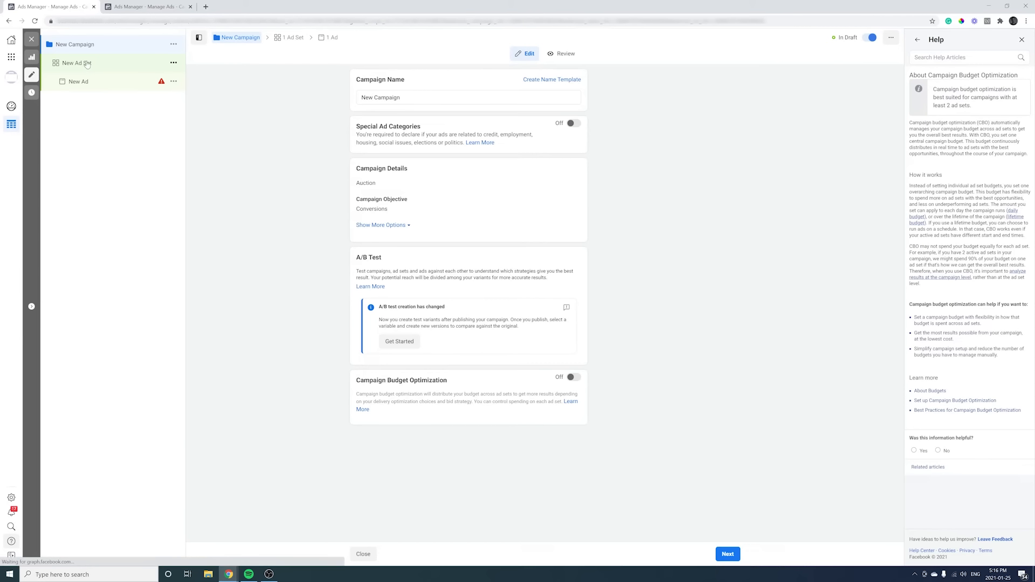
click(87, 64)
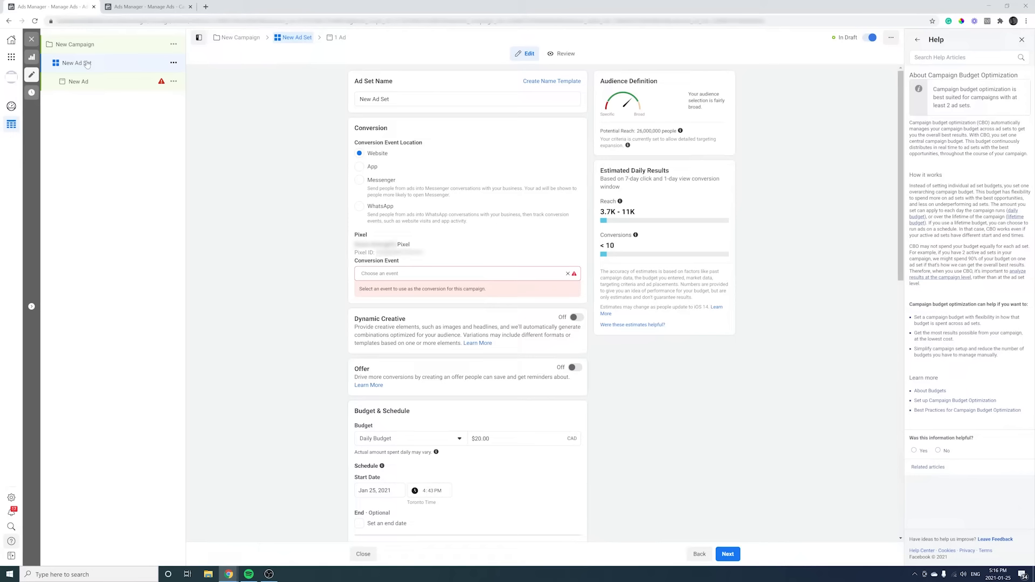
scroll(234, 173, down, 1)
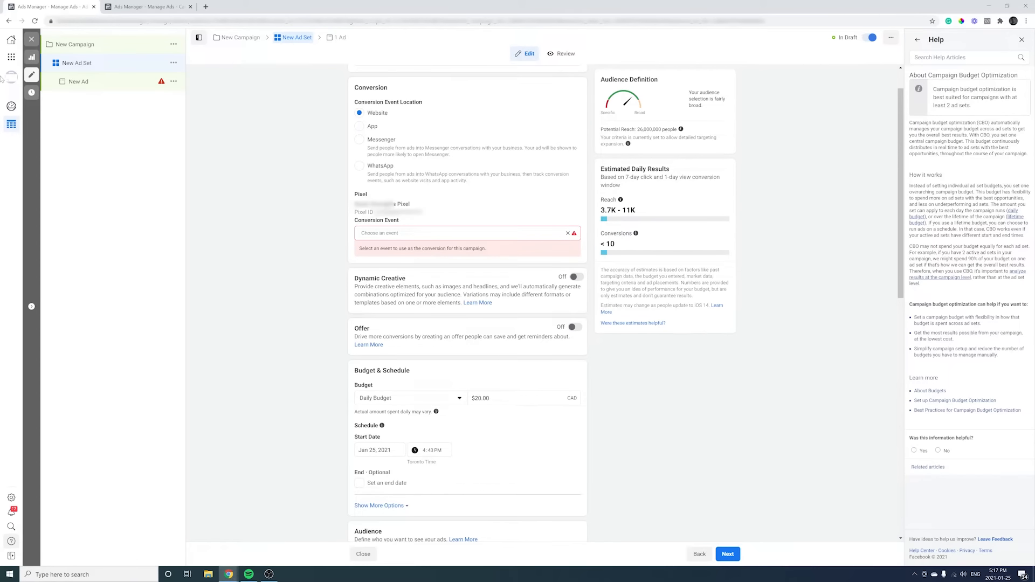
click(80, 84)
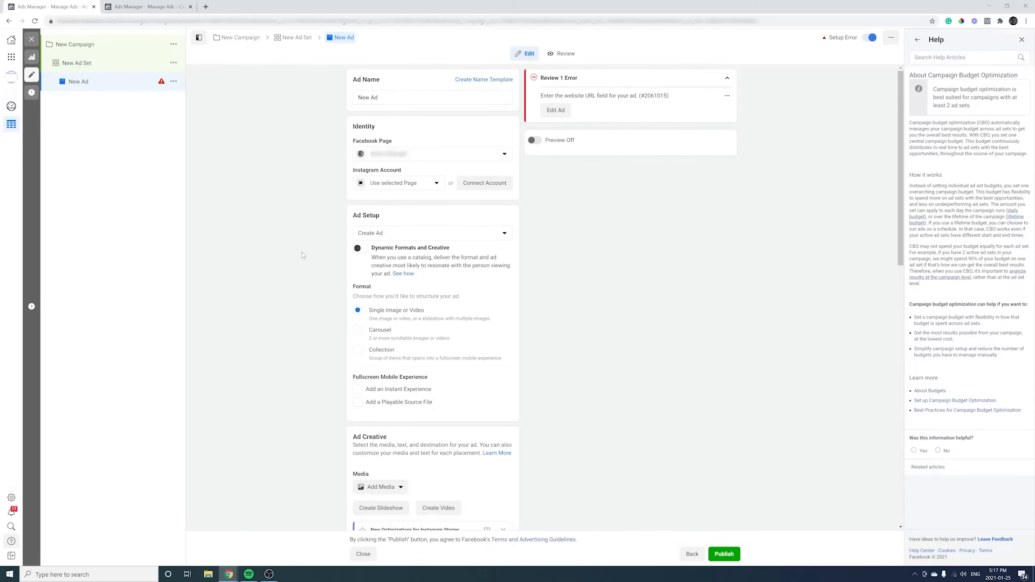
Scroll through the New Ad form, then switch to the Campaigns overview tab.
scroll(303, 255, down, 1)
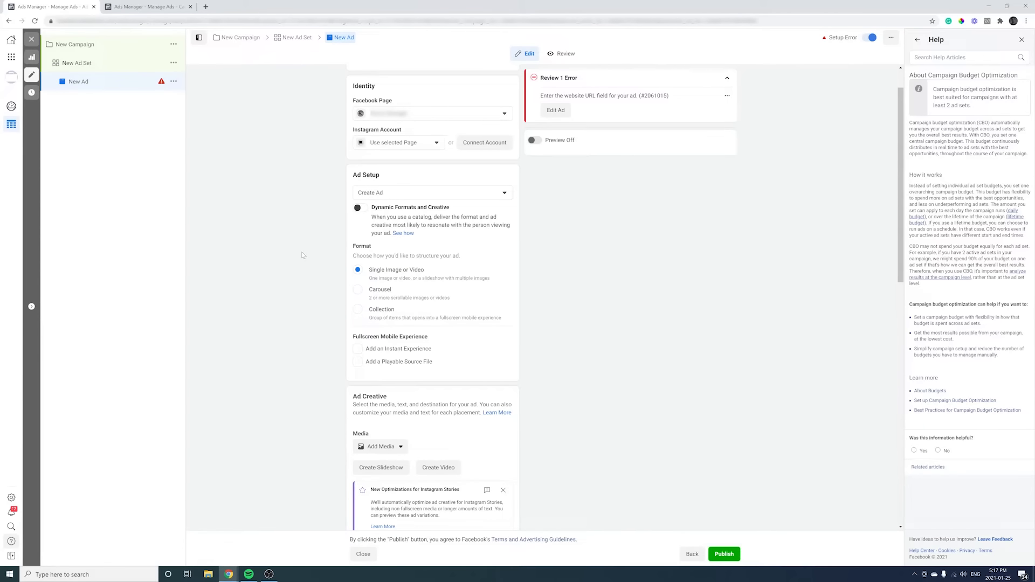
scroll(303, 255, down, 1)
scroll(303, 256, up, 2)
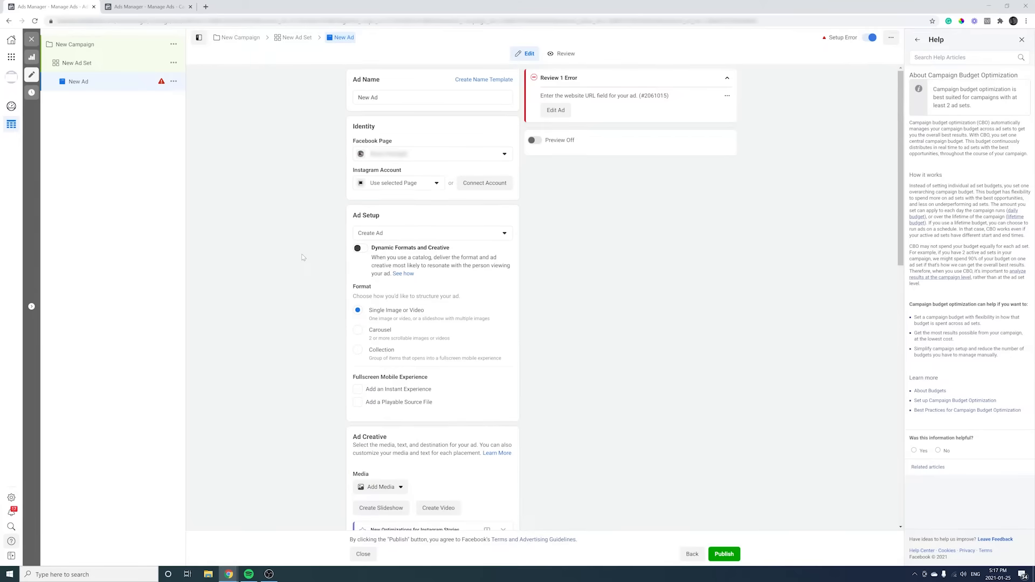
scroll(303, 254, down, 2)
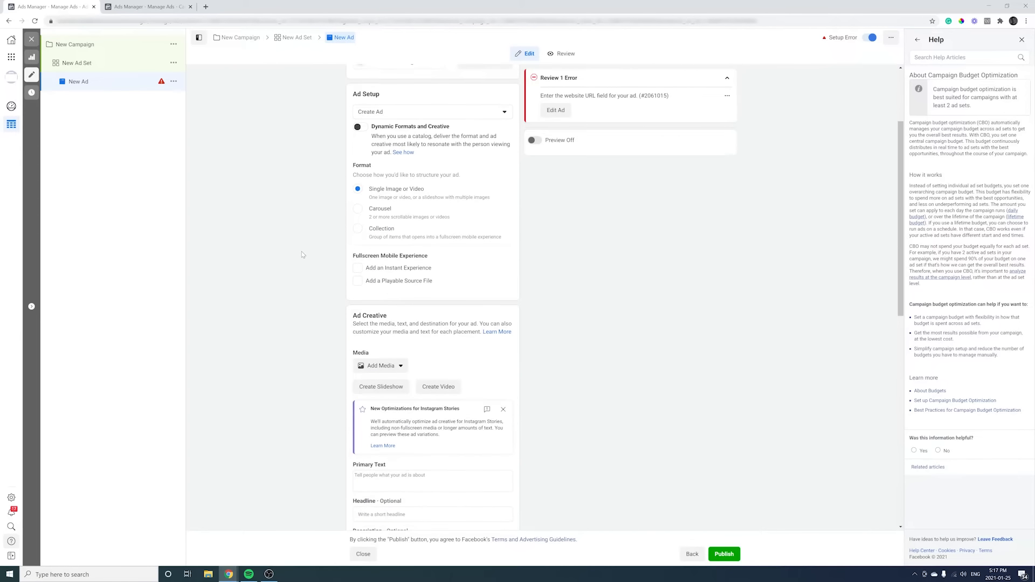
scroll(302, 254, up, 2)
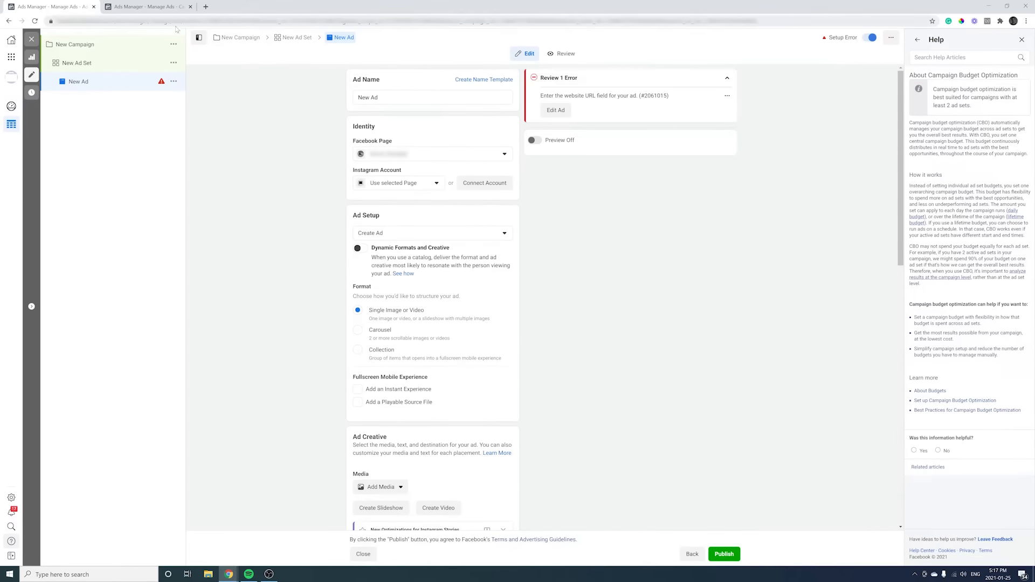
click(160, 8)
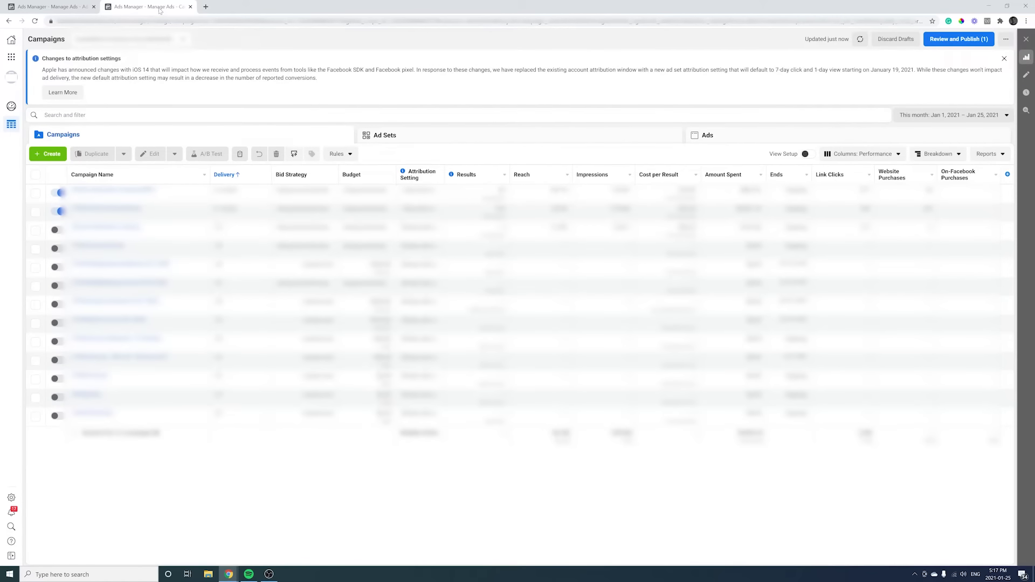
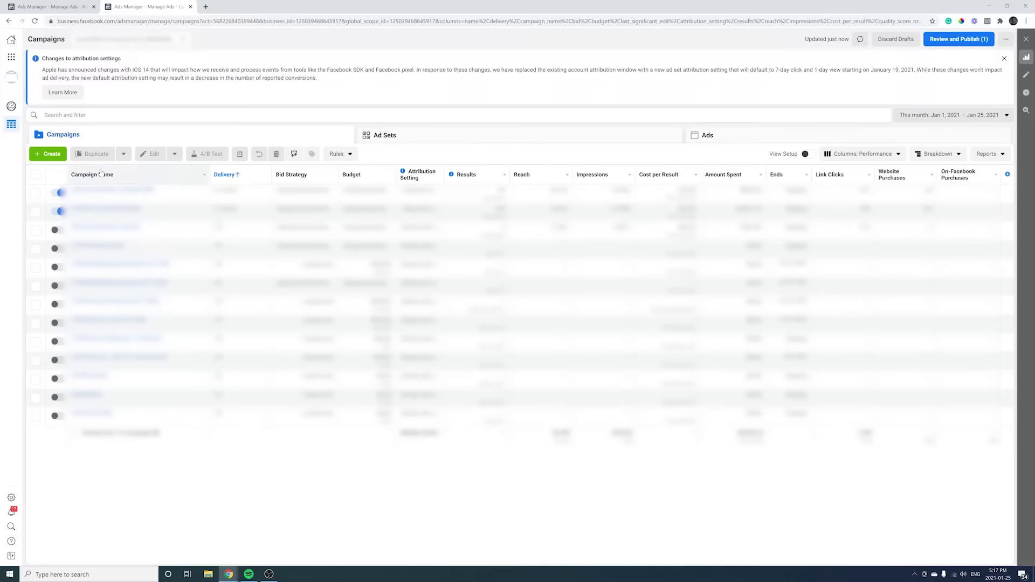
Browse the existing Ad Sets list, then the Ads list.
click(387, 141)
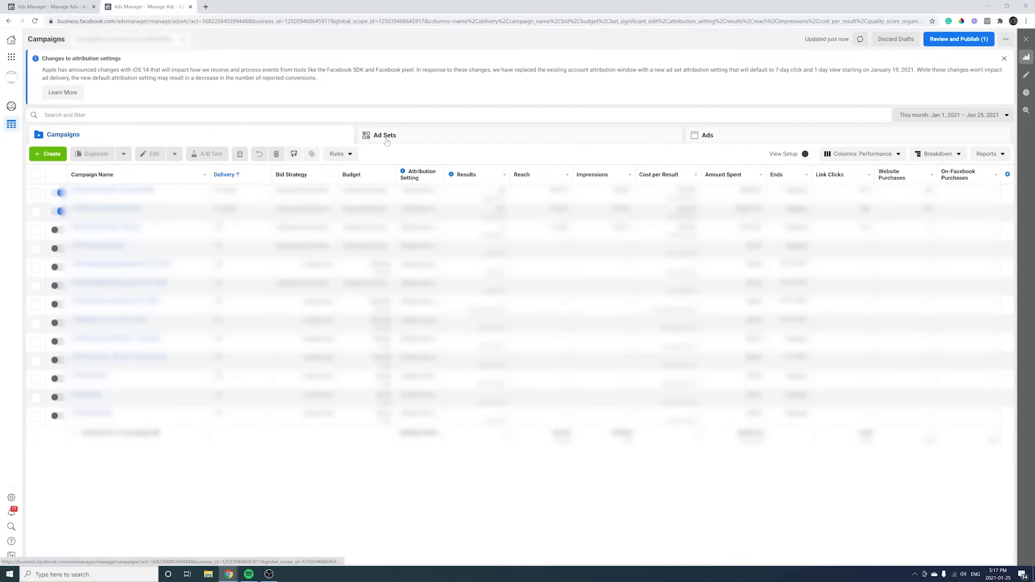
click(708, 141)
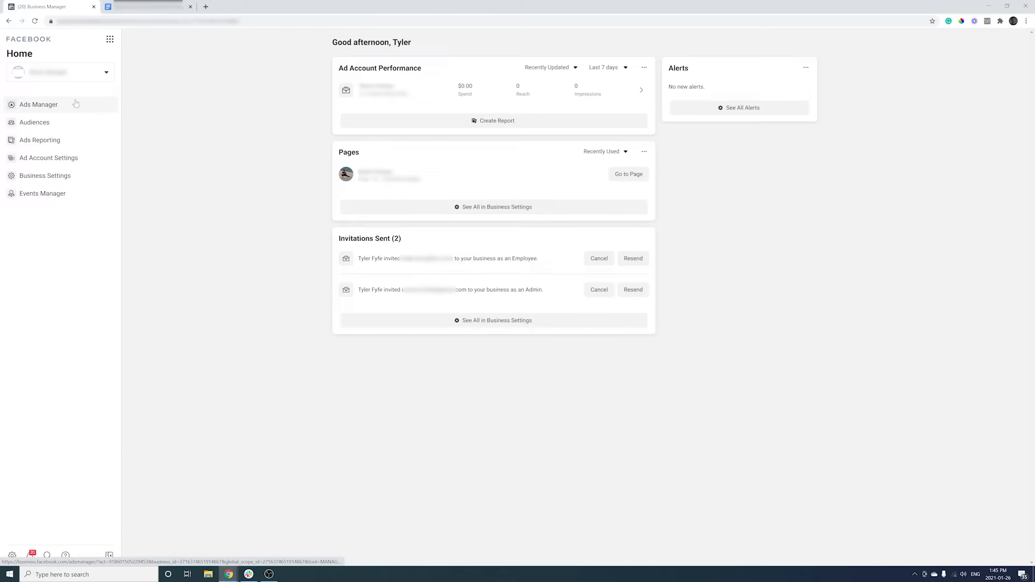
Create a Conversions campaign named '2021-01-26-Ronin Fitness-Conversion Campaig' and open its editor.
click(75, 104)
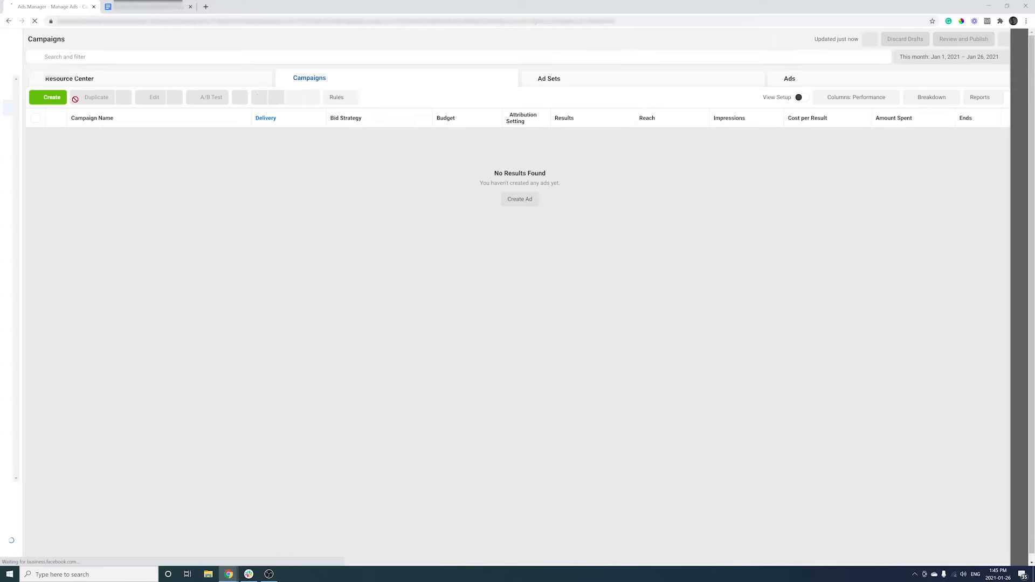
click(57, 99)
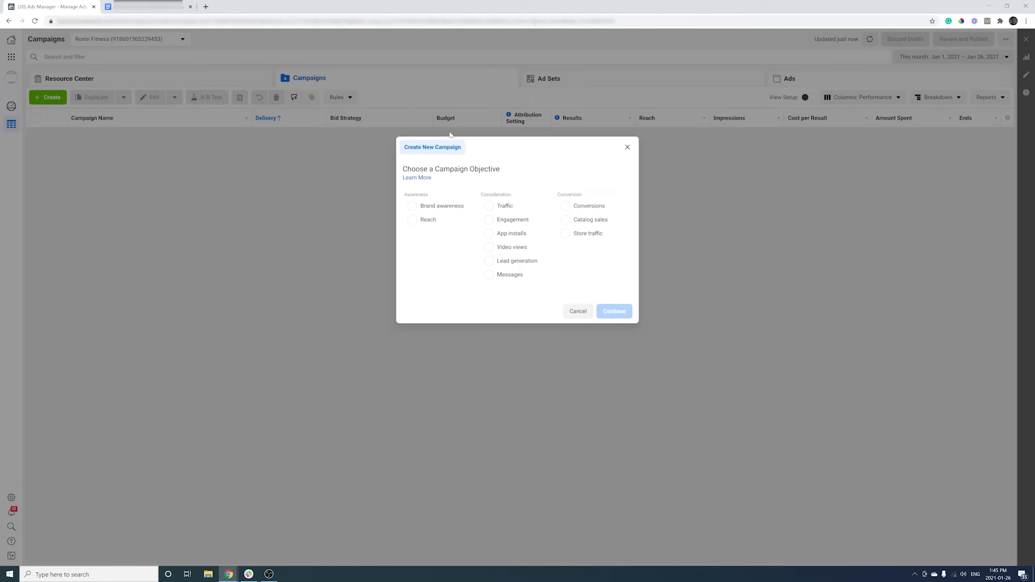
click(567, 207)
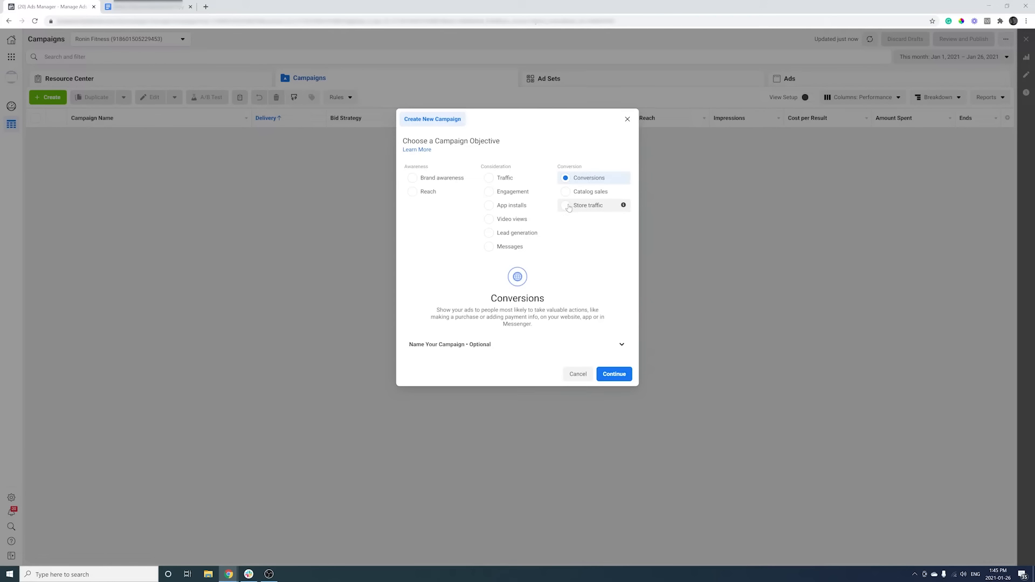
click(621, 345)
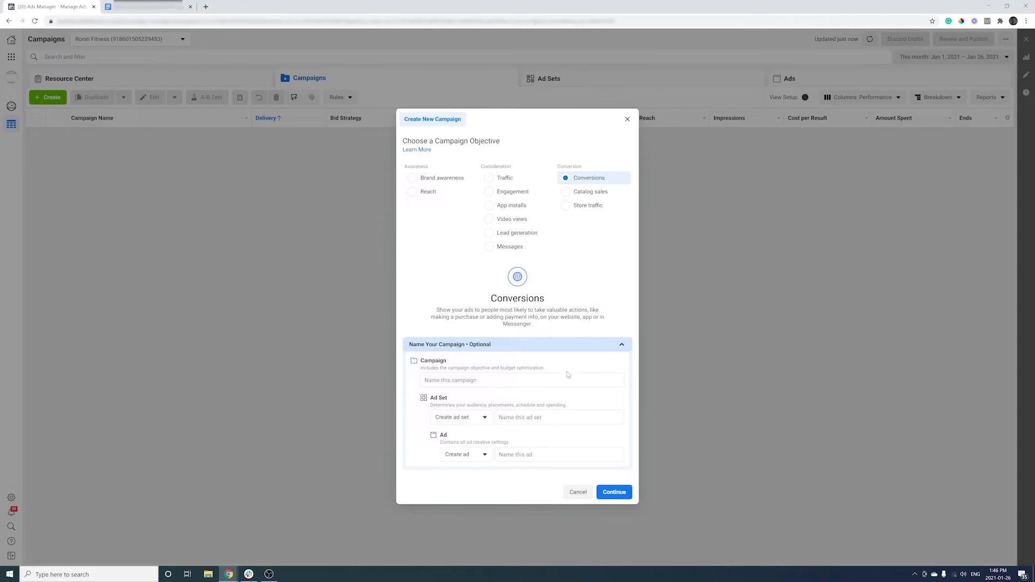
click(522, 380)
text(202)
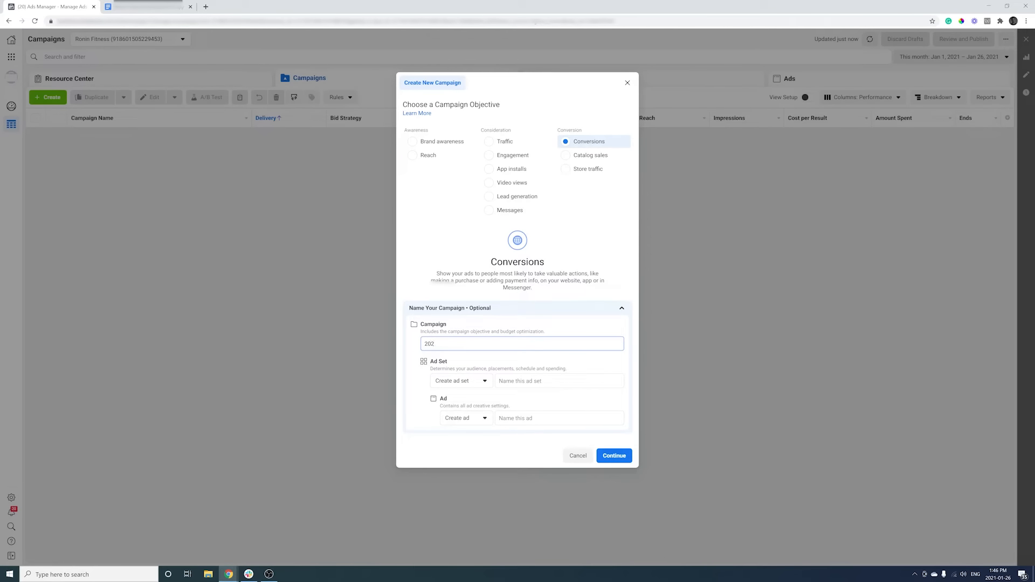
text(1-01-26-Ronin Fitness-Conversion Campaign)
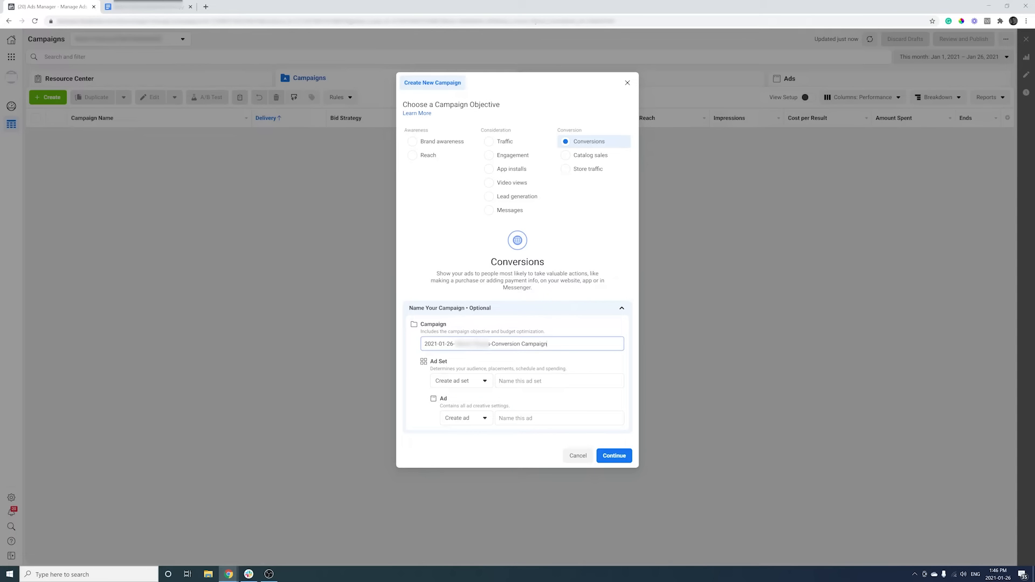
click(619, 460)
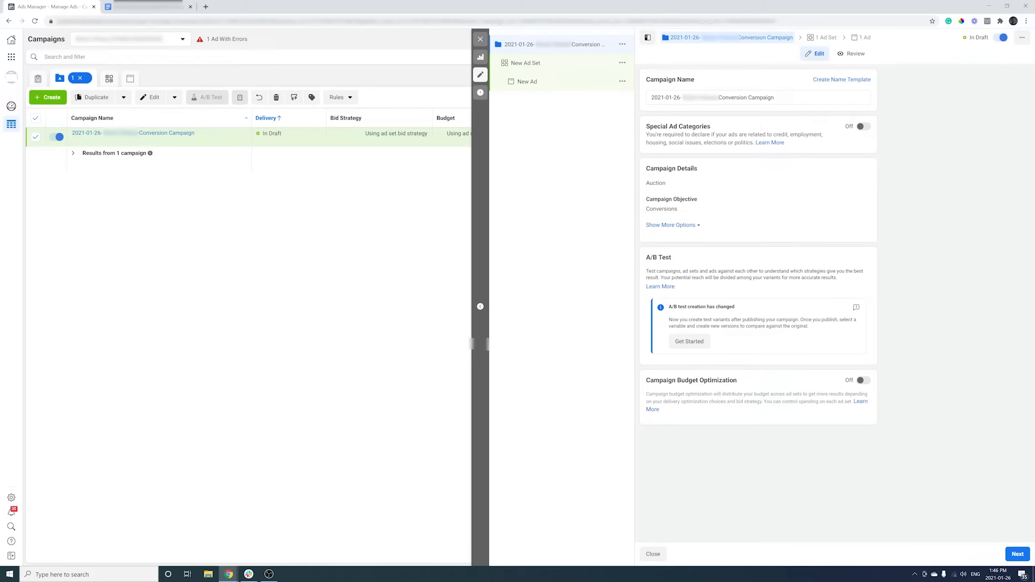
Turn on Campaign Budget Optimization with the $20.00 CAD daily budget and continue to the ad set.
click(862, 381)
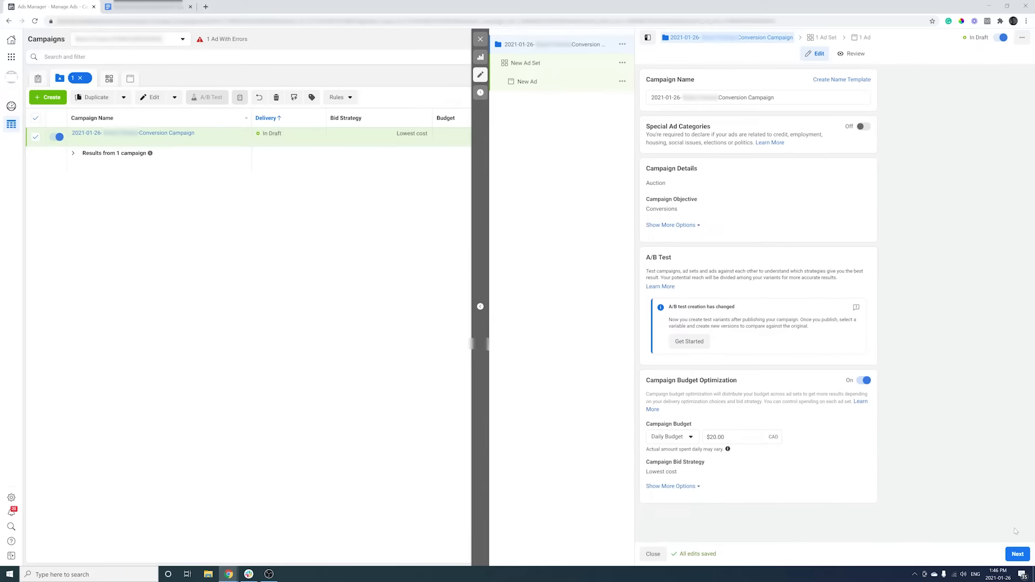
click(1017, 555)
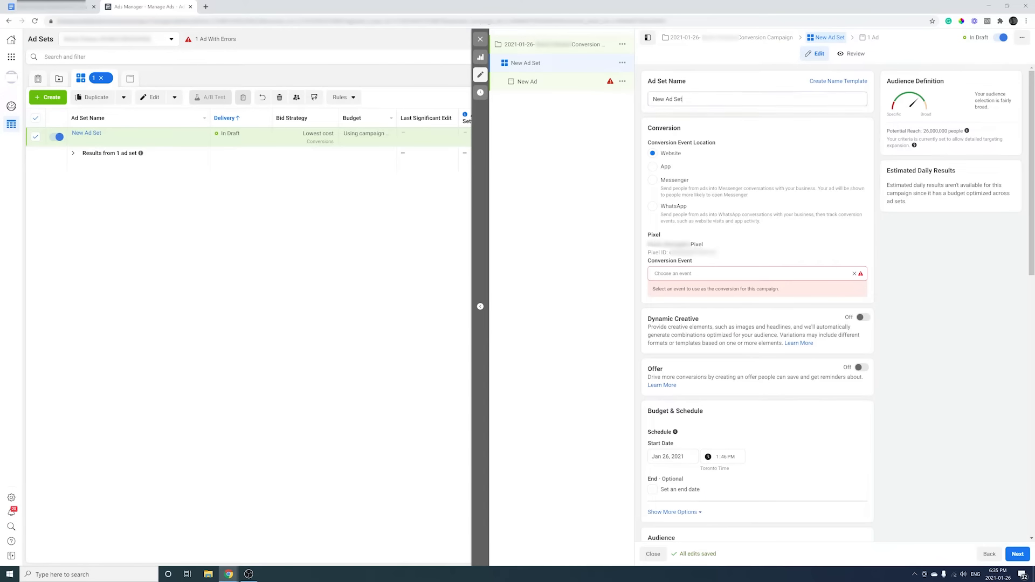
Name the ad set '2021-01-26 Bodyweight Athletes- Conversion Campaign'.
text(2021)
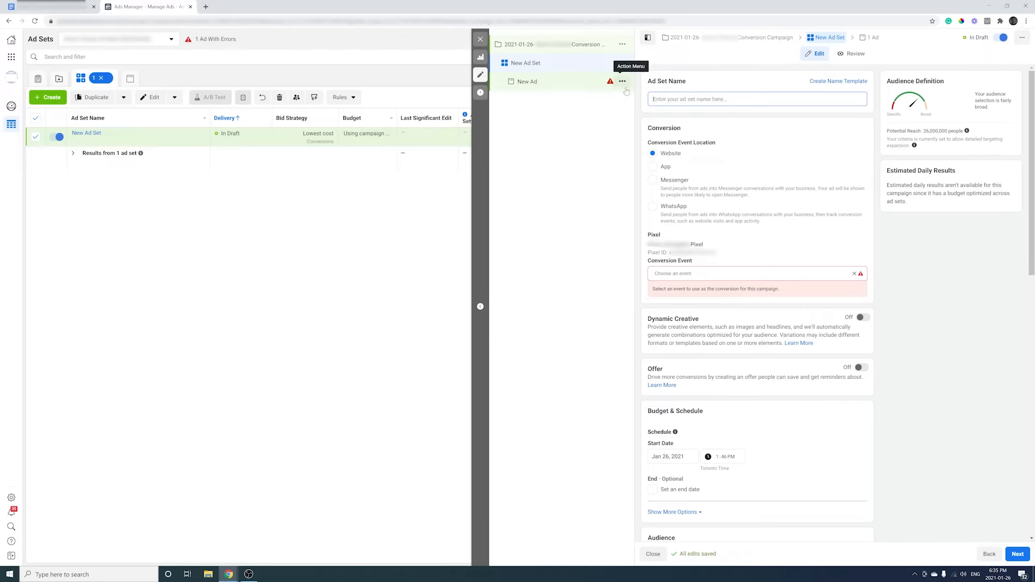
text(-01-26)
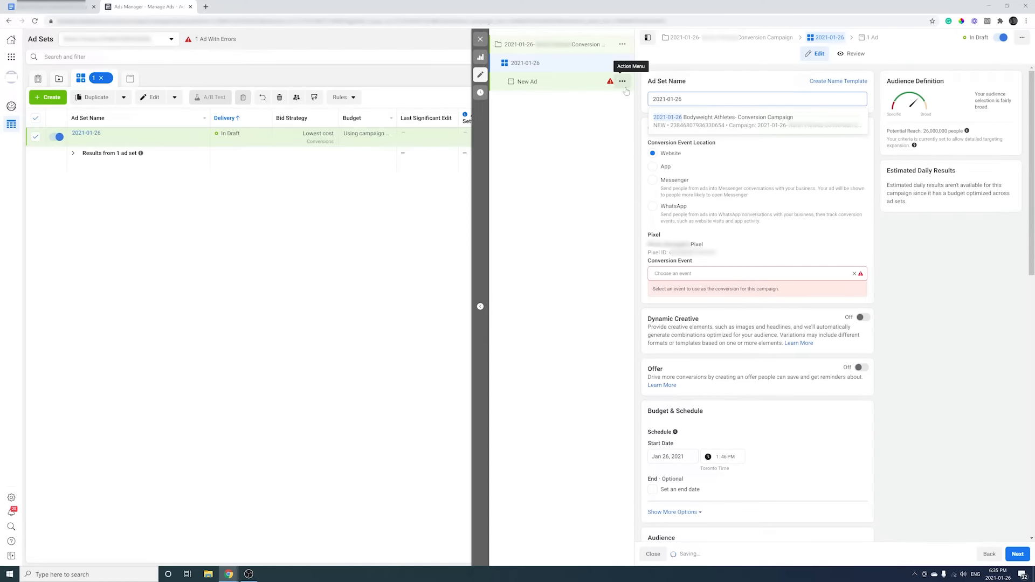
text( Bodywieg)
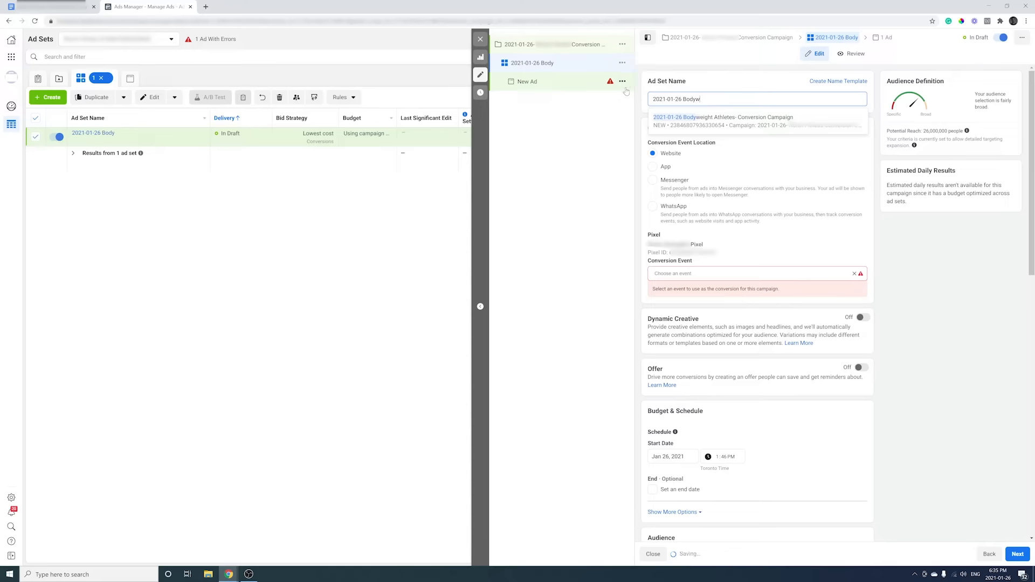
key(BackSpace)
key(BackSpace)
key(BackSpace)
text(e)
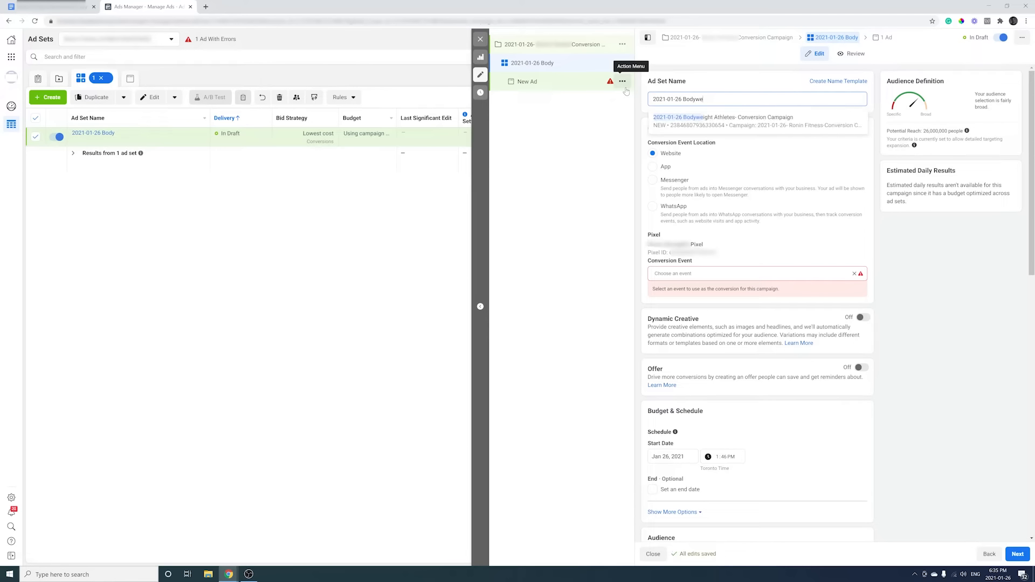
click(721, 122)
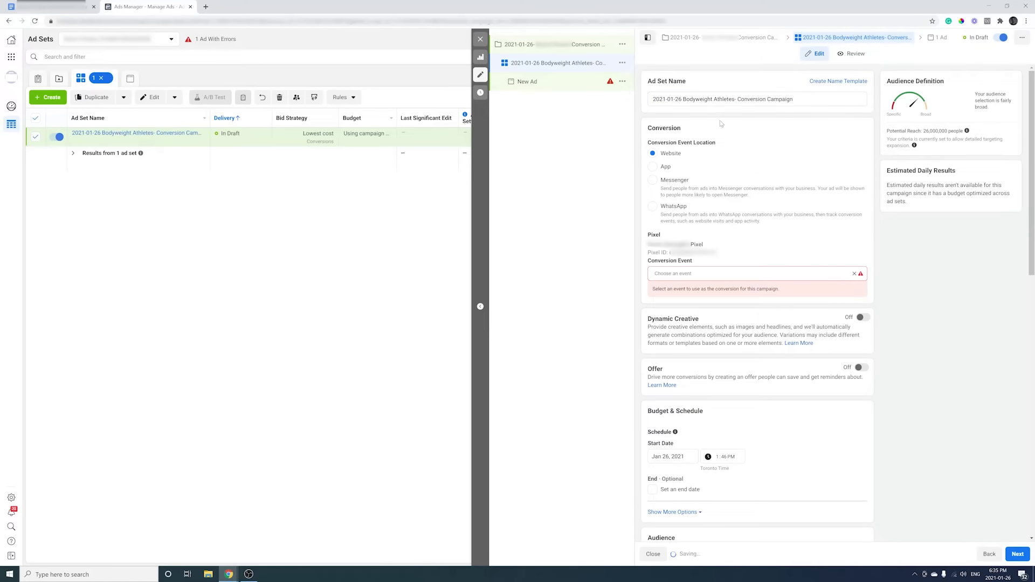
Set the conversion event to Add to Cart and scroll down to the Audience section.
click(702, 275)
mouse_move(701, 319)
mouse_move(694, 375)
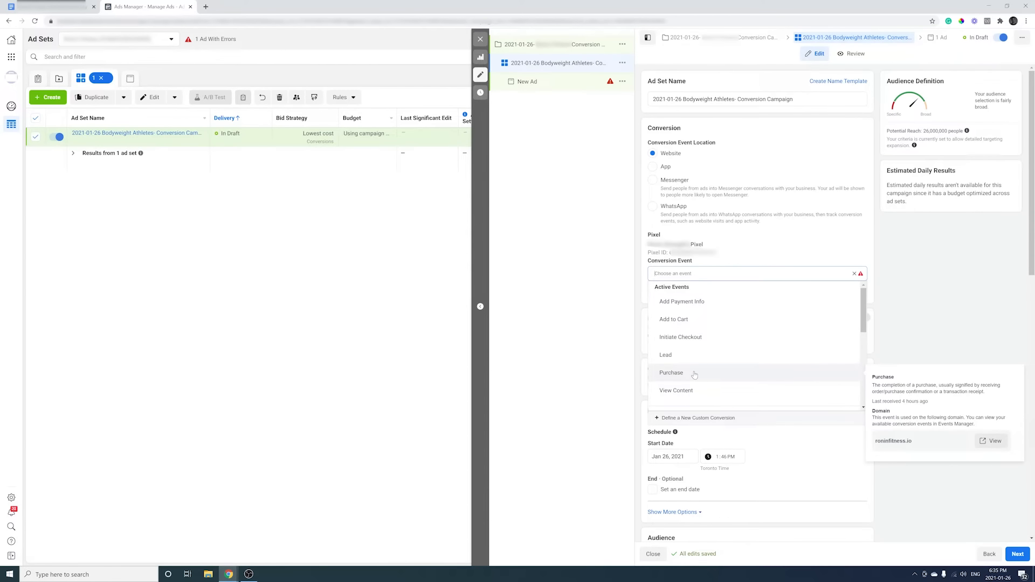
click(691, 323)
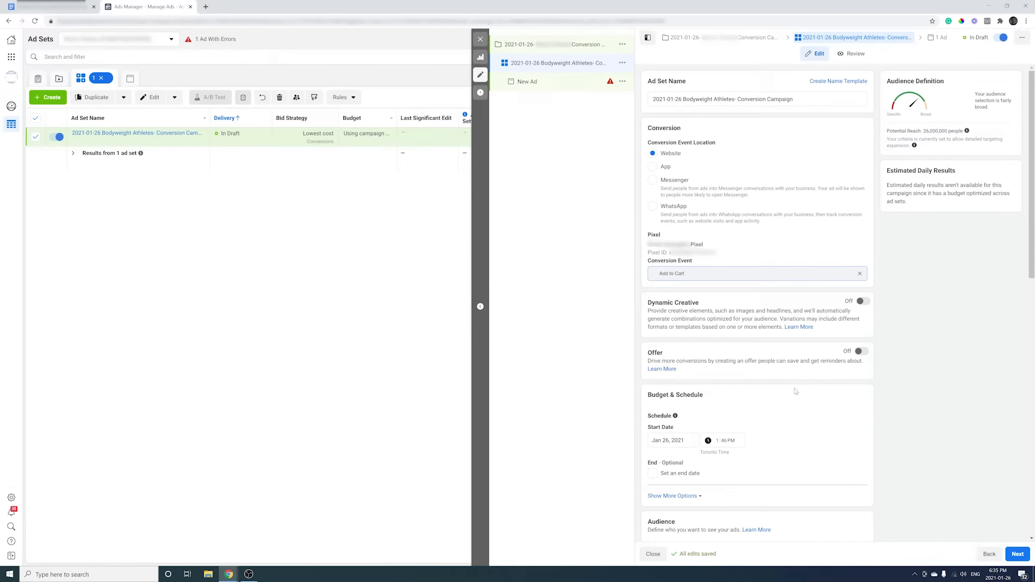
scroll(796, 391, down, 1)
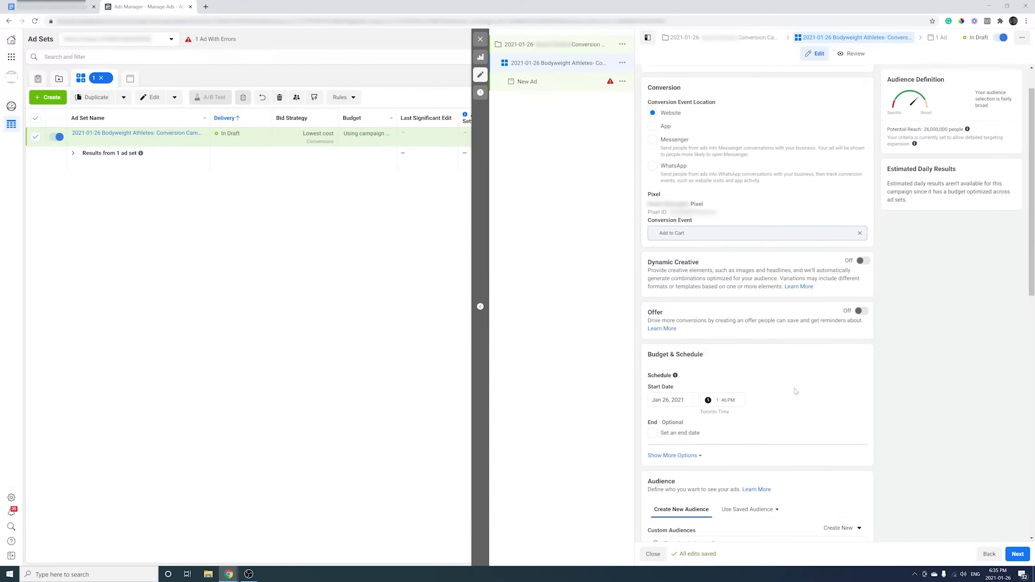
scroll(795, 391, down, 3)
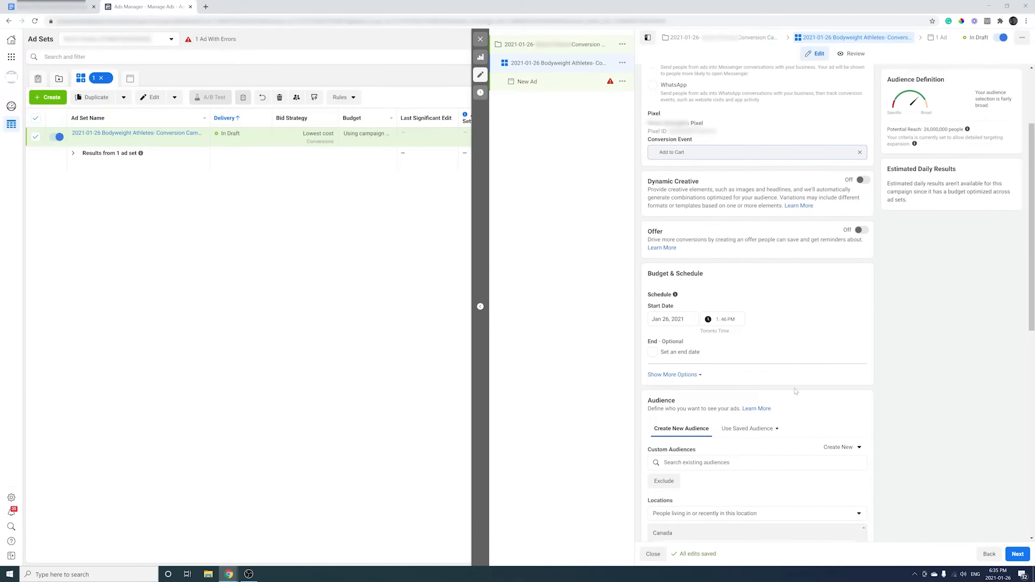
scroll(796, 391, down, 3)
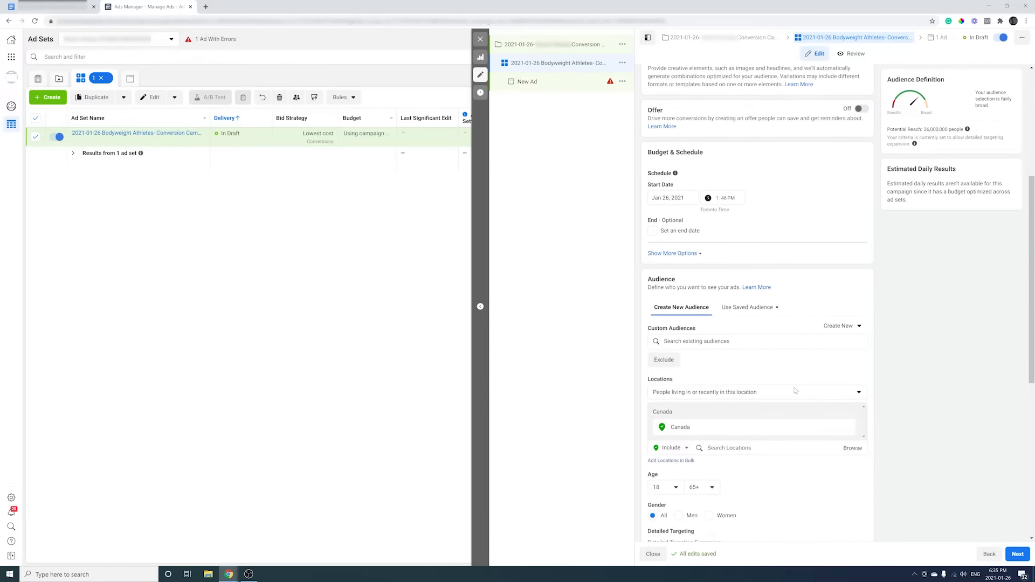
scroll(794, 390, down, 1)
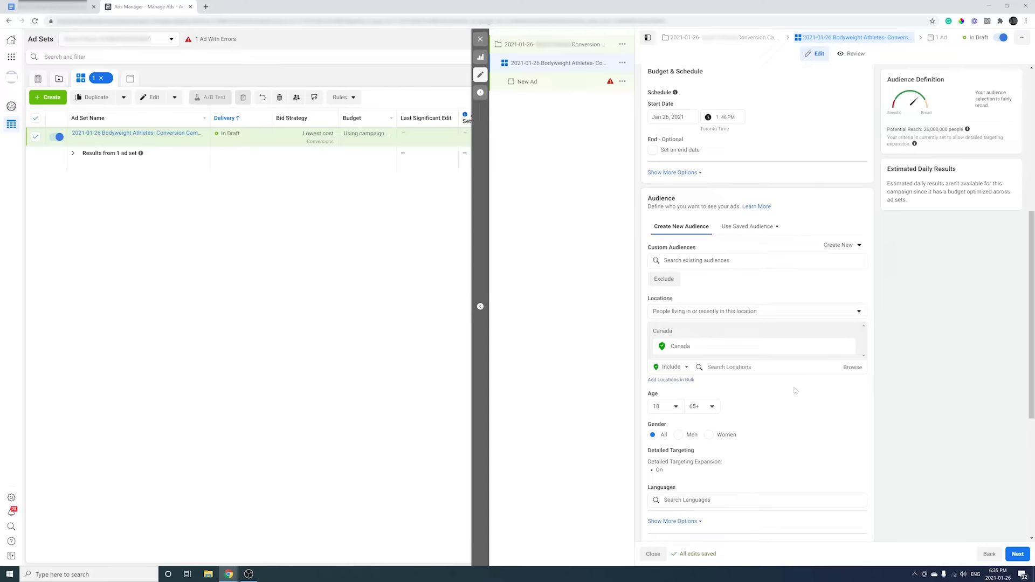
scroll(796, 390, down, 3)
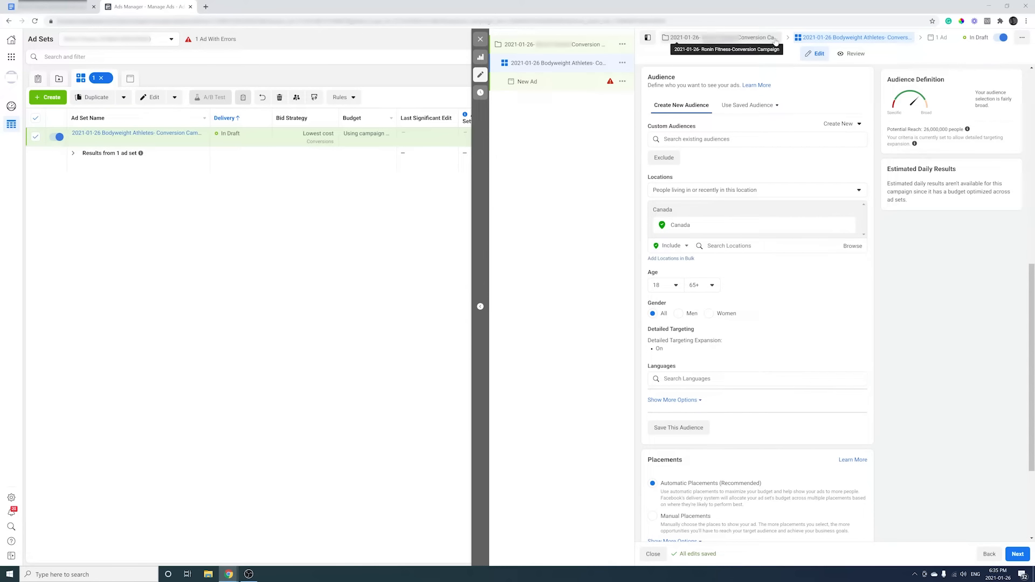
Apply the saved Bodyweight Athletes audience to the ad set.
click(757, 106)
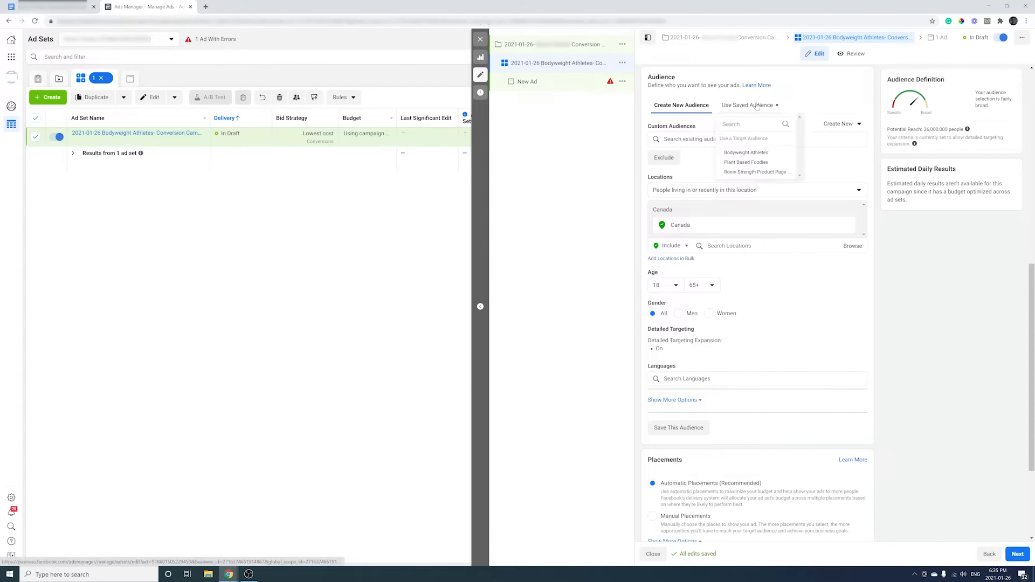
click(760, 153)
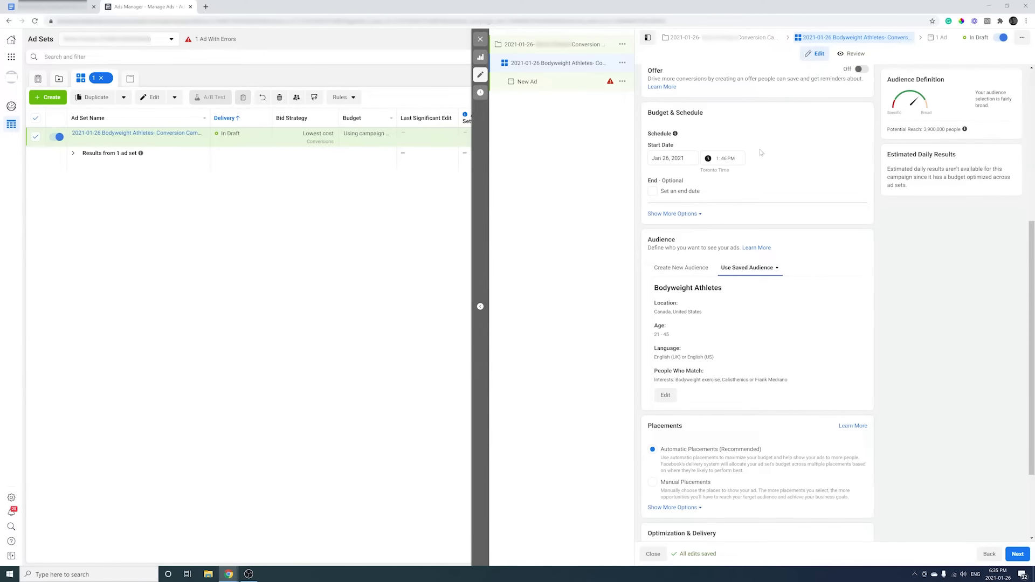
scroll(761, 152, down, 2)
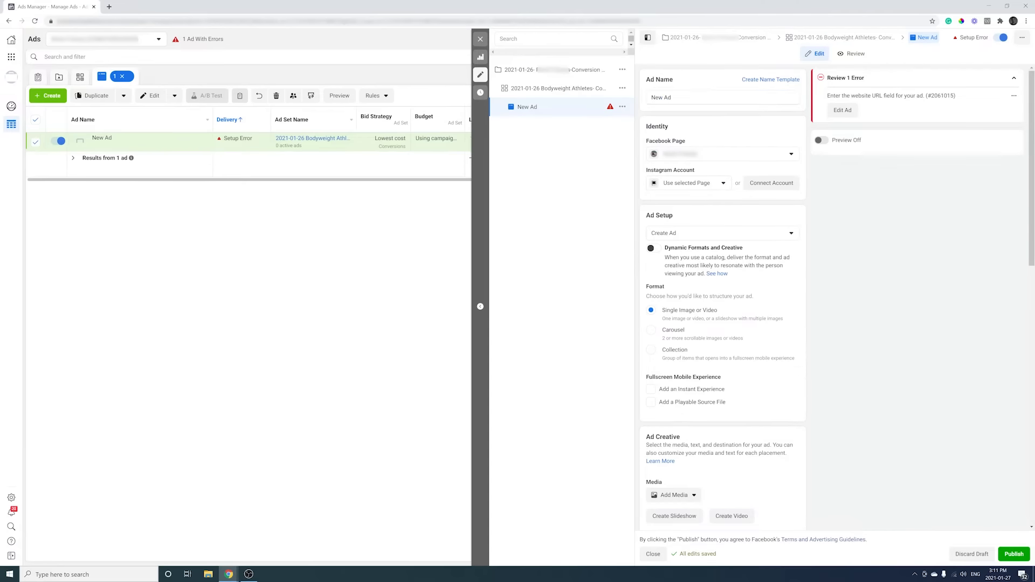
Name the ad 'Ad Creative 1' and link the only Instagram account to it.
text(Ad)
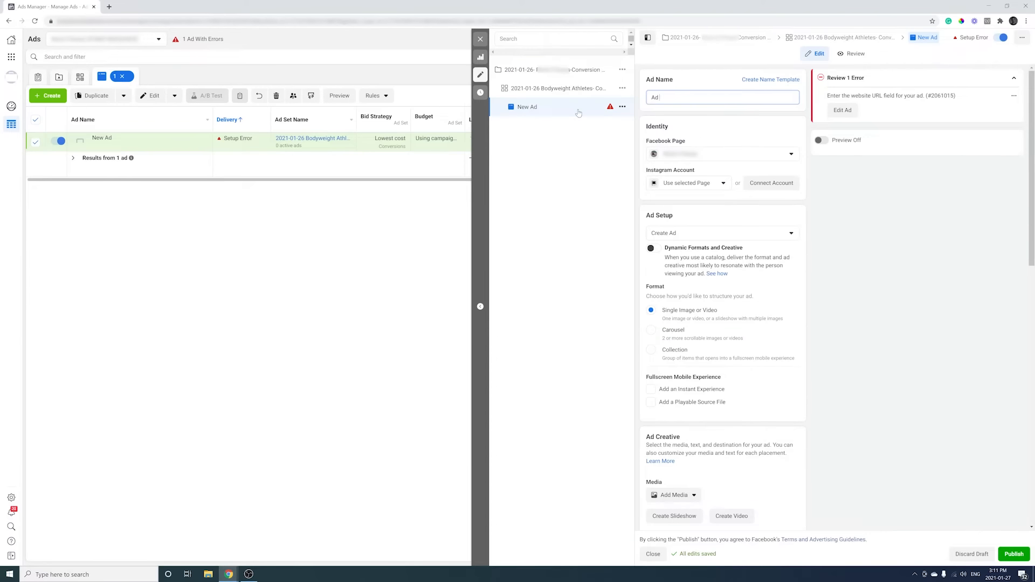
text( Creative)
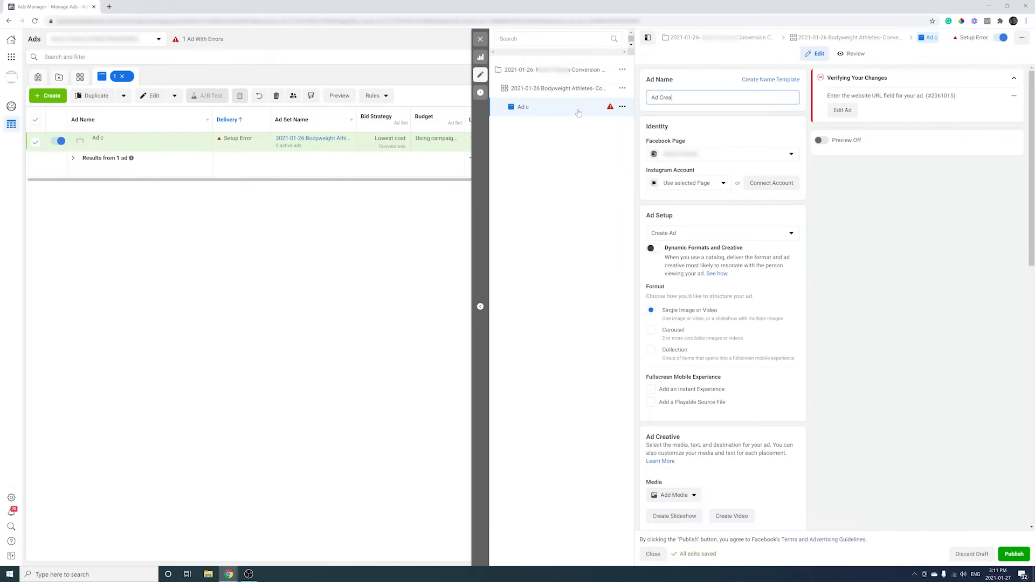
click(961, 204)
click(669, 185)
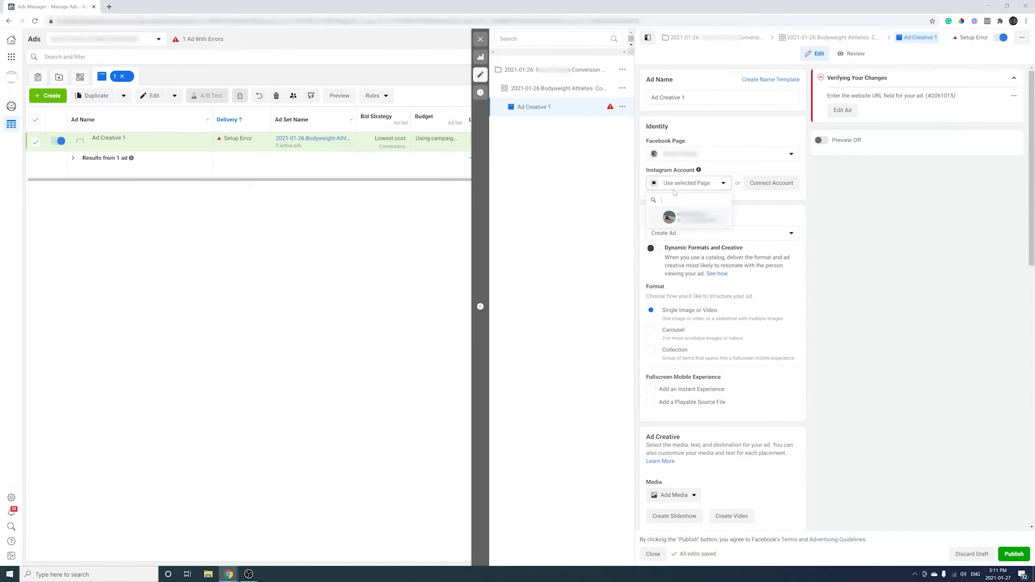
click(695, 211)
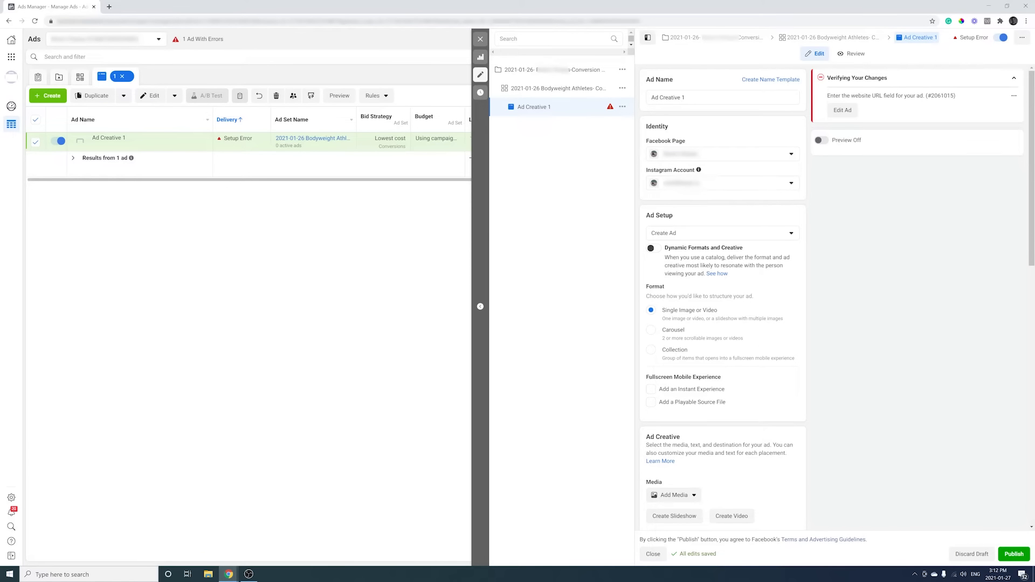
scroll(894, 306, down, 5)
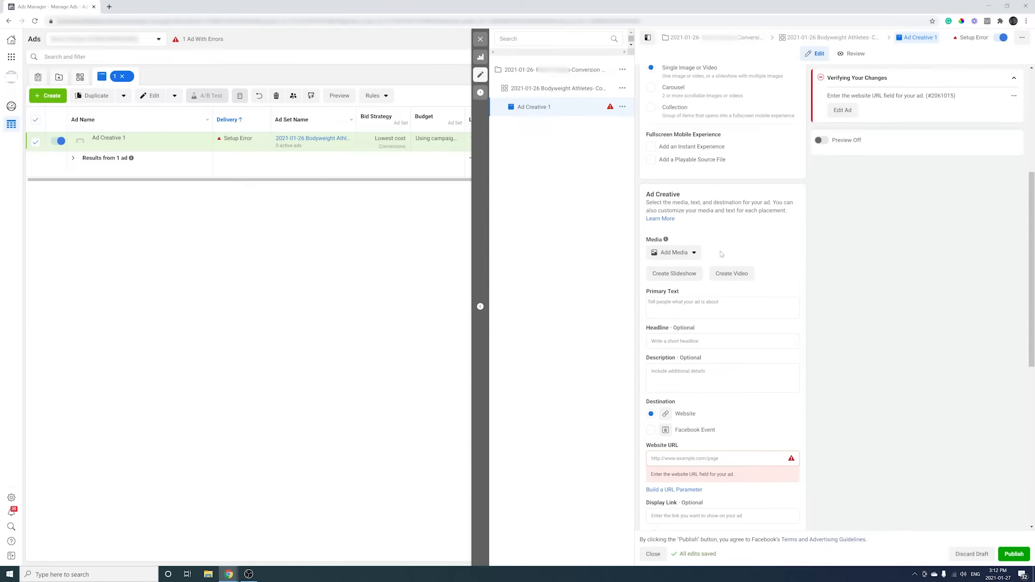
click(673, 258)
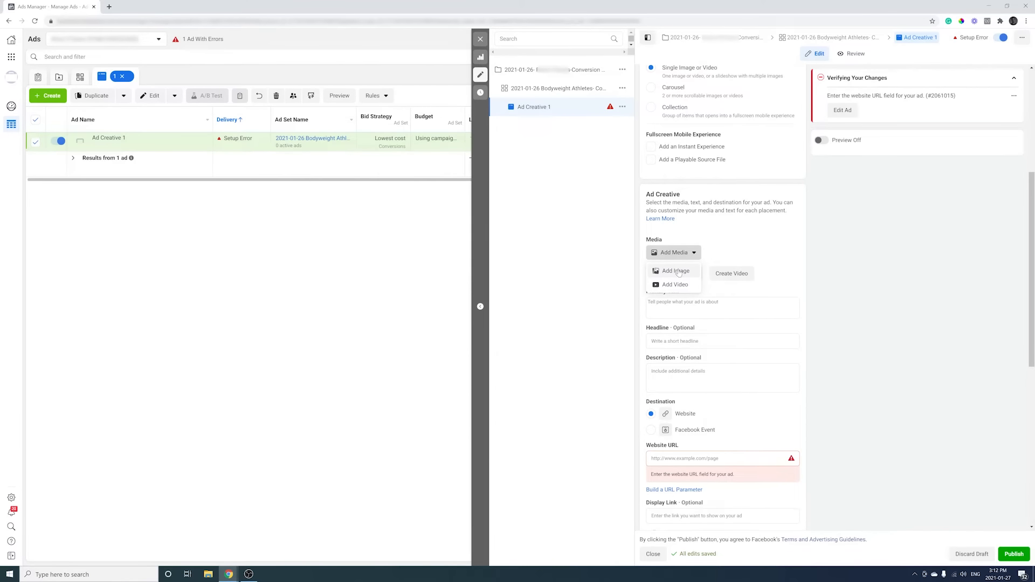
Attach the MINDSET, MOVEMENT, MEALS, MEDITATION image, accepting its per-placement crops.
click(677, 271)
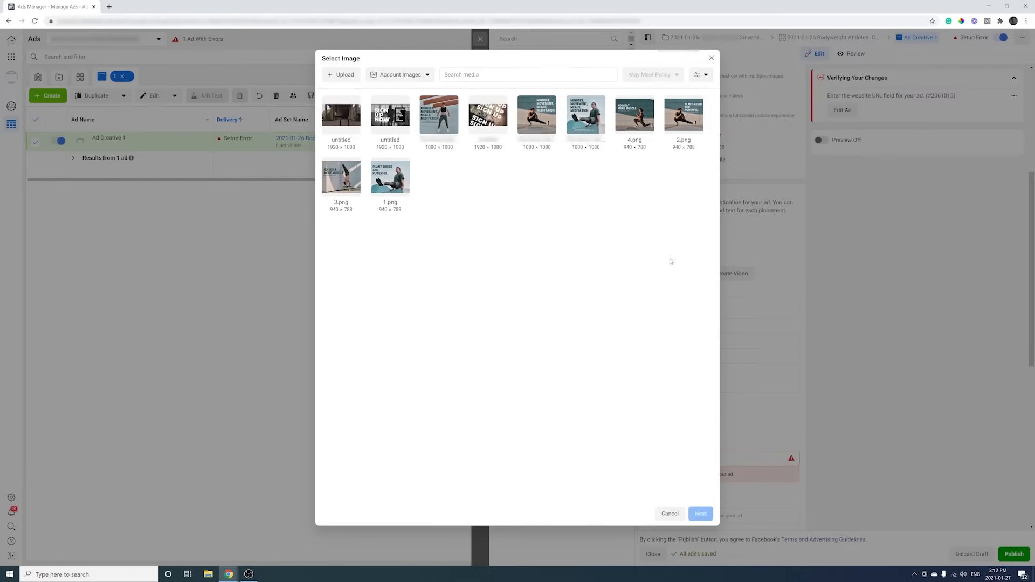
click(545, 130)
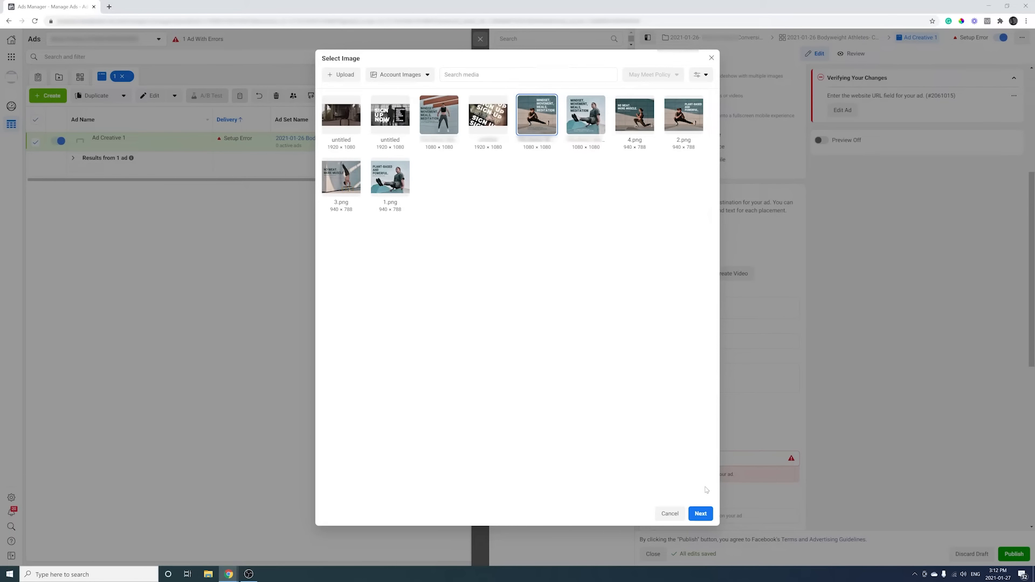
click(700, 511)
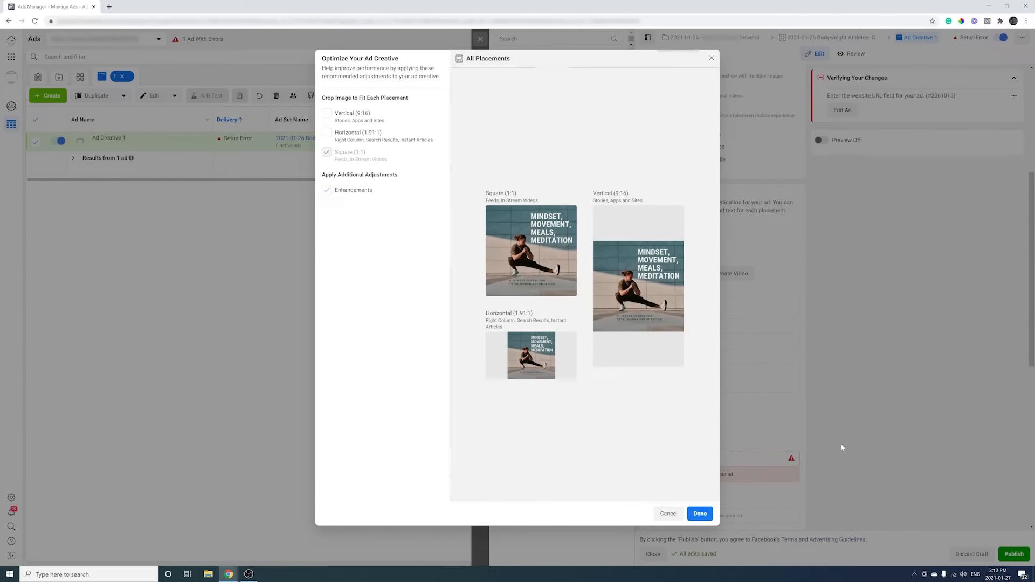
click(700, 515)
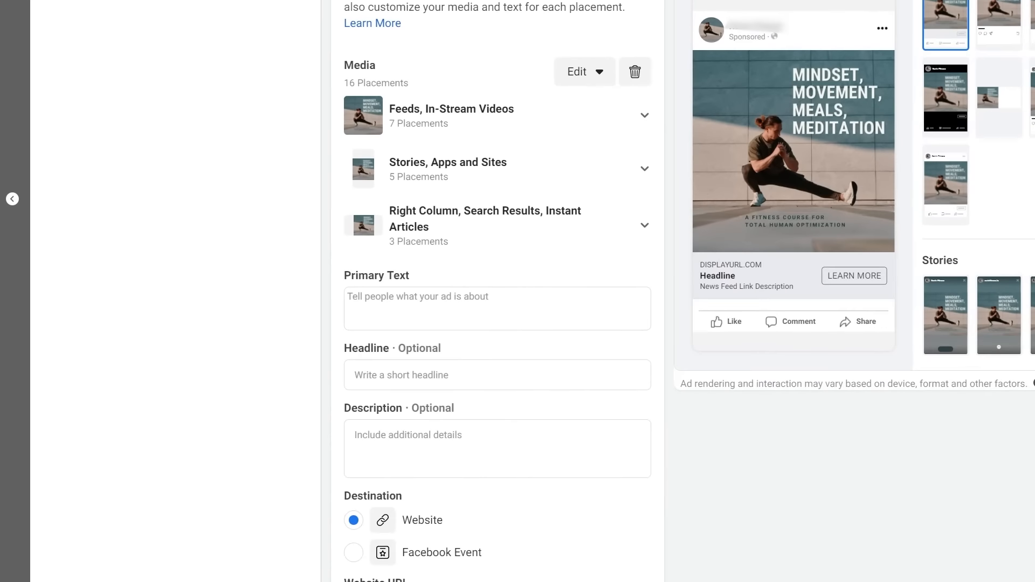
Set the headline 'Plant-Based and Powerful' and paste the prepared ad copy as plain-text primary text.
click(460, 379)
text(Plant)
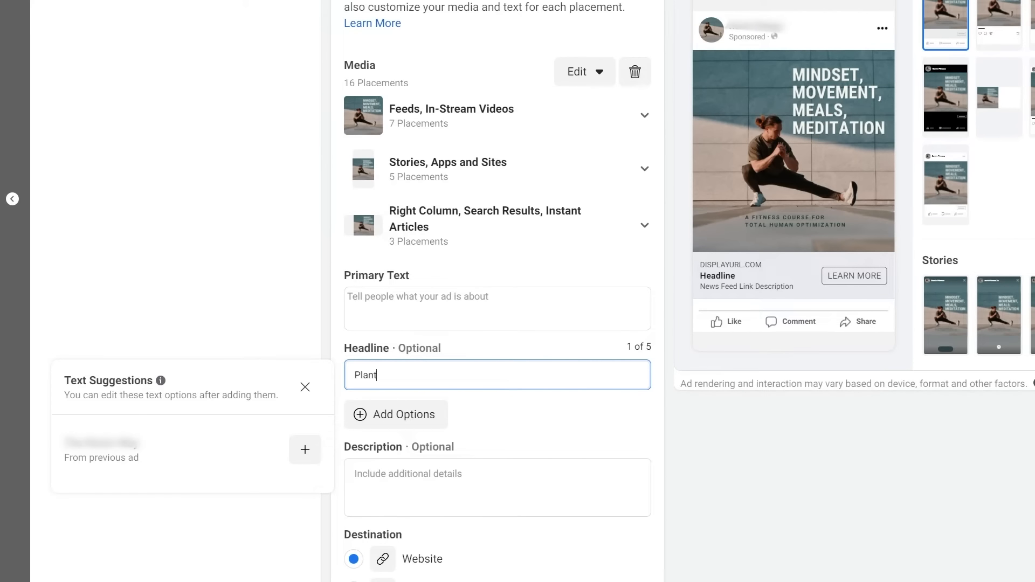
text(-Based and Powerful)
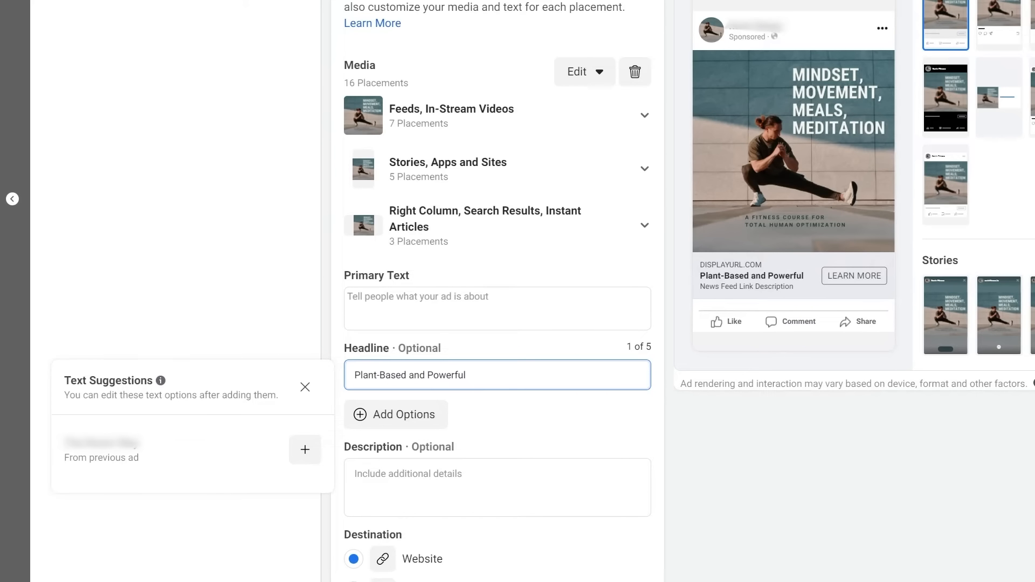
click(405, 302)
right_click(405, 302)
click(445, 431)
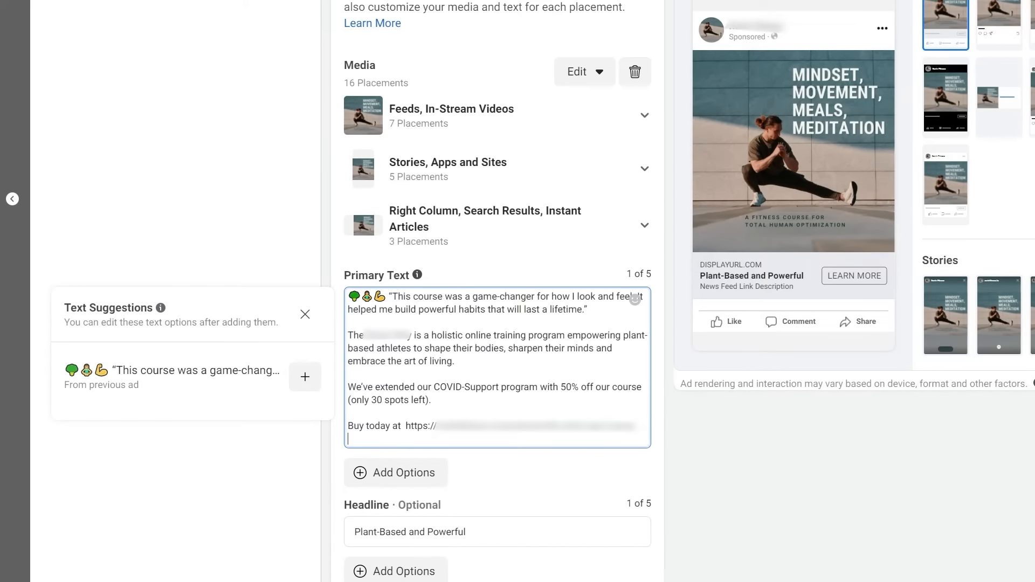
Review the pasted primary text from the testimonial through the Buy today link line.
drag(588, 309, 334, 304)
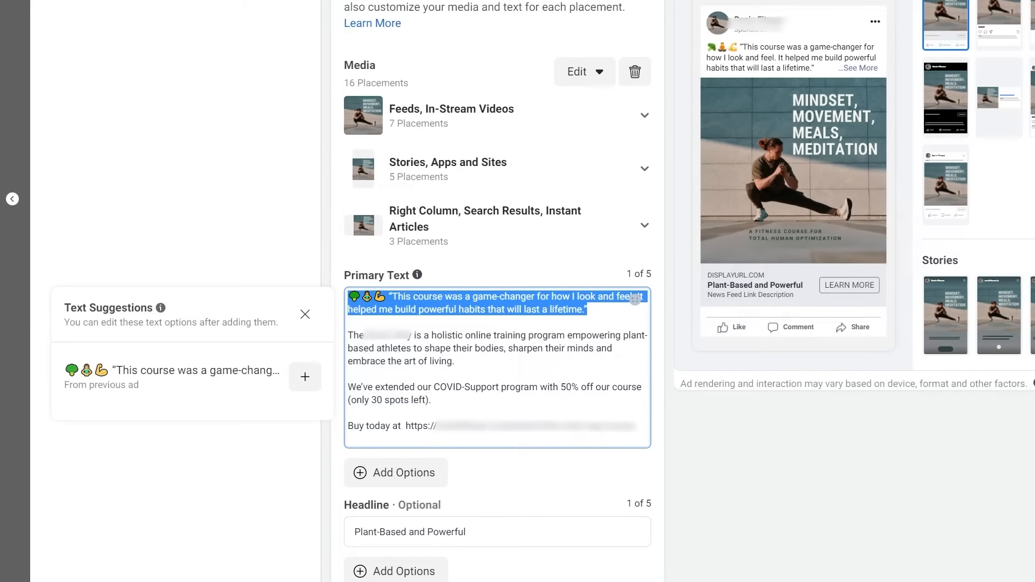
drag(455, 361, 348, 336)
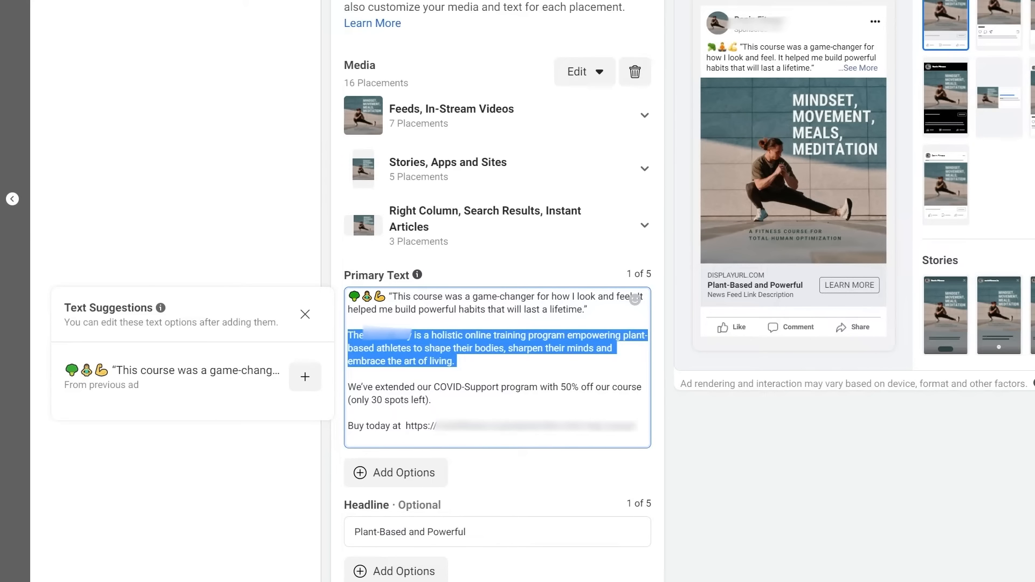
drag(434, 400, 341, 388)
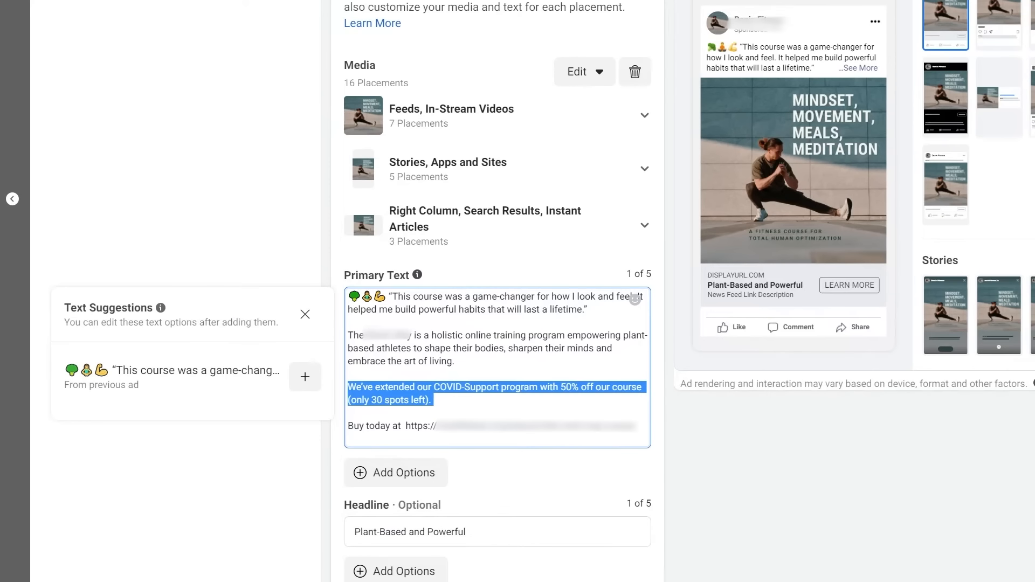
click(349, 413)
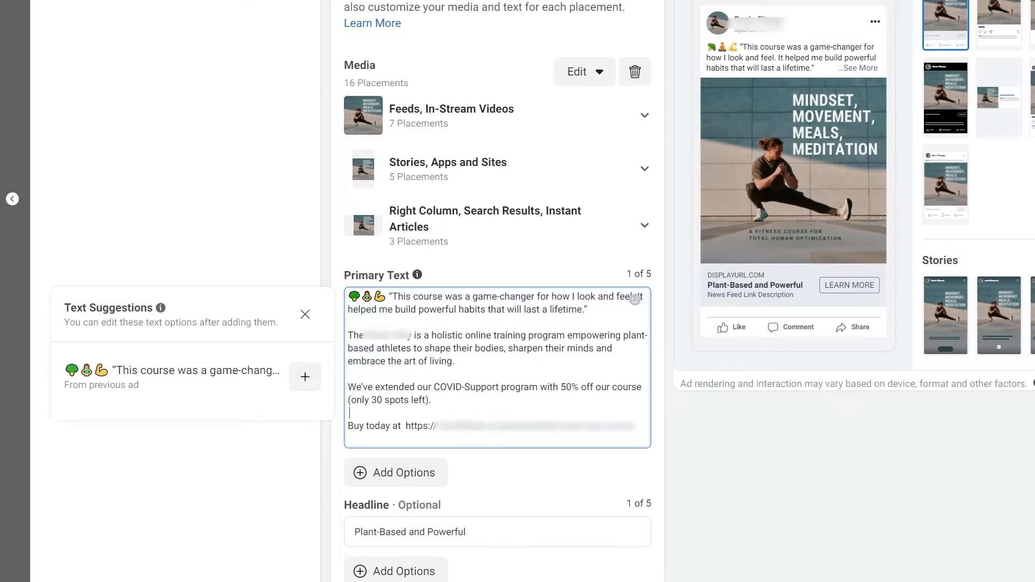
drag(635, 426, 328, 424)
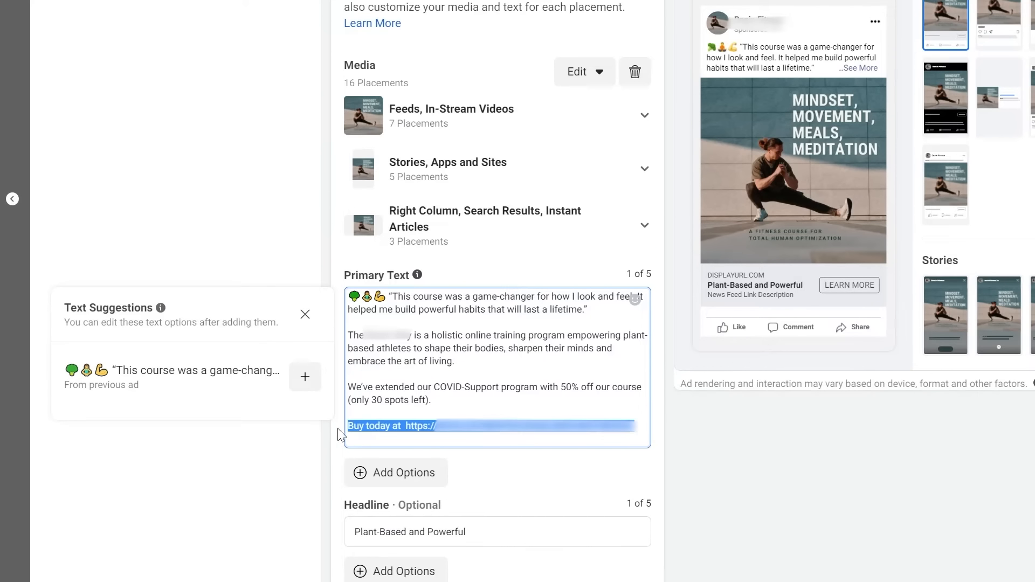
click(475, 388)
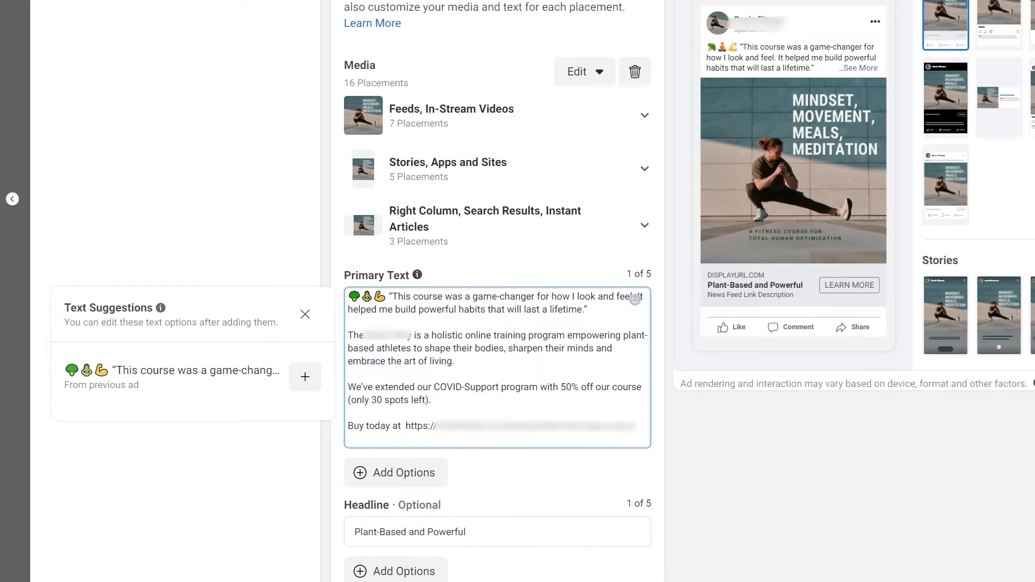
Enter '200 lives changed and counting.' as the ad description.
scroll(478, 397, down, 3)
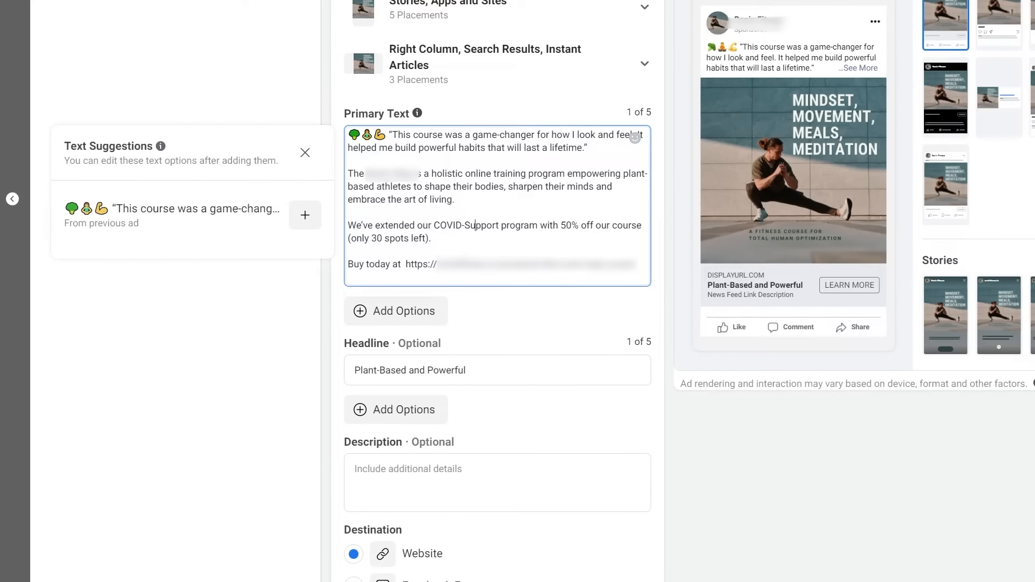
click(477, 481)
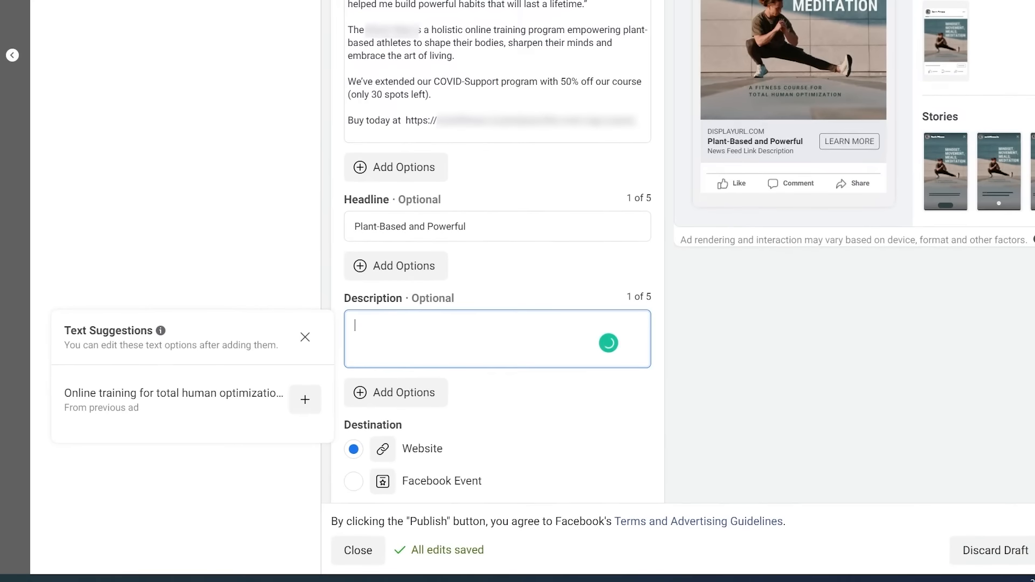
text(200 lives changed and counting.)
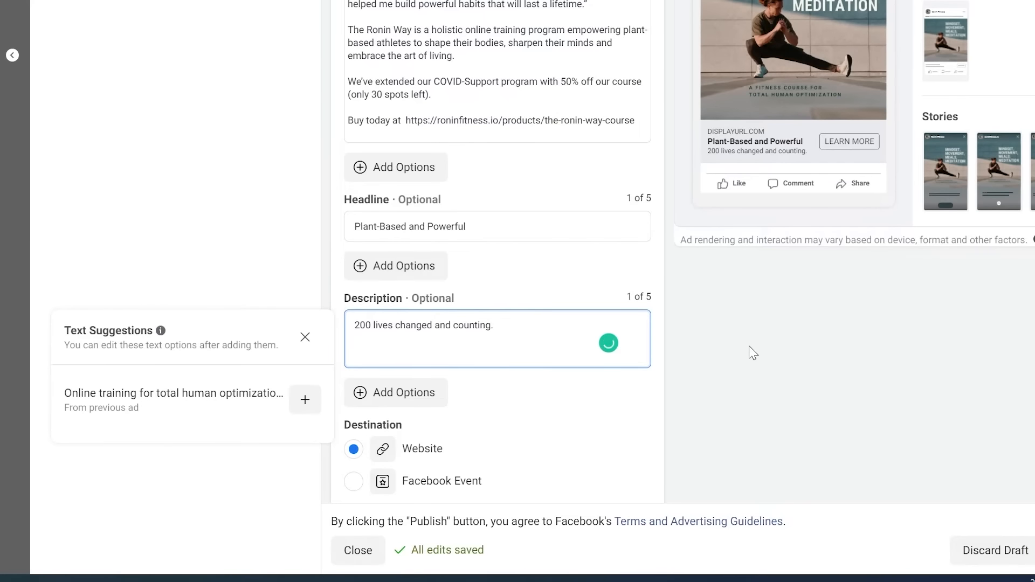
click(753, 353)
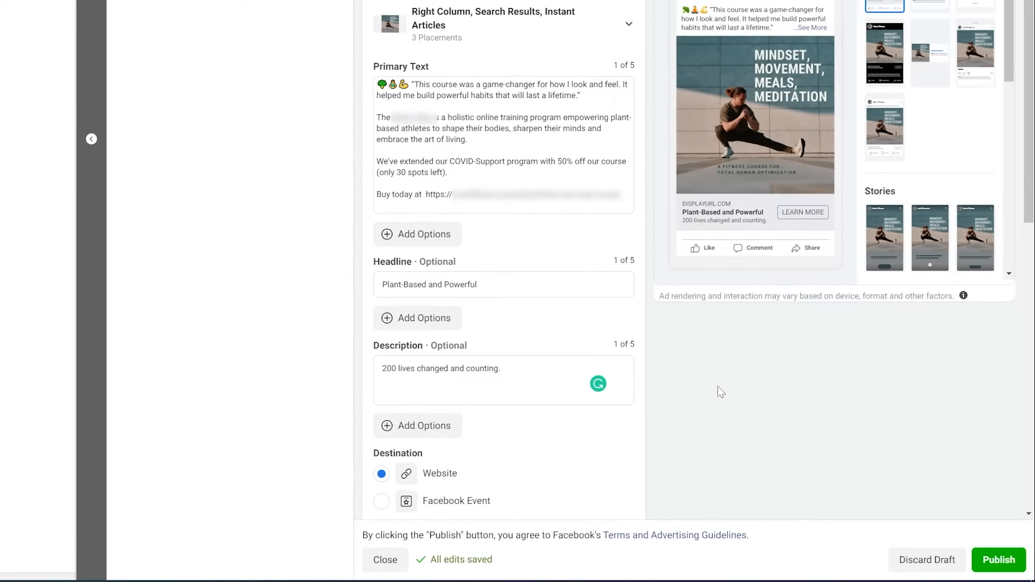
scroll(717, 386, down, 1)
Copy the course link from the primary text into the Website URL field.
scroll(717, 386, down, 1)
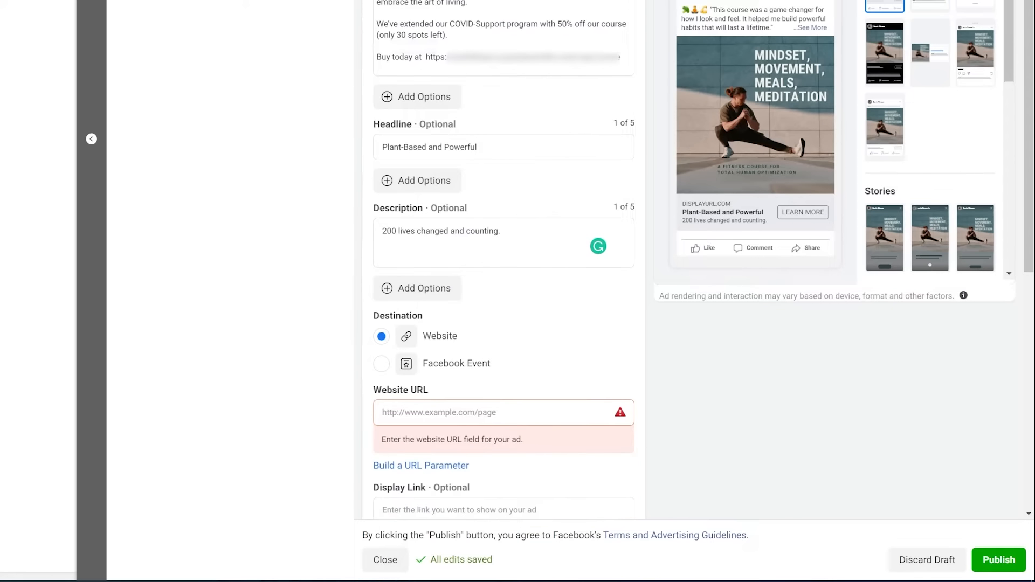
drag(425, 57, 621, 56)
right_click(625, 57)
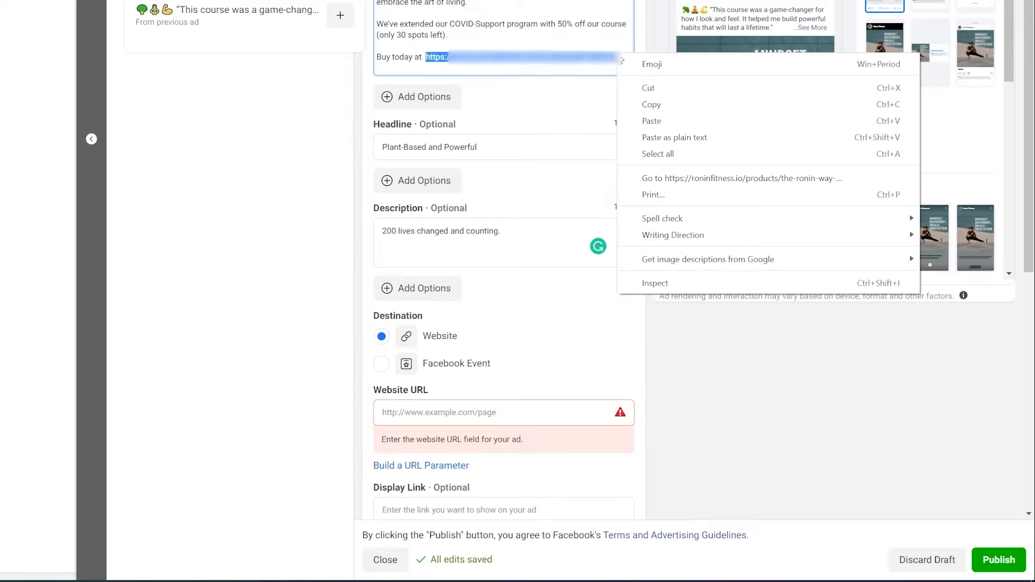
click(637, 100)
click(520, 412)
right_click(520, 411)
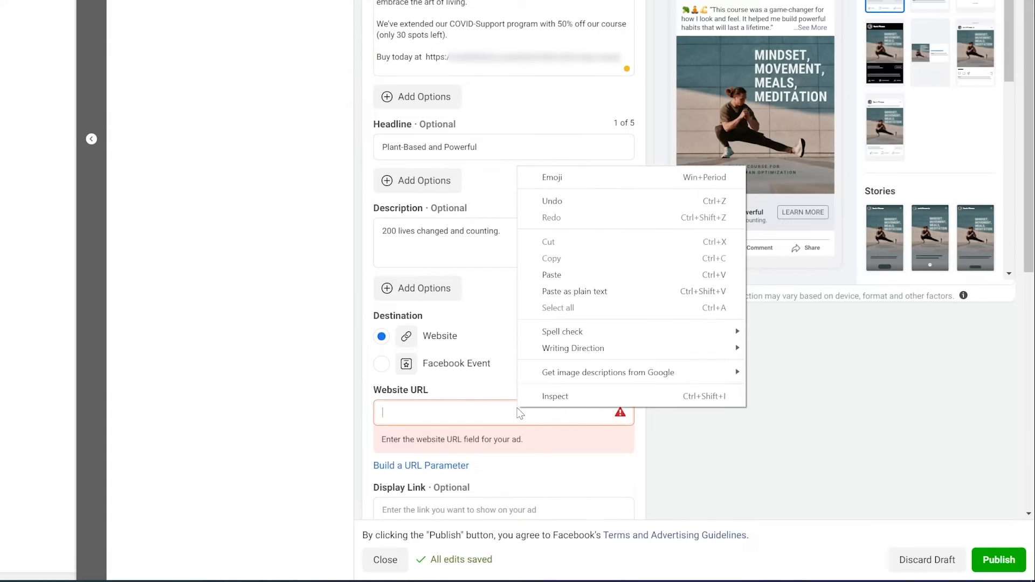
click(573, 275)
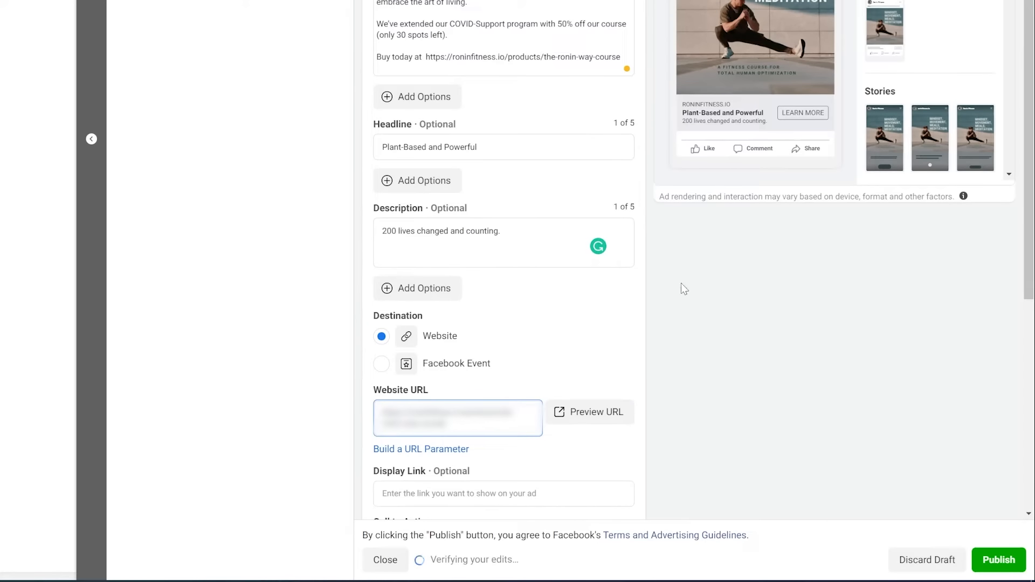
Preview the course product page, then return to the ad editor.
scroll(682, 302, down, 4)
click(589, 209)
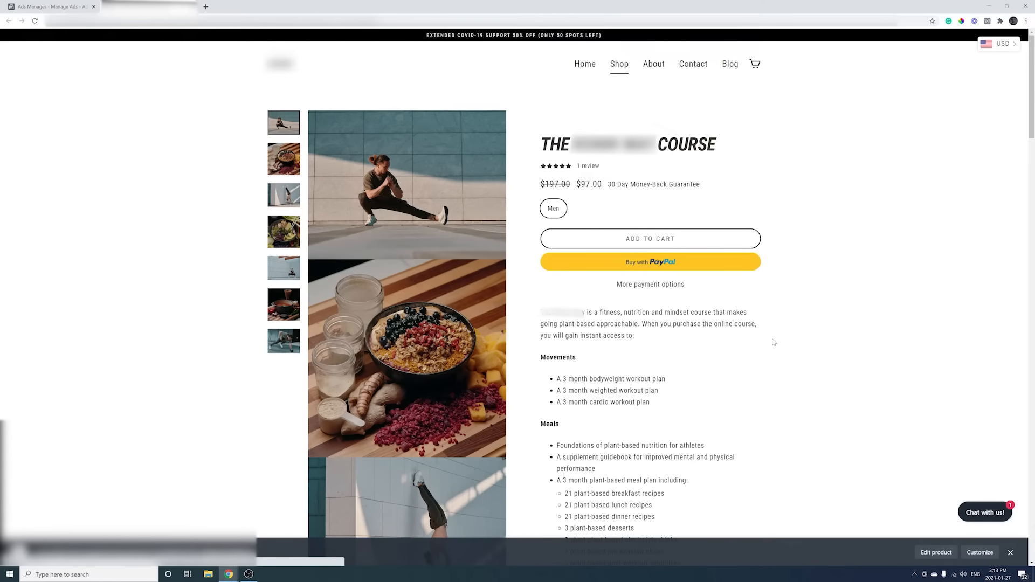
key(ctrl+shift+Tab)
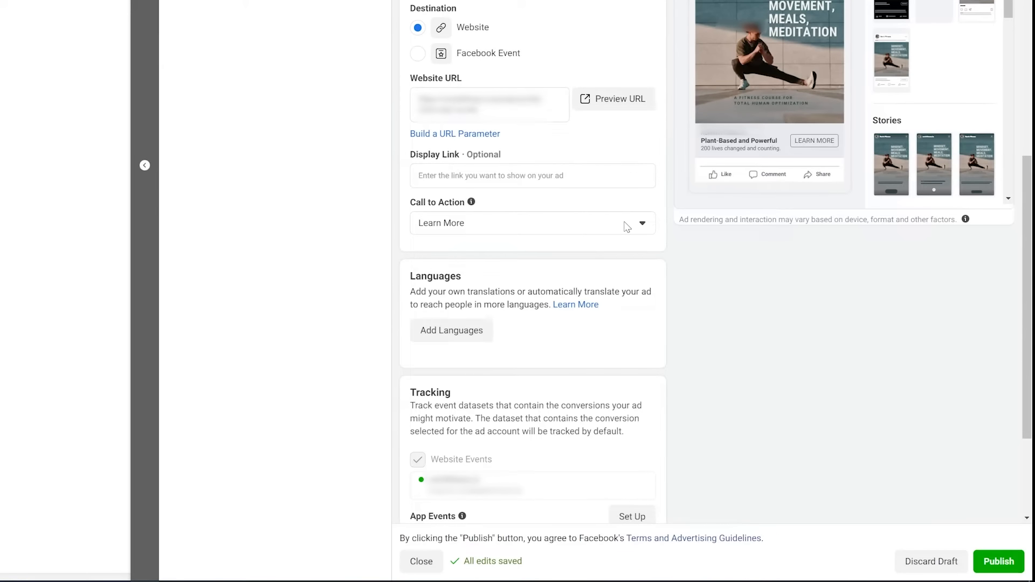
Set the ad's call to action to Shop Now.
click(627, 225)
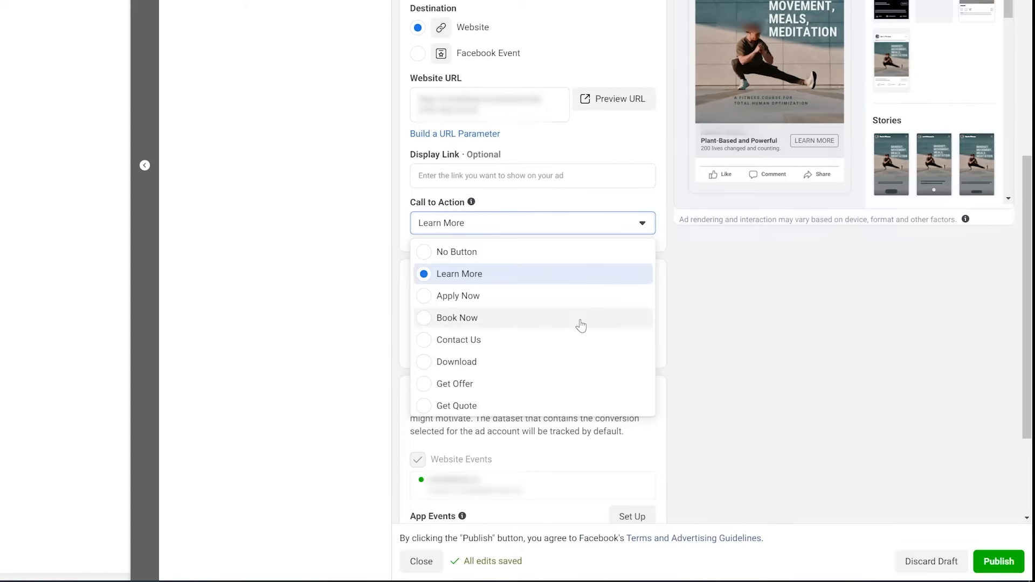
scroll(542, 374, down, 1)
scroll(542, 373, down, 3)
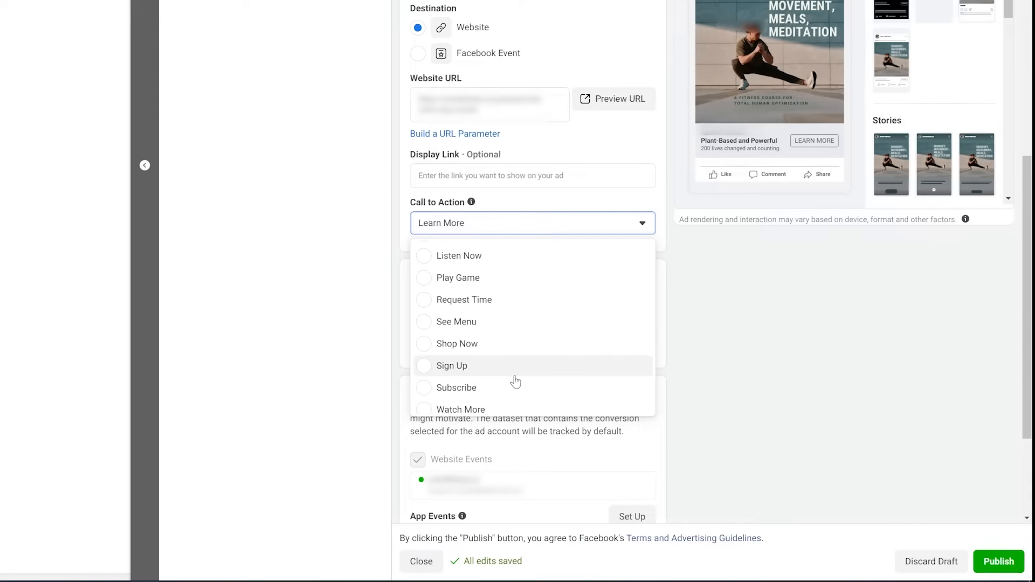
click(475, 349)
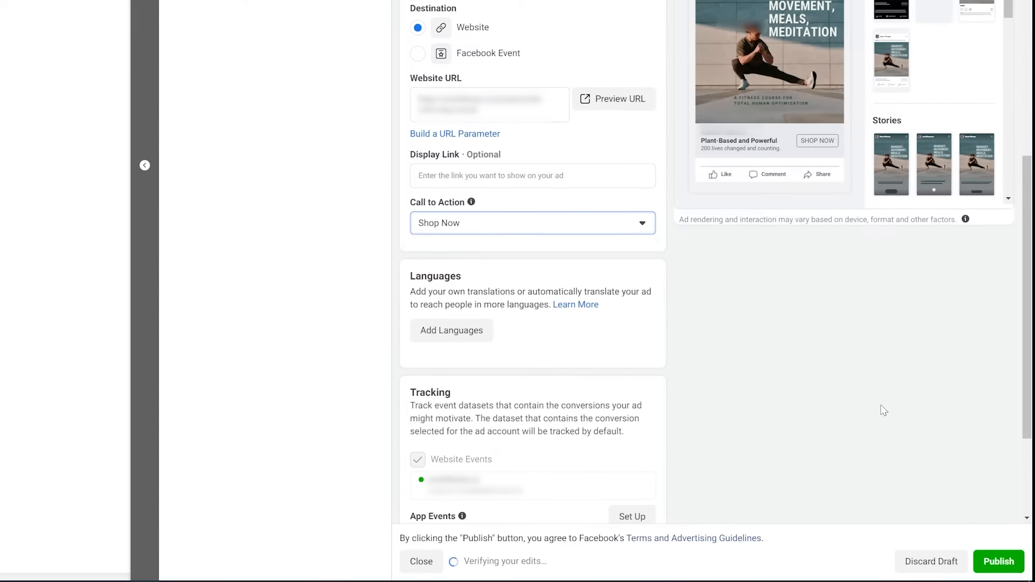
scroll(813, 406, up, 4)
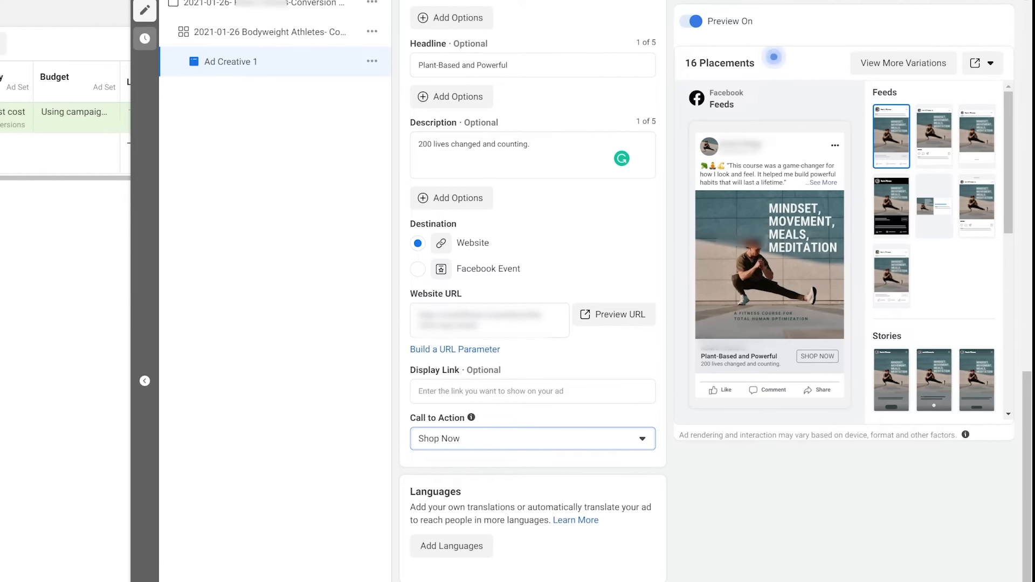
Preview the ad in Facebook Video Feeds, Instagram Explore, Marketplace and Facebook Feeds placements.
click(887, 218)
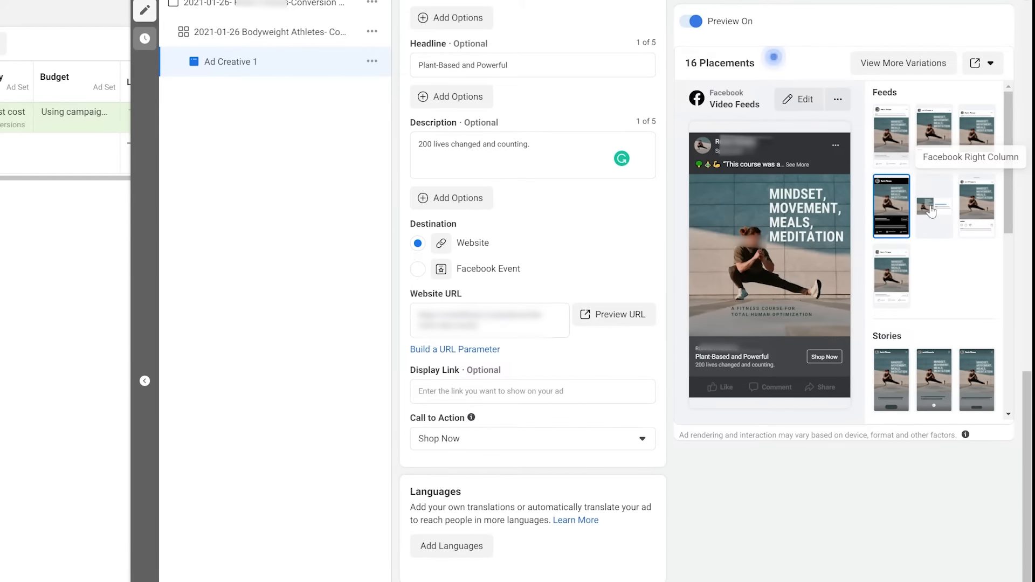
click(977, 208)
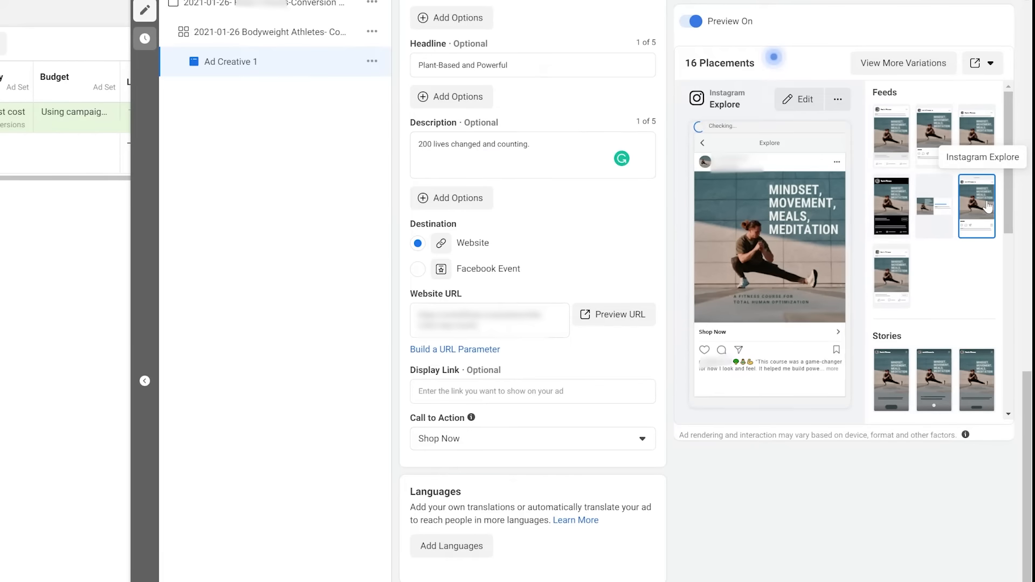
click(975, 125)
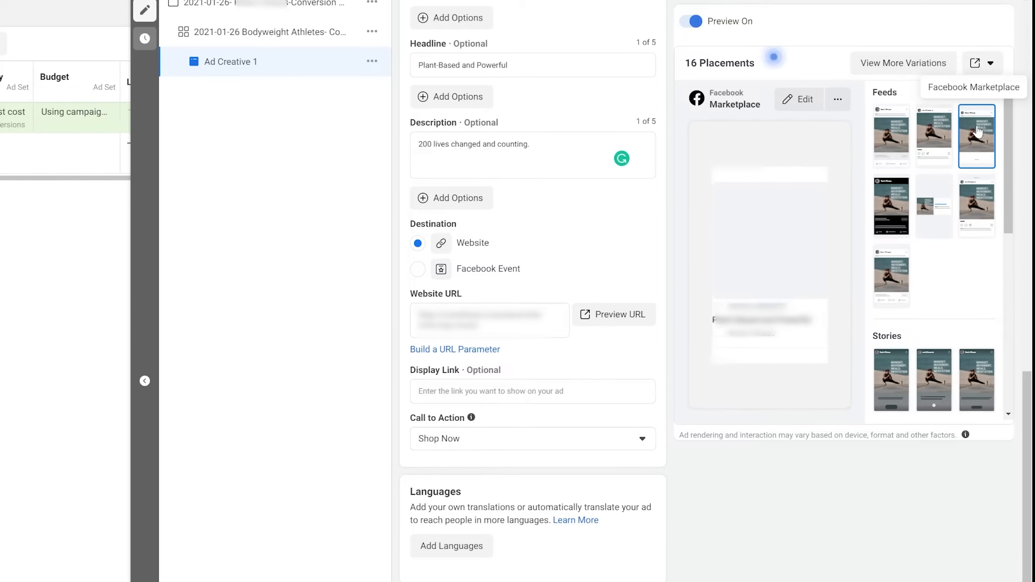
click(895, 141)
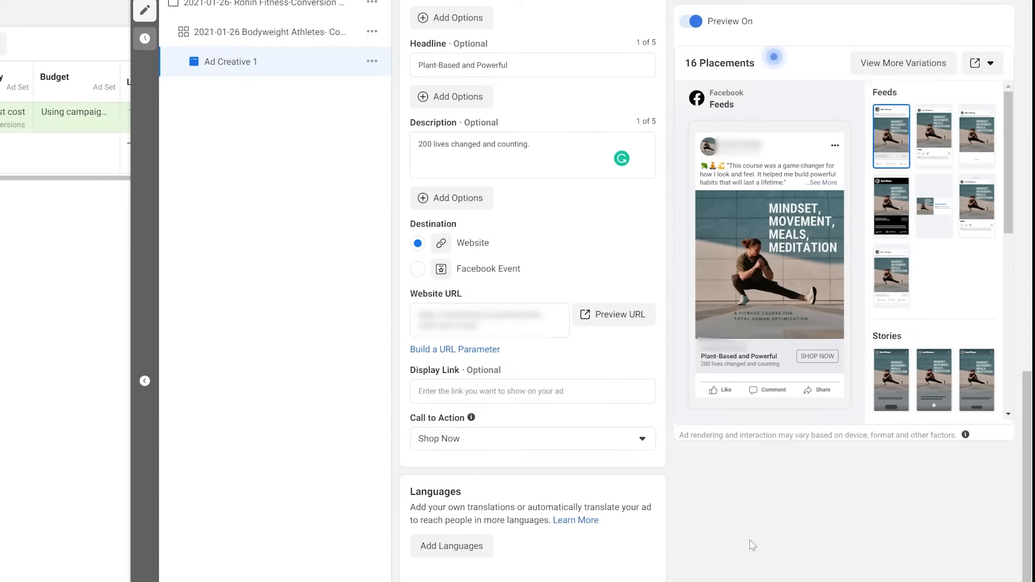
scroll(700, 556, down, 8)
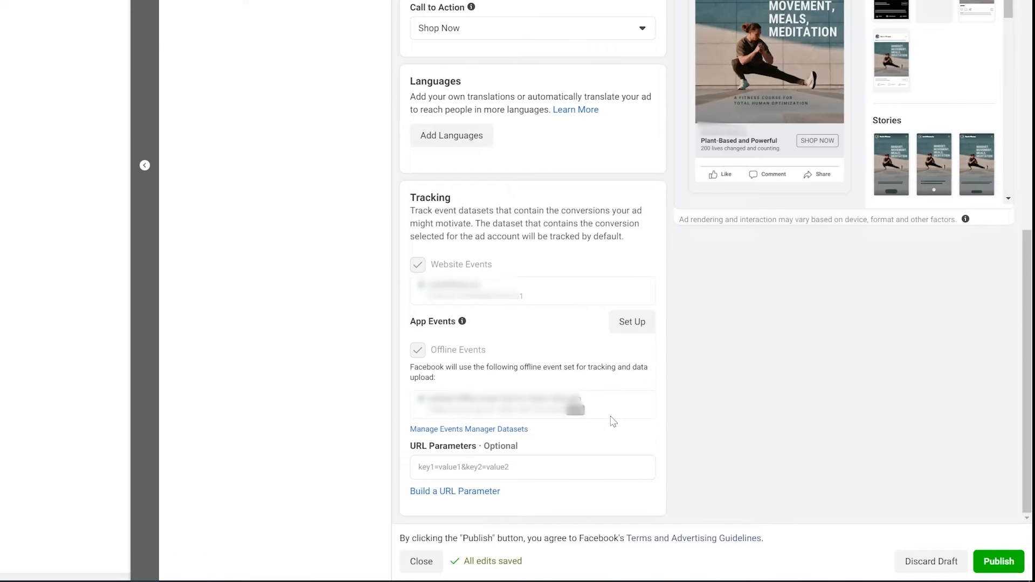
Apply UTM parameters: source Facebook, medium Advertising, campaign {{campaign.name}}, content {{ad.name}}.
click(470, 492)
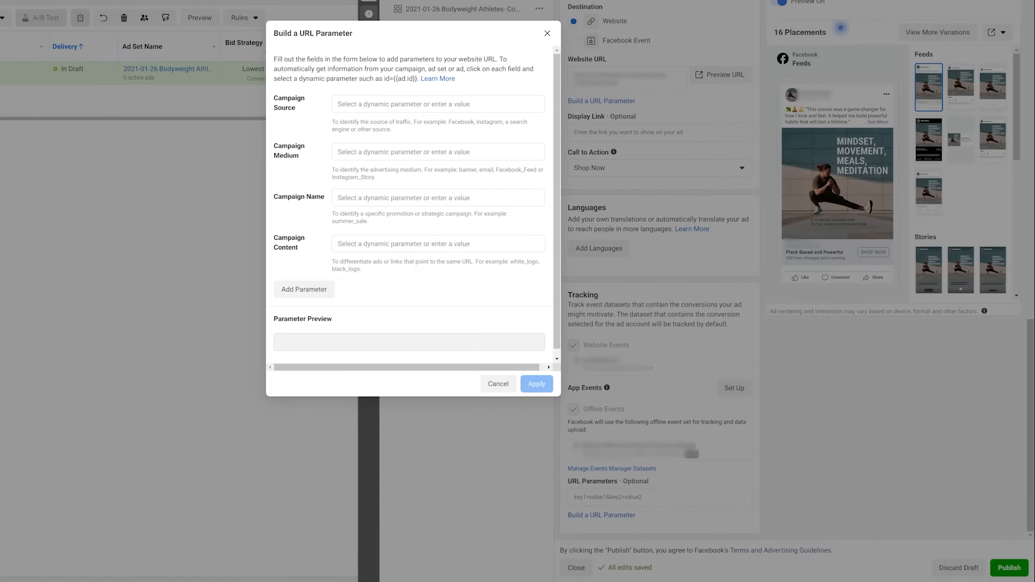
text(Facebook)
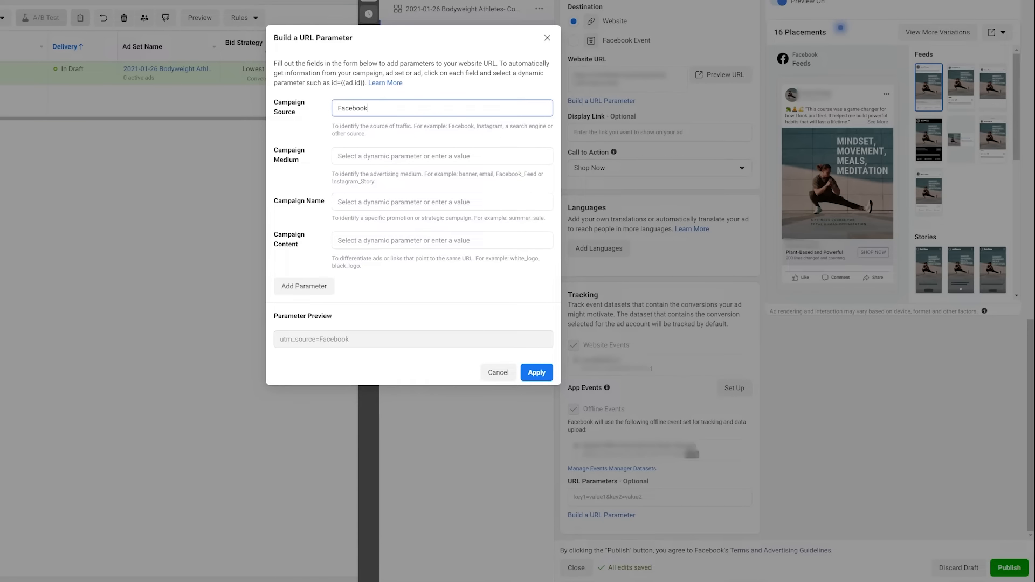
key(Tab)
text(Advertising)
key(Tab)
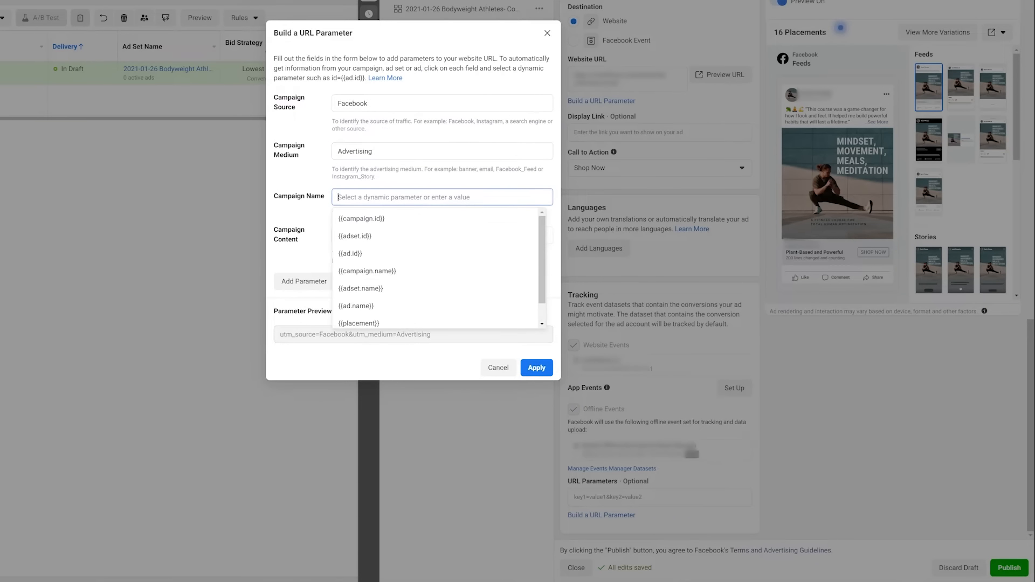
key(Down)
key(Down)
key(Down)
key(Down)
key(Return)
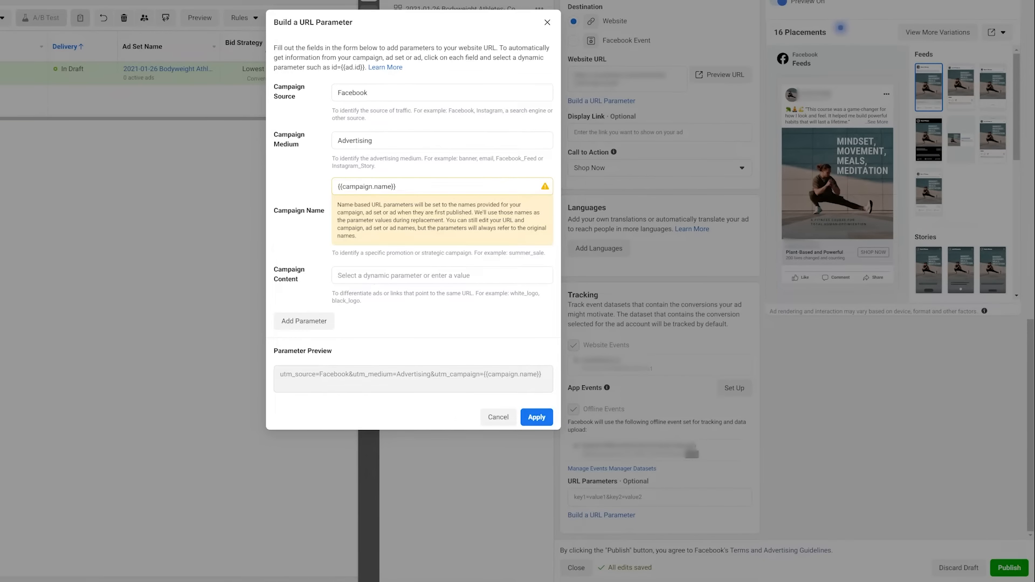
key(Tab)
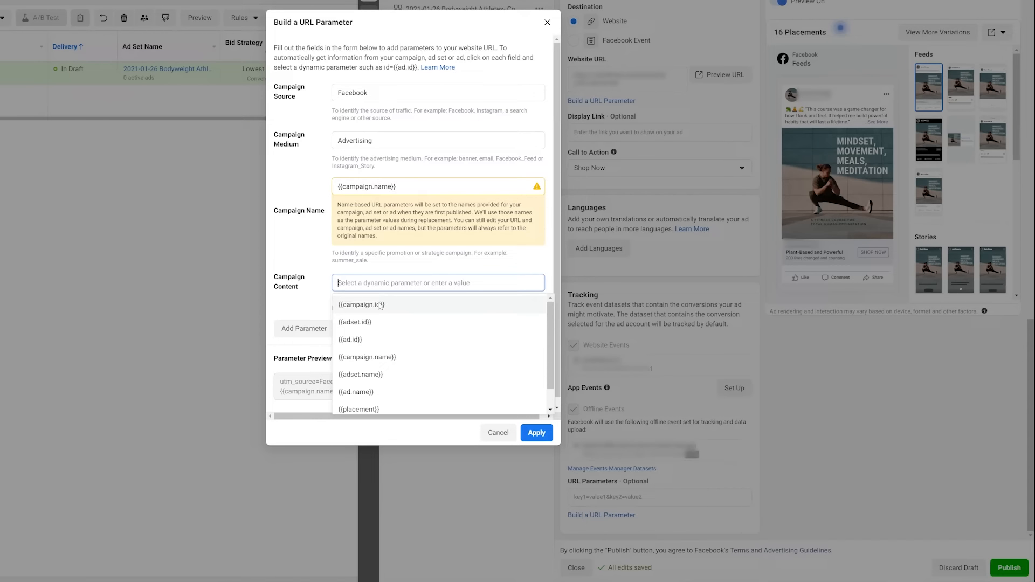
click(394, 392)
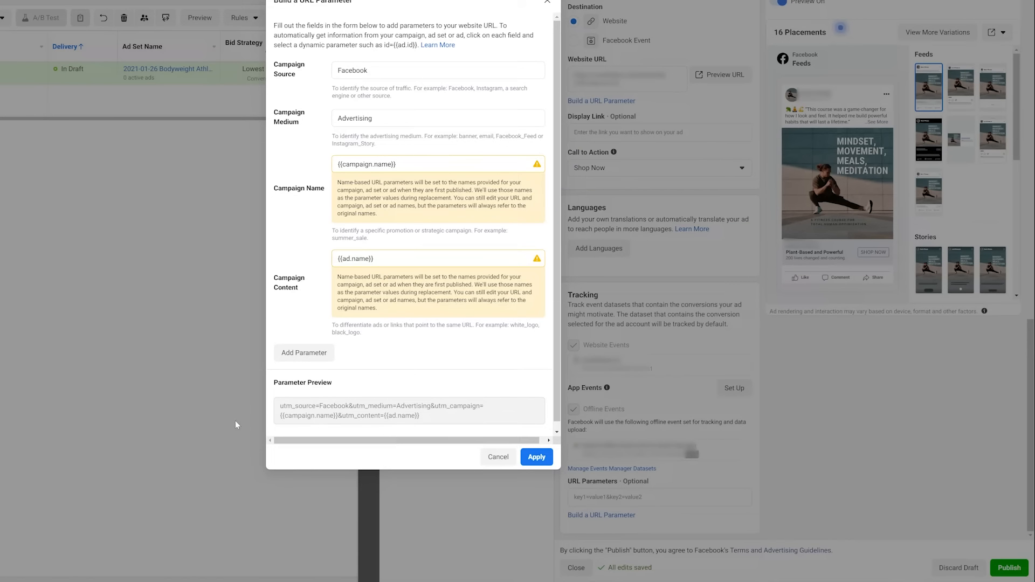
click(536, 457)
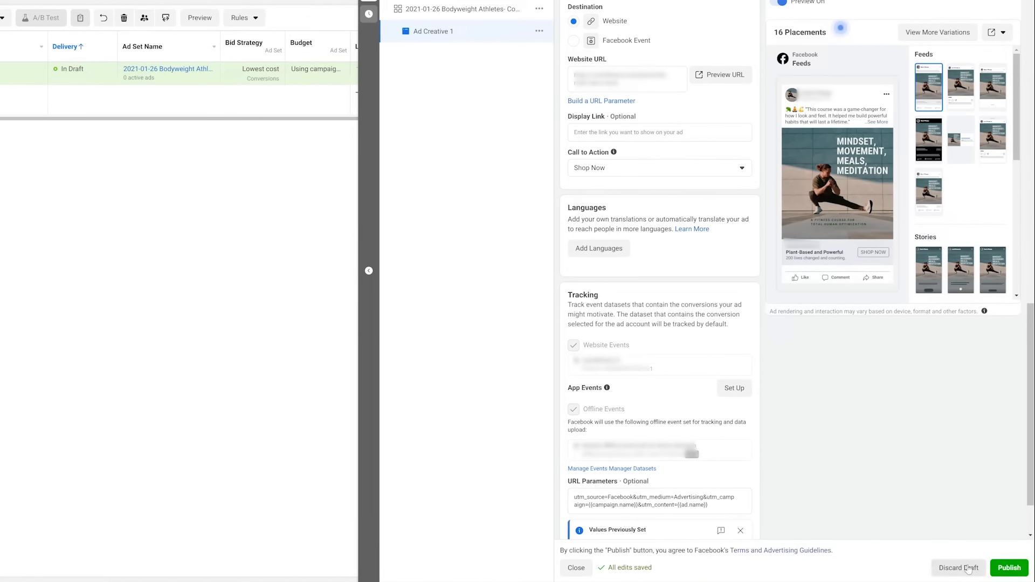
scroll(917, 474, down, 2)
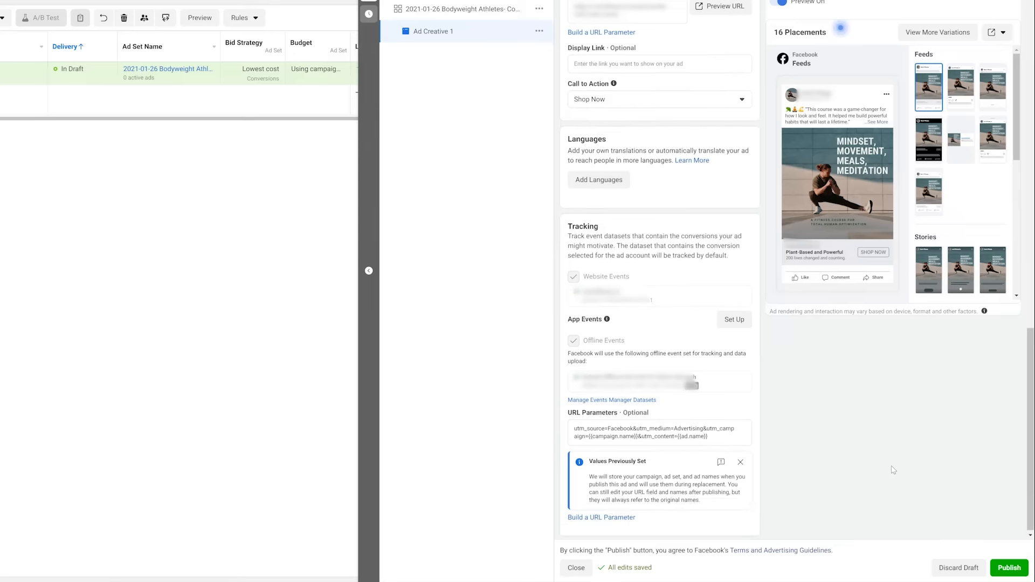
Publish Ad Creative 1, then create 'Ad Creative 2' in the existing campaign and ad set.
click(1009, 568)
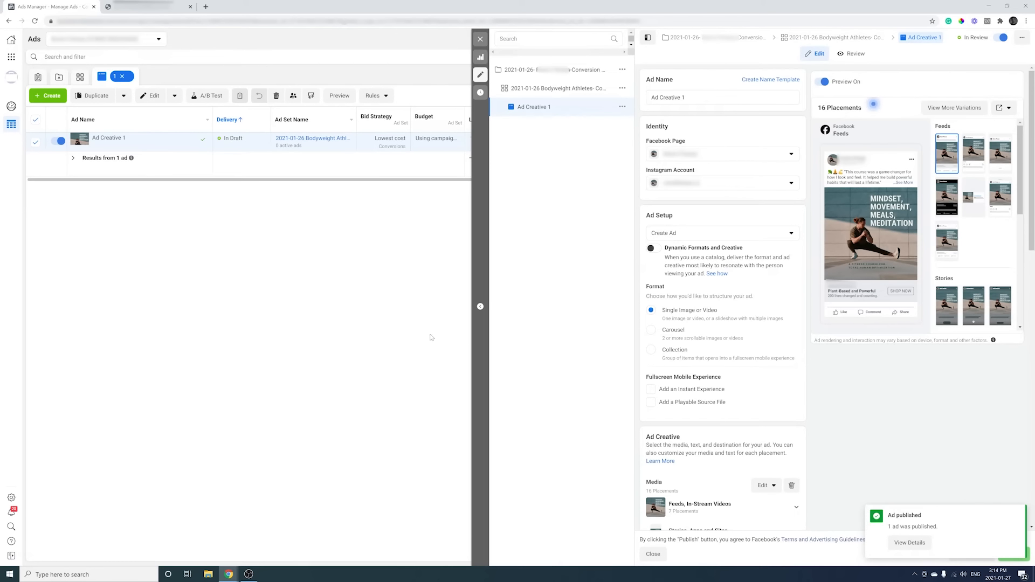
click(478, 40)
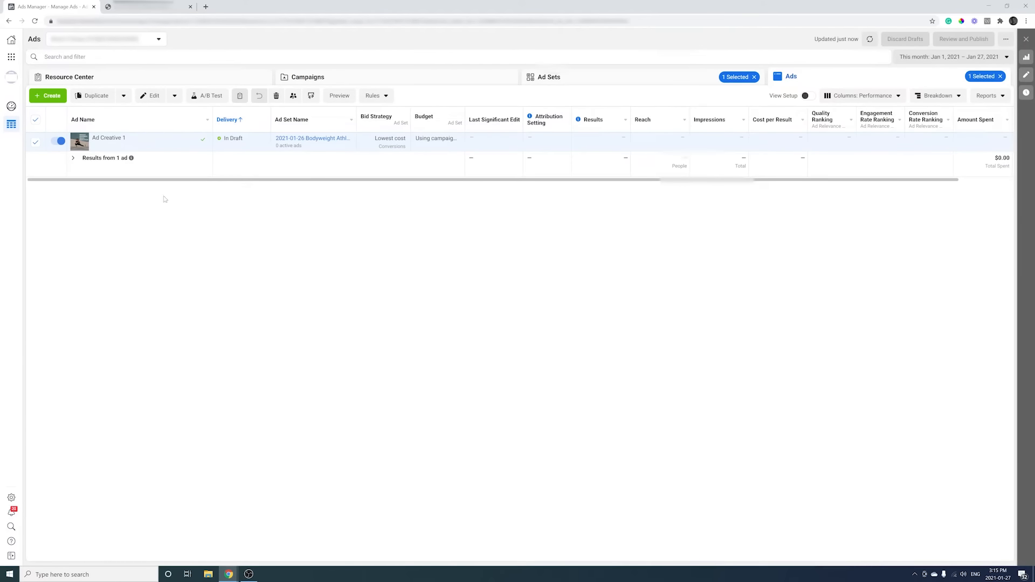
click(52, 97)
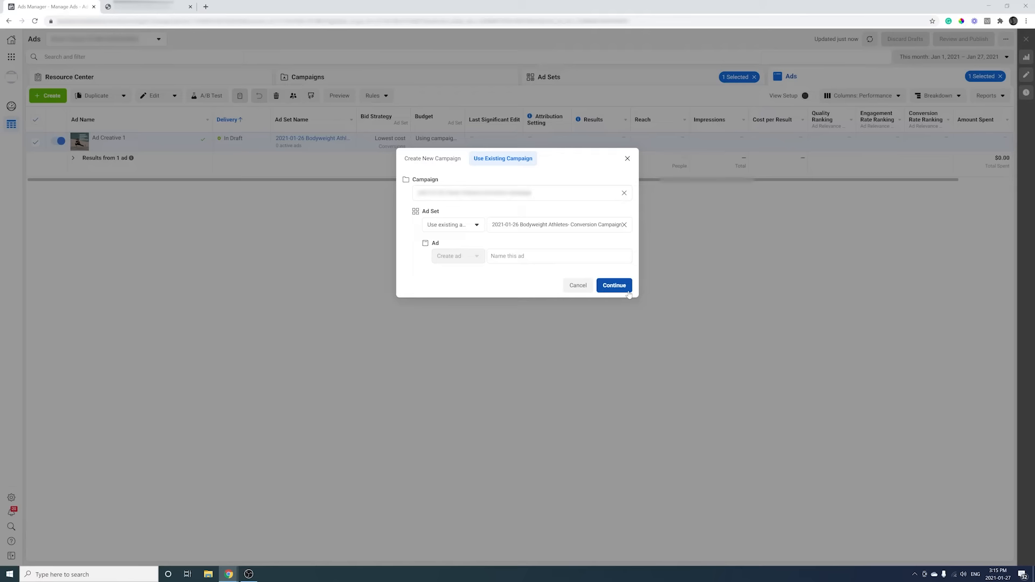
click(560, 256)
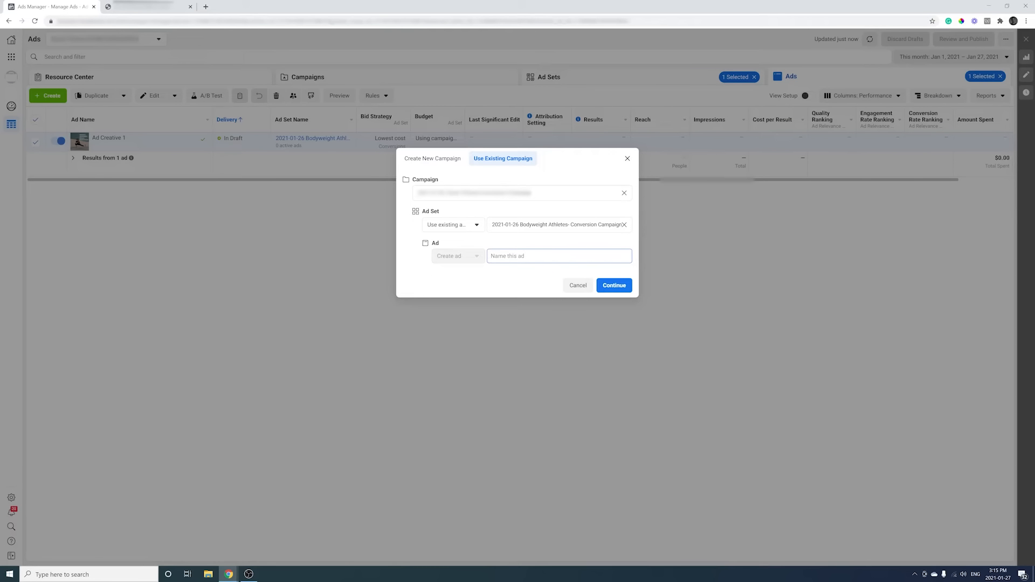
text(Ad Creative 2)
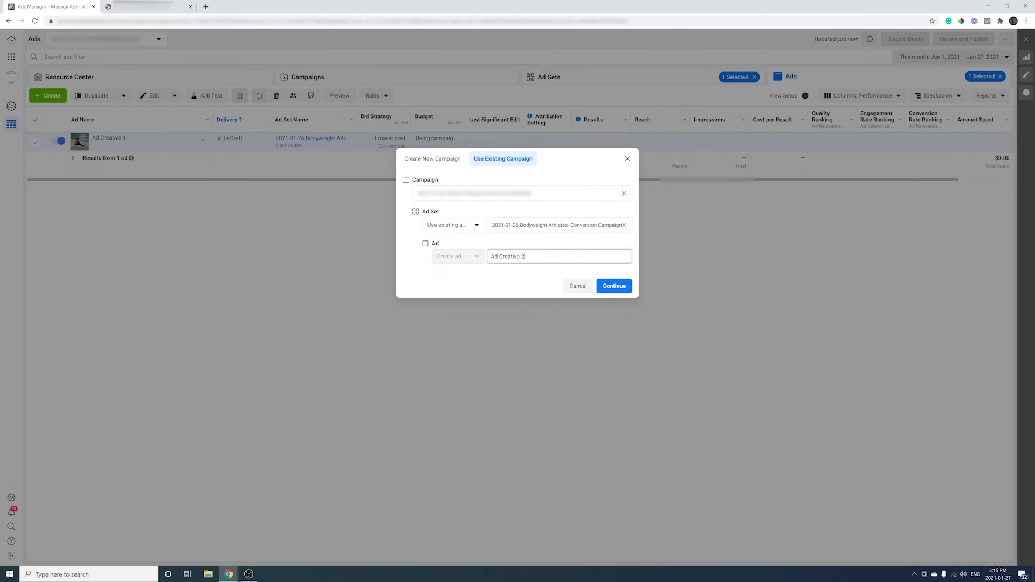
click(623, 287)
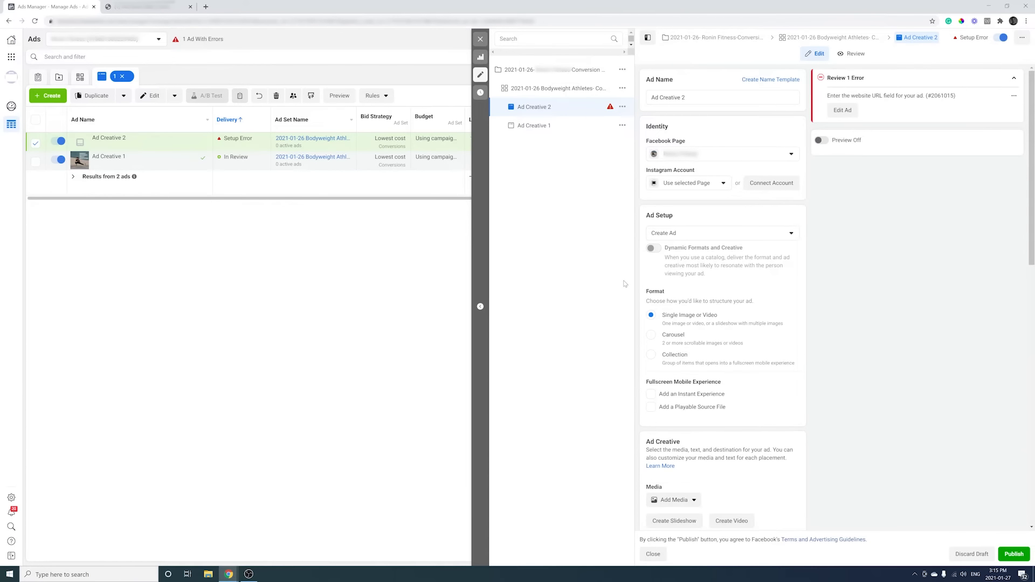
Choose the Instagram account and attach the account's first video to Ad Creative 2.
click(712, 188)
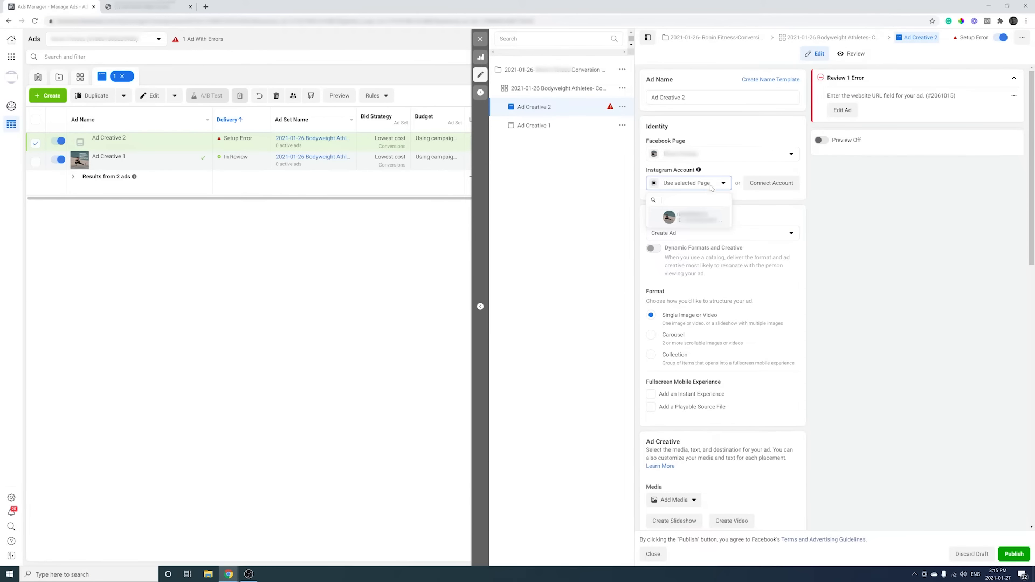
click(690, 217)
scroll(819, 250, down, 2)
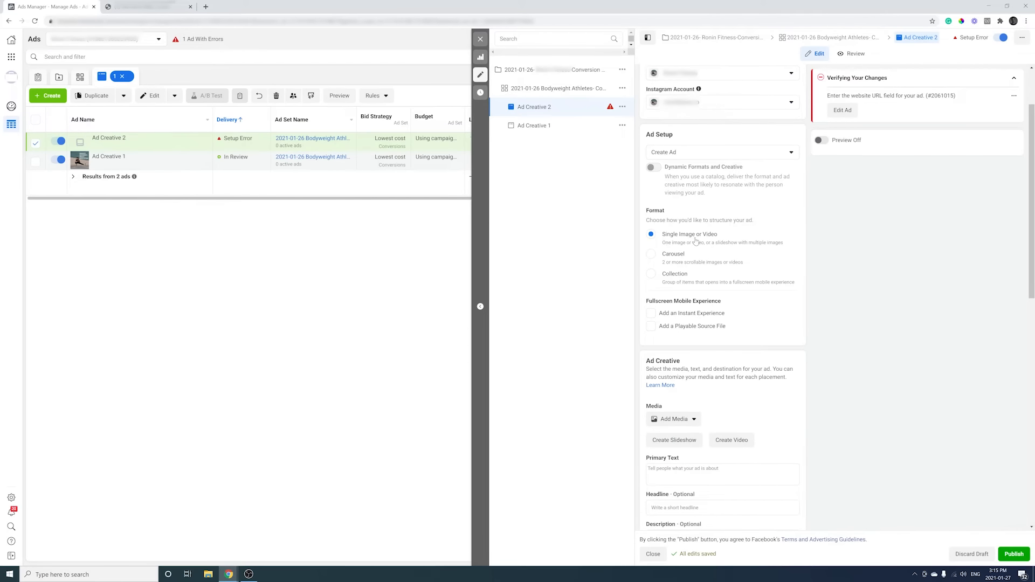
scroll(775, 273, down, 3)
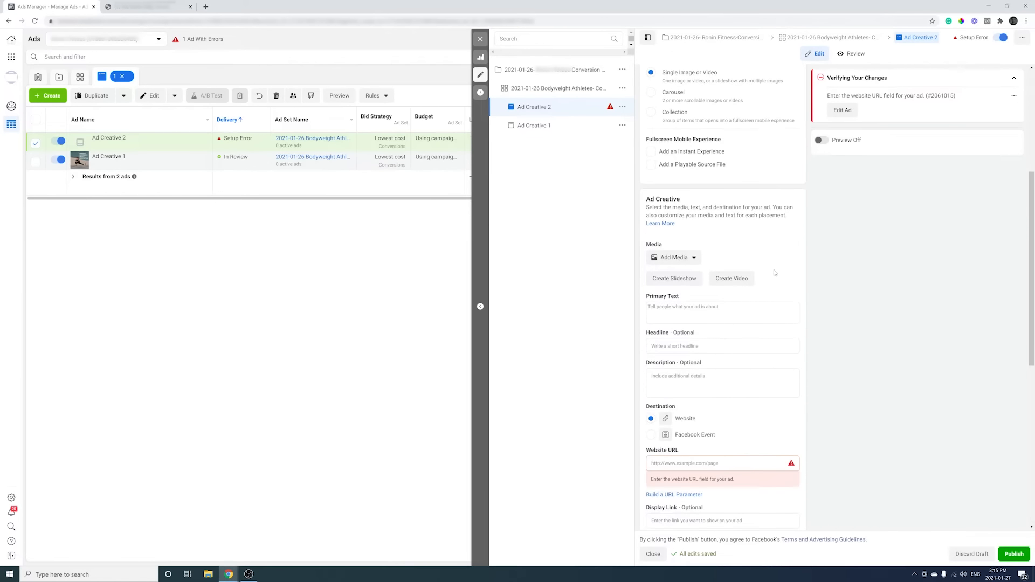
scroll(774, 273, down, 1)
click(689, 217)
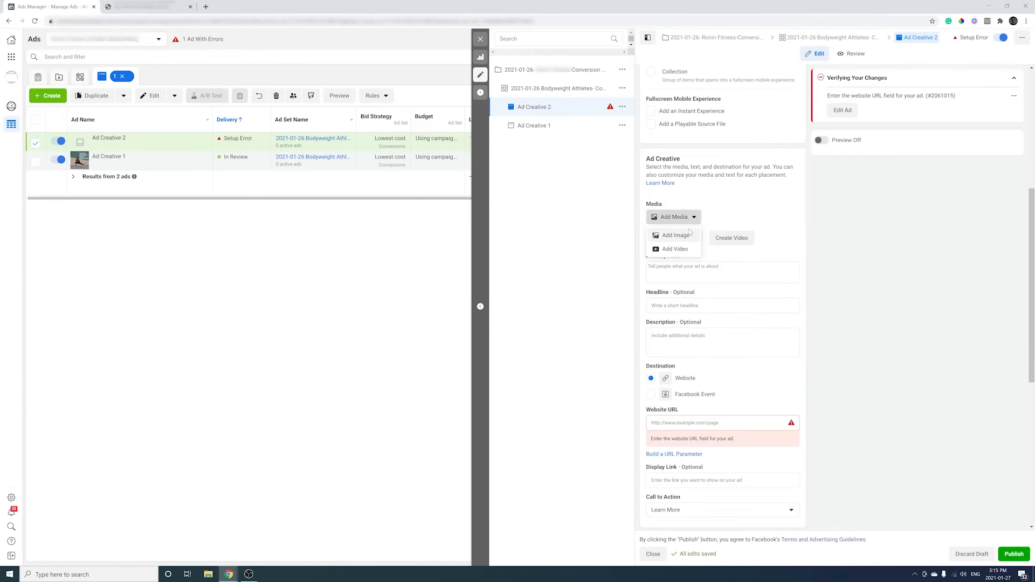
click(684, 245)
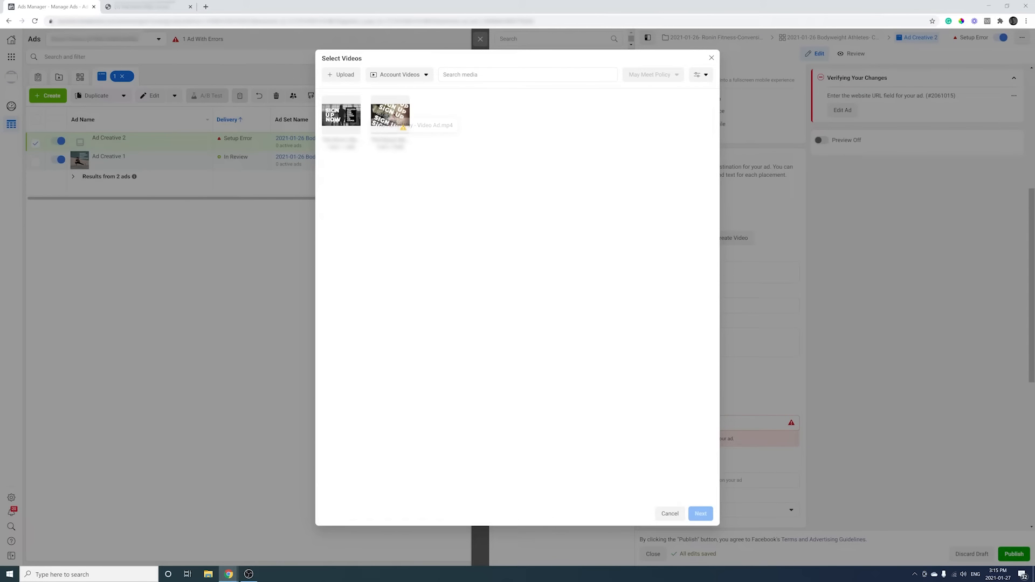
click(341, 114)
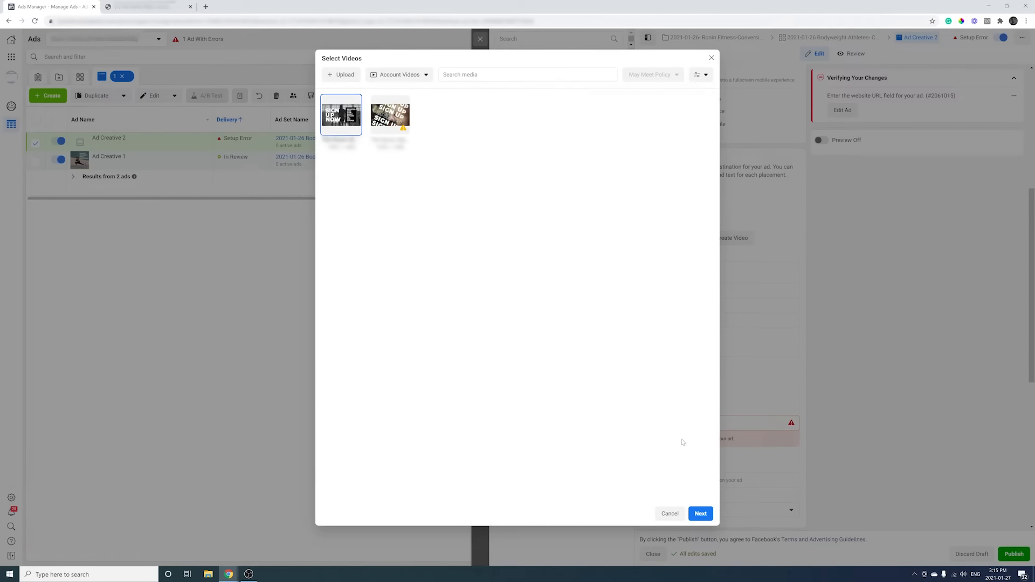
click(700, 513)
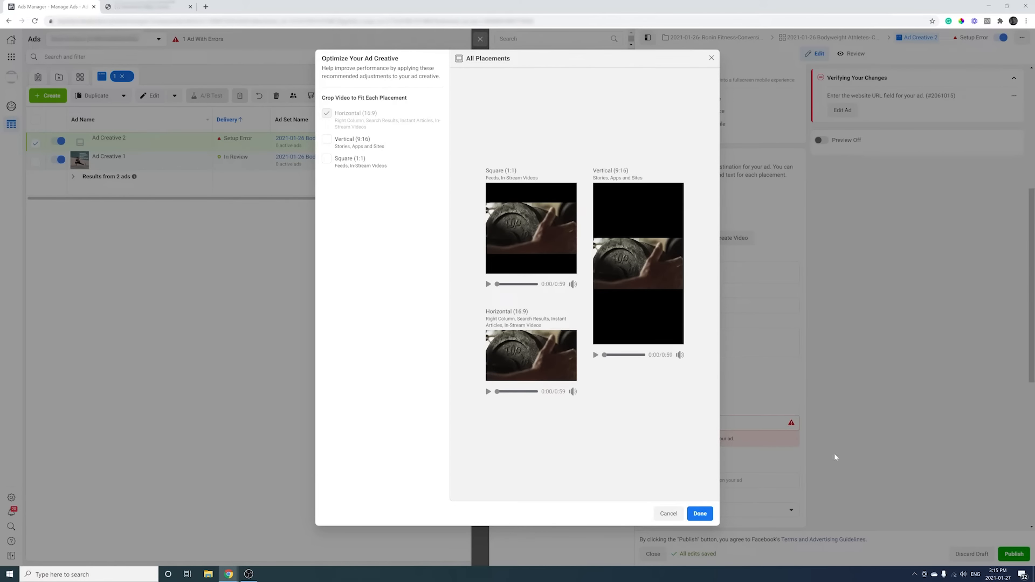
click(698, 513)
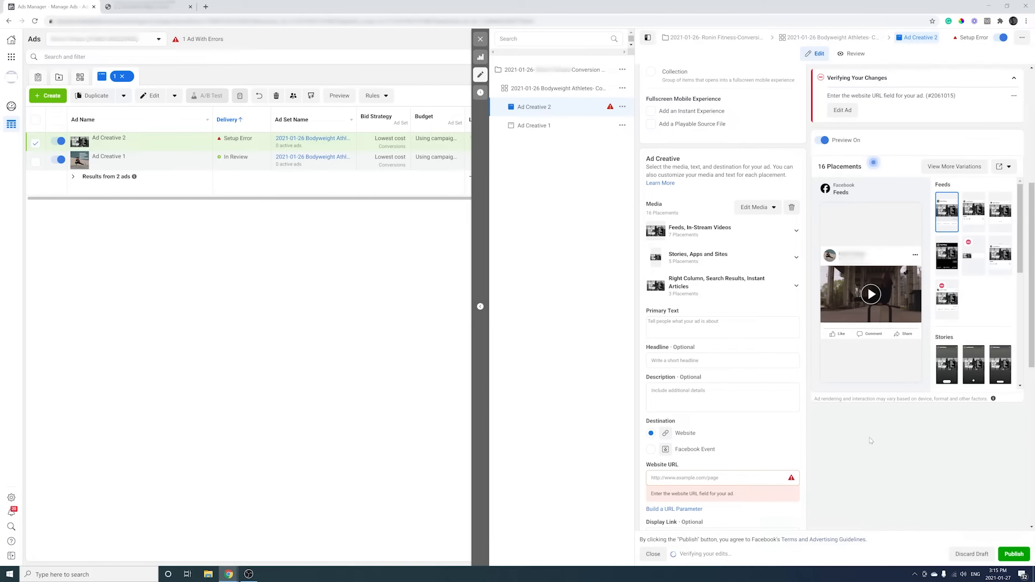
Fill in the suggested primary text and the headline 'Plant-Based and Powerful'.
click(713, 327)
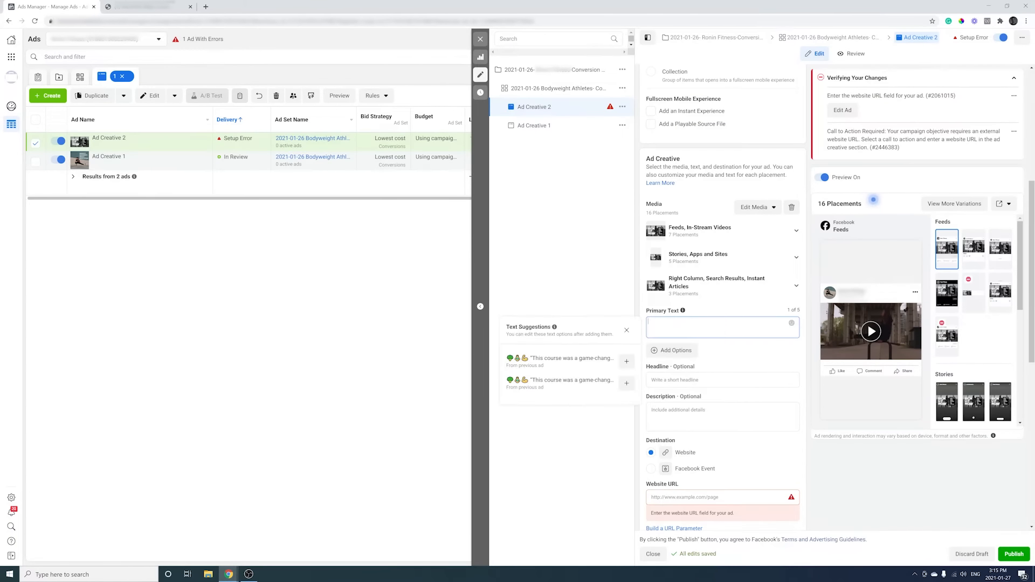
click(626, 361)
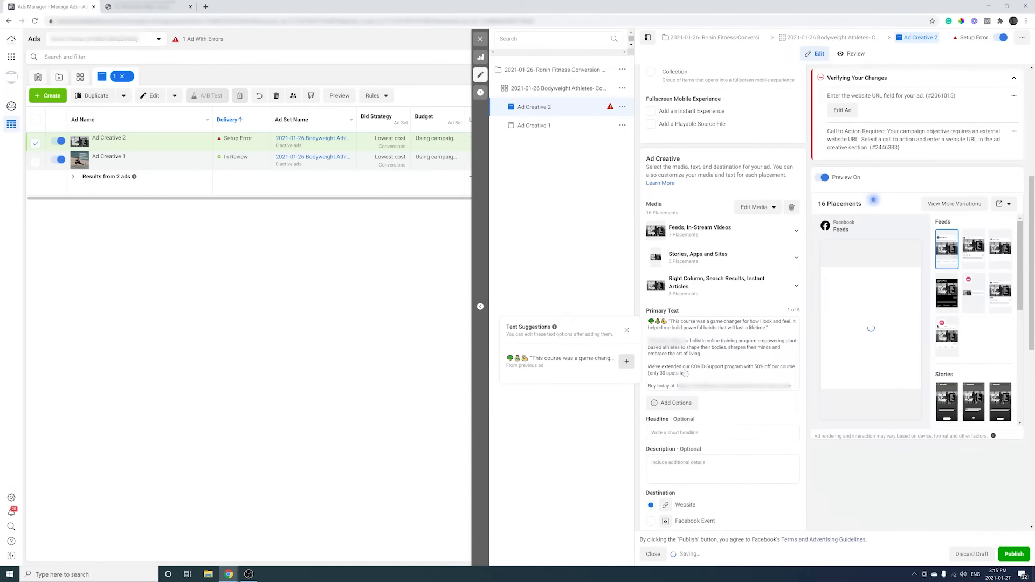
click(647, 433)
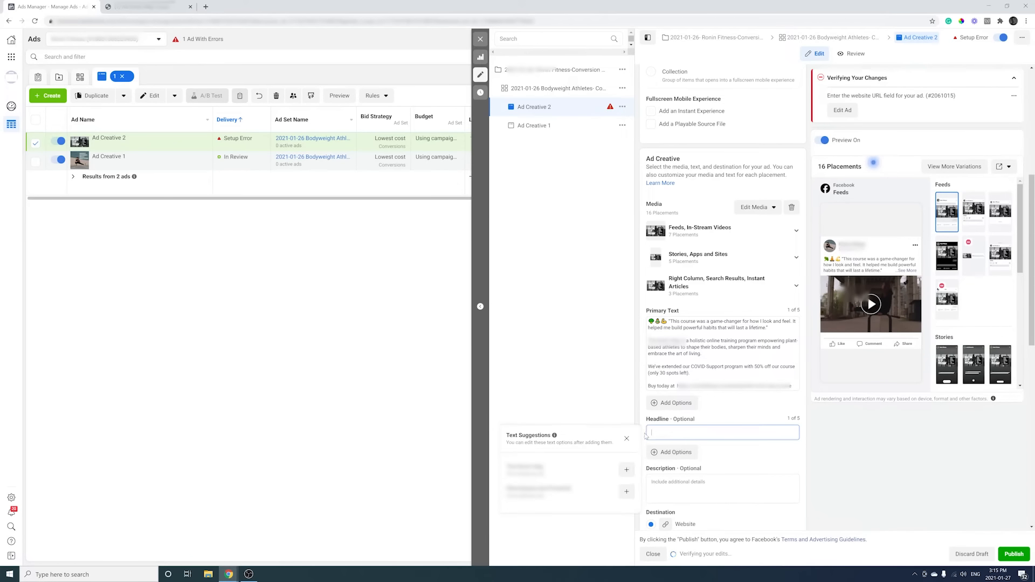
click(626, 491)
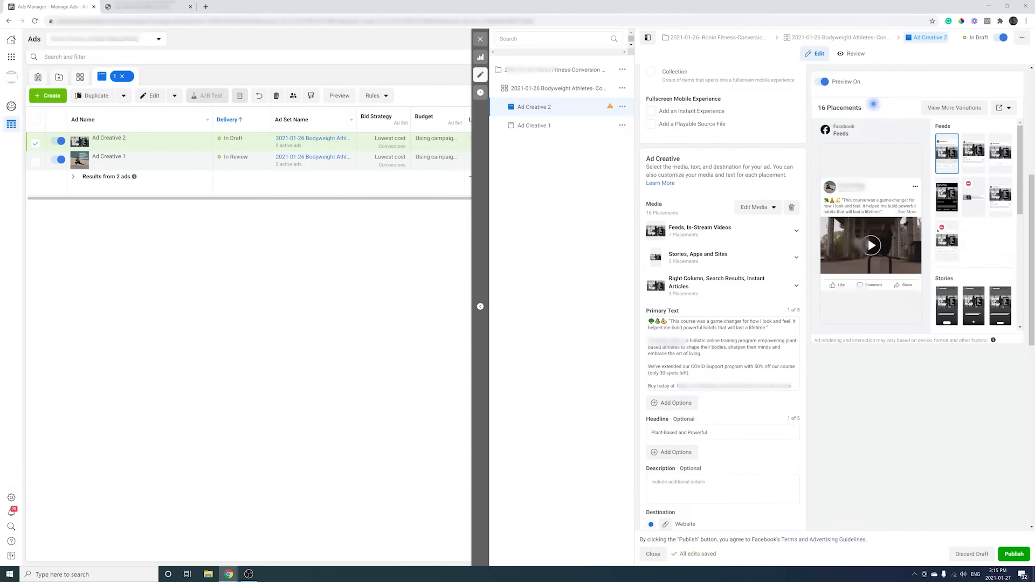
Add the suggested description '200 lives changed and counting.'.
click(752, 481)
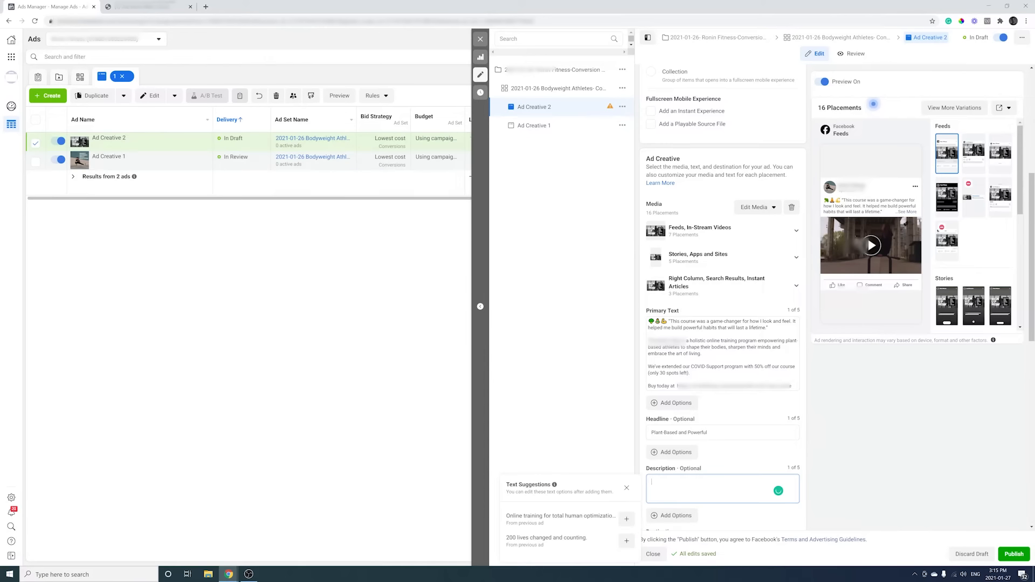
click(626, 540)
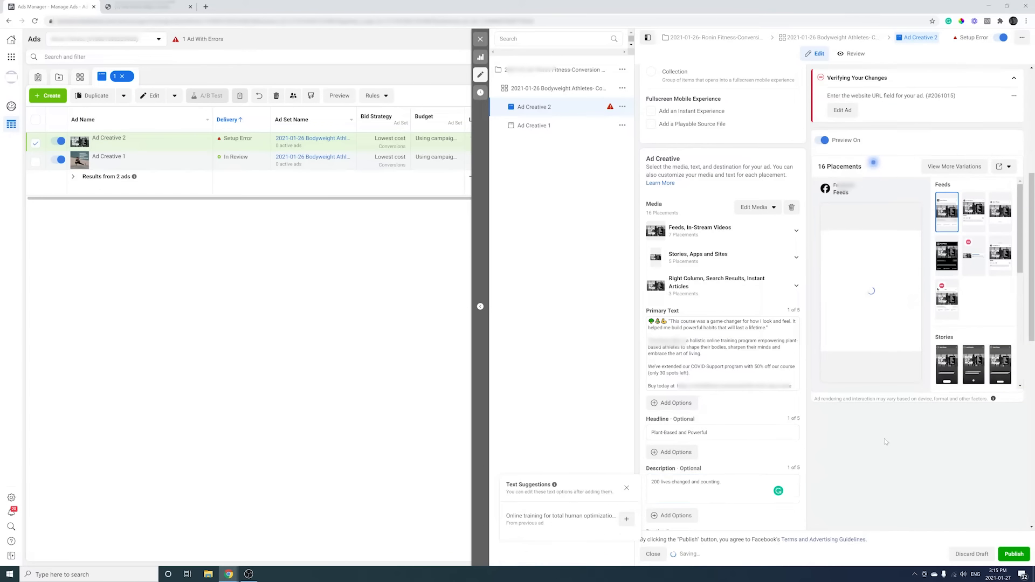
click(834, 451)
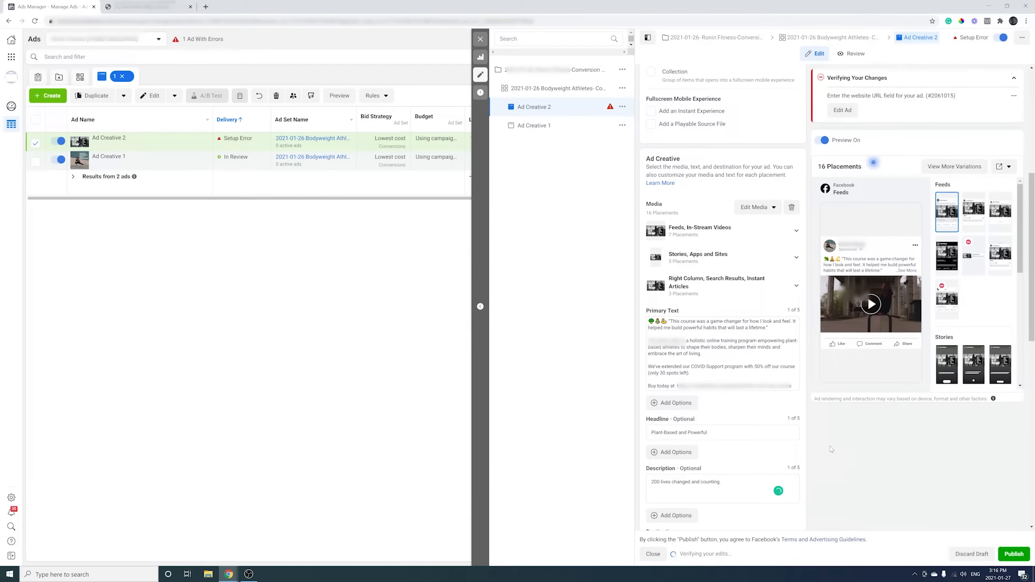
scroll(833, 426, down, 5)
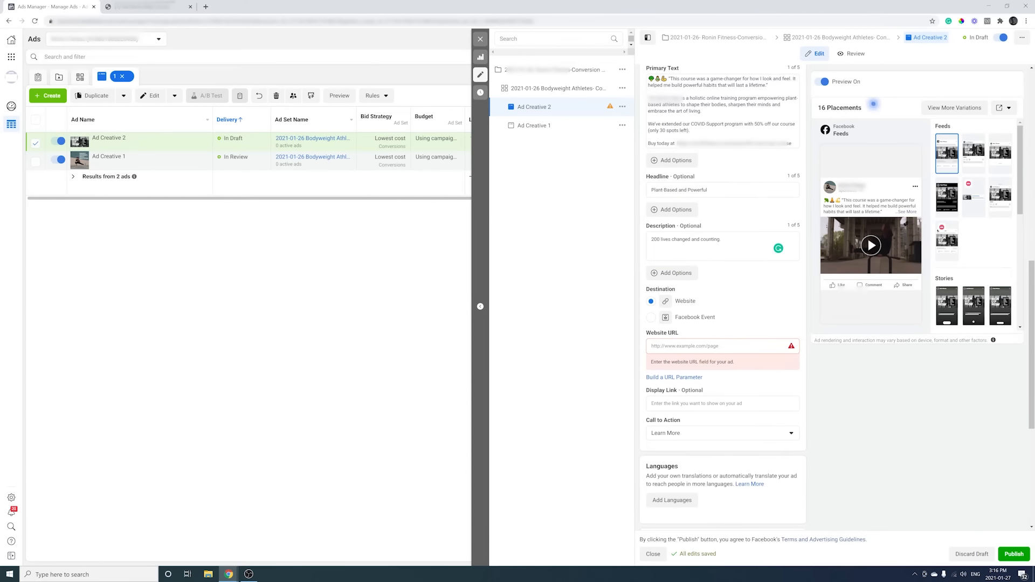
Copy the product link from the primary text into the Website URL and verify it.
click(791, 79)
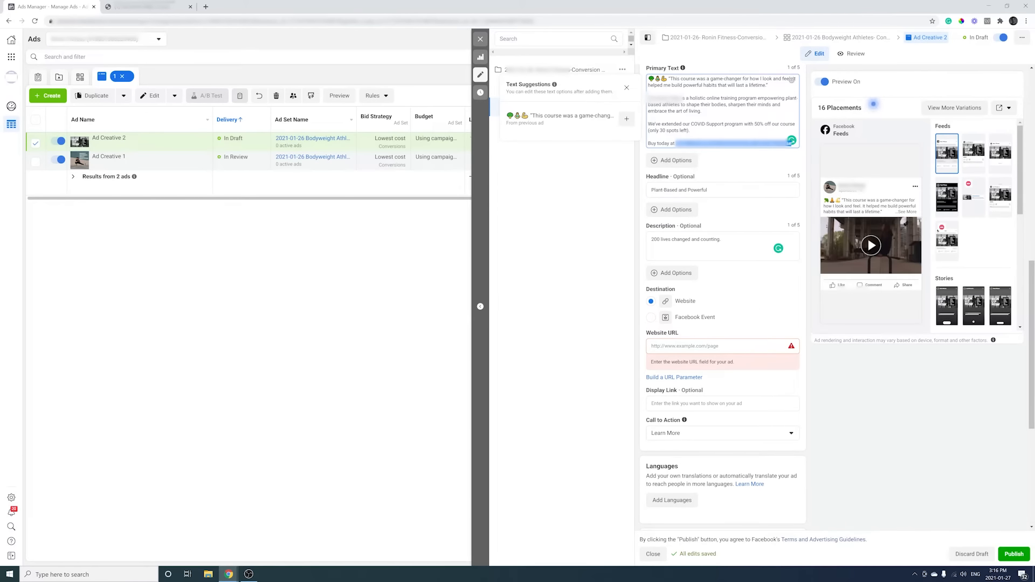
click(690, 351)
key(ctrl+v)
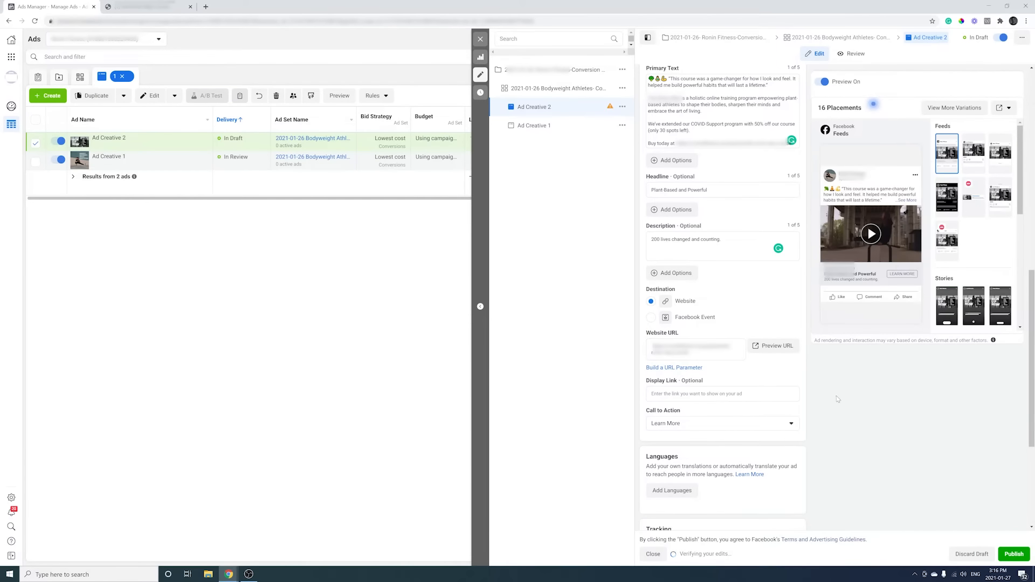
click(785, 351)
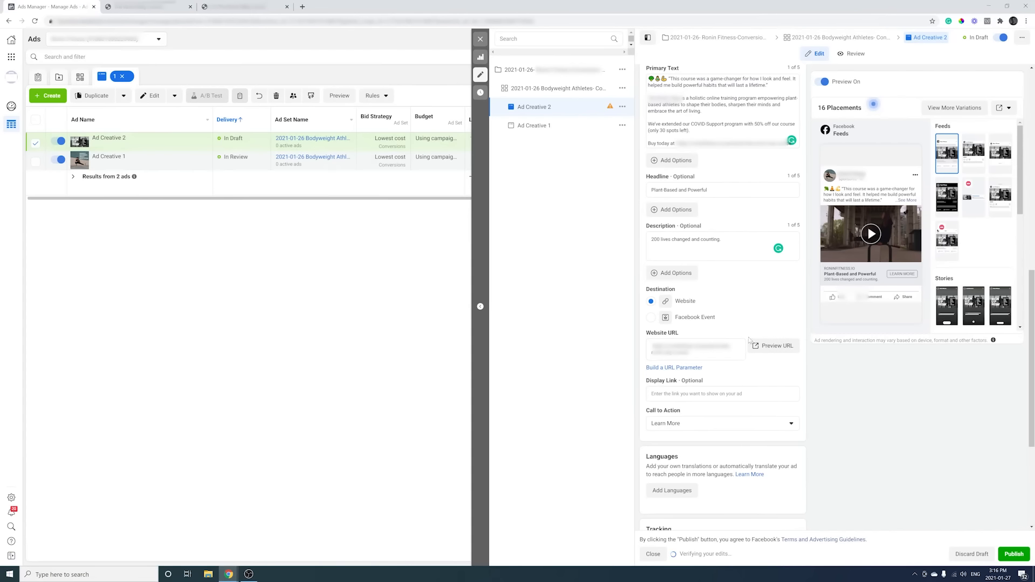
Set Ad Creative 2's call to action to Shop Now.
click(733, 425)
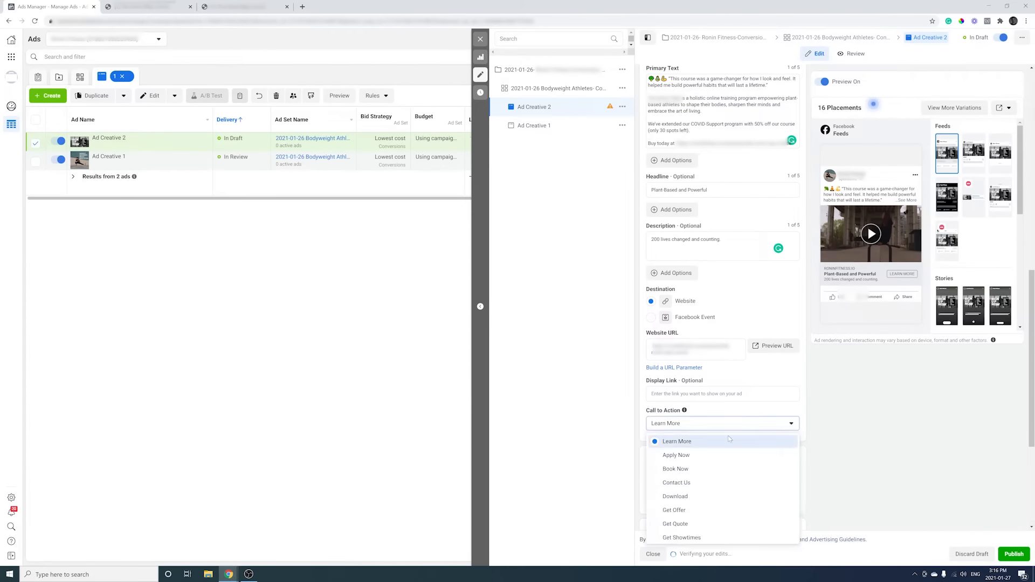
scroll(717, 487, down, 3)
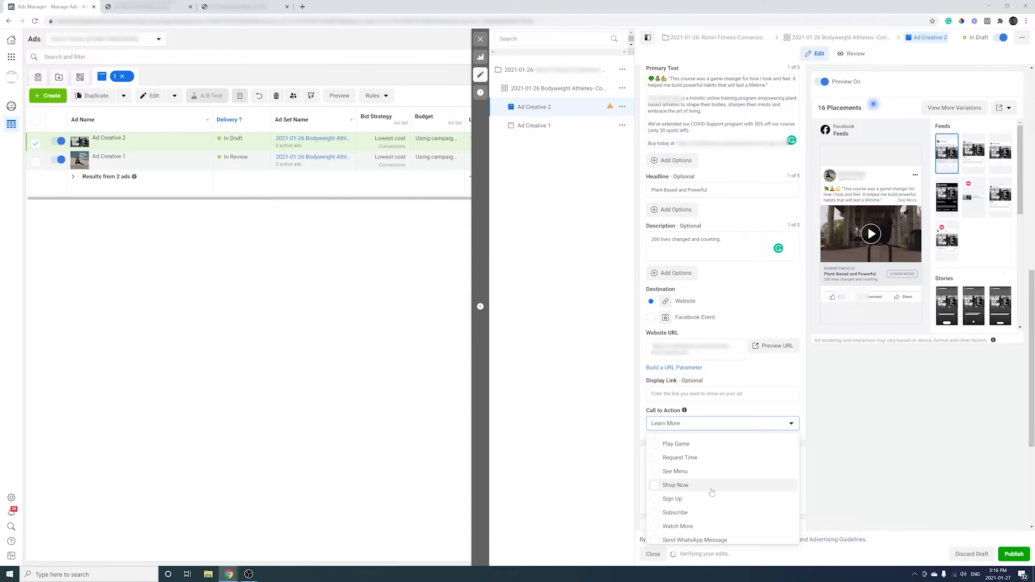
click(710, 488)
scroll(838, 421, down, 4)
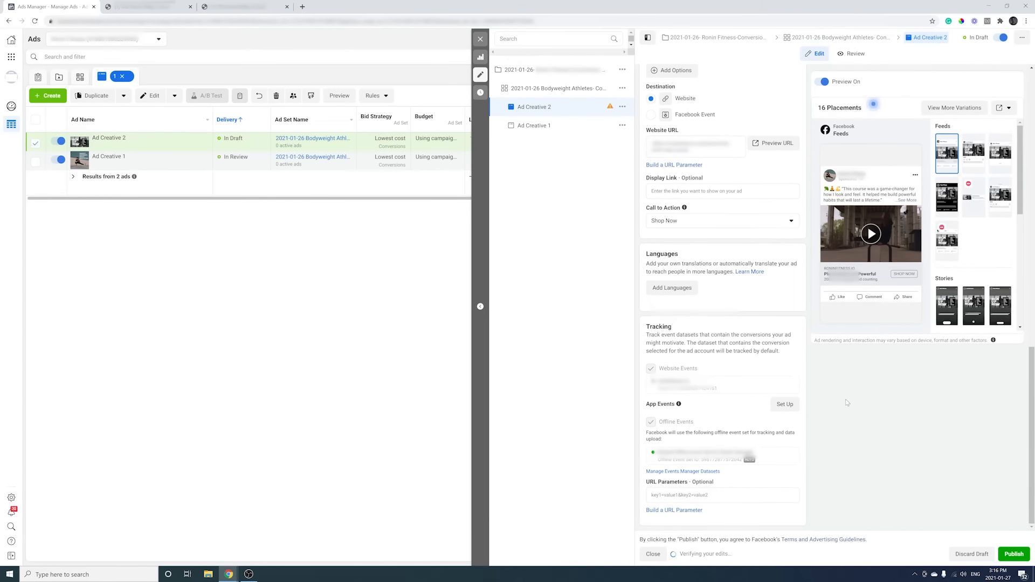
Apply UTM parameters: source Facebook, medium Advertising, campaign {{campaign.name}}, content {{ad.name}}.
click(684, 510)
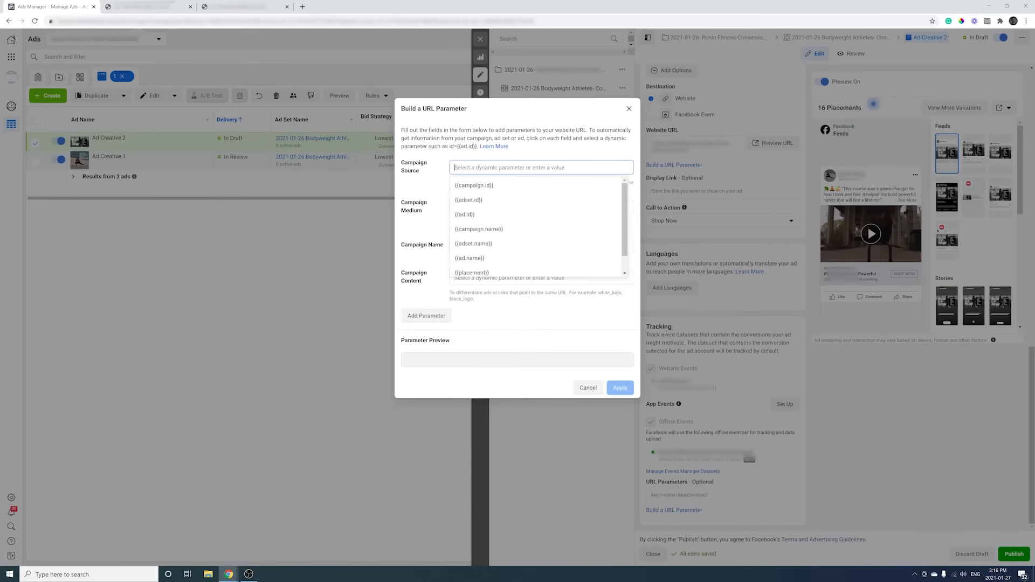
text(Facebook)
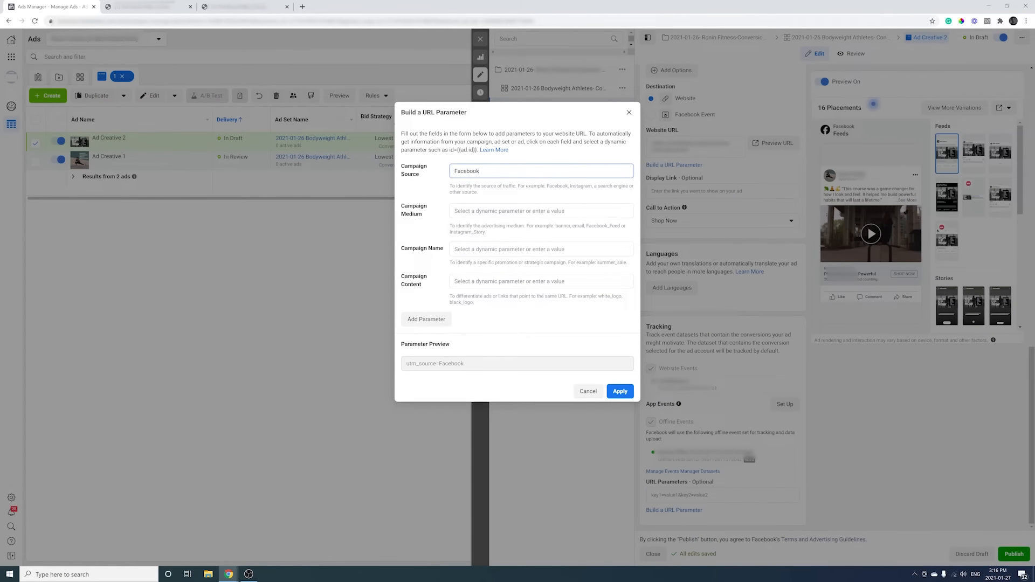
key(Tab)
text(Advertising)
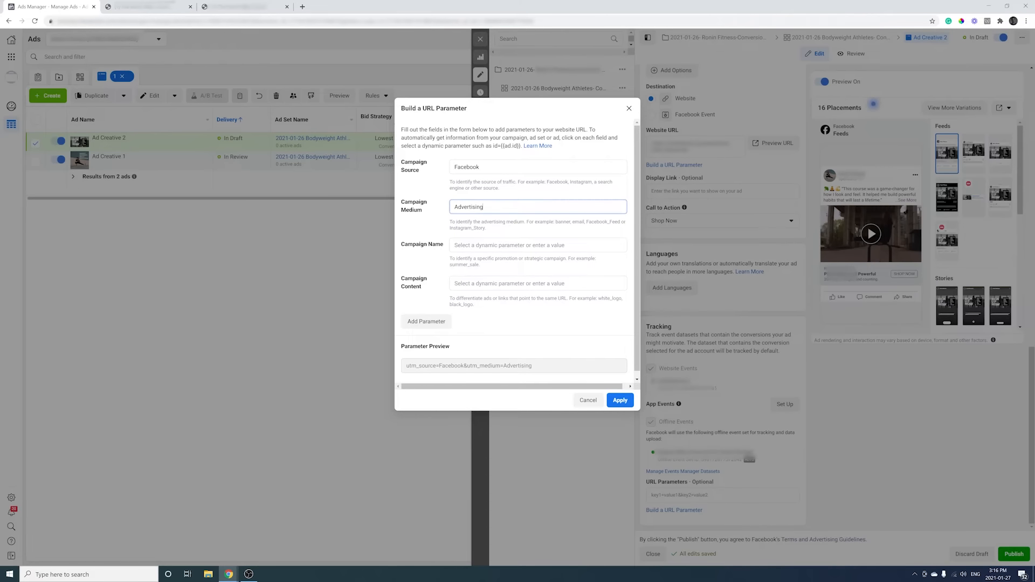
key(Tab)
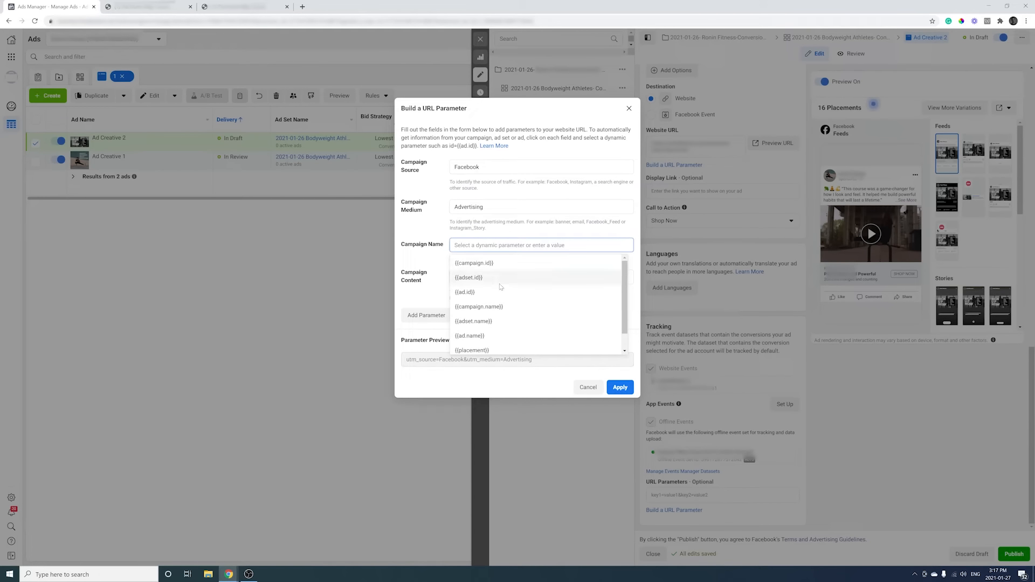
click(478, 306)
key(Tab)
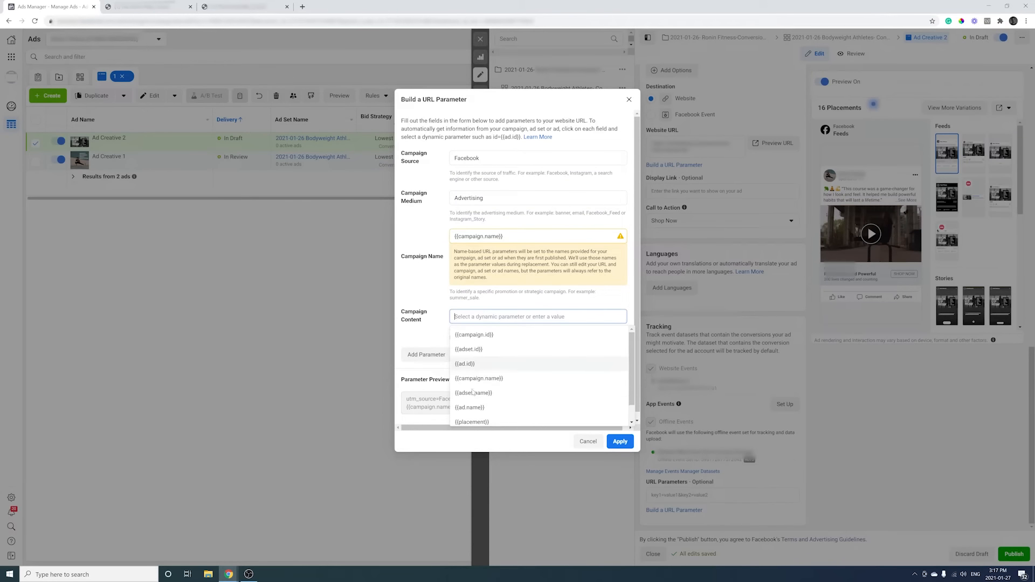
click(465, 408)
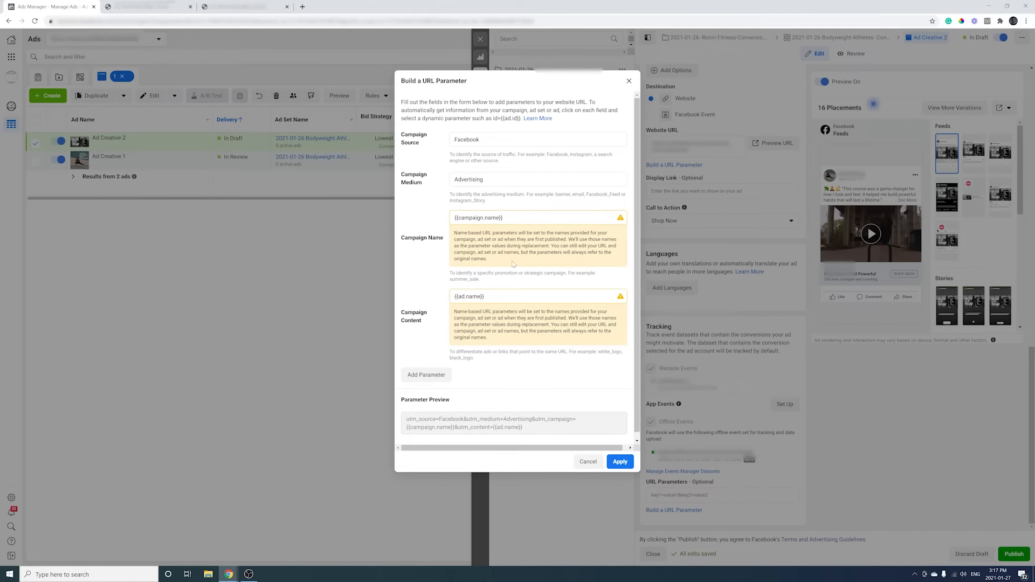
click(619, 462)
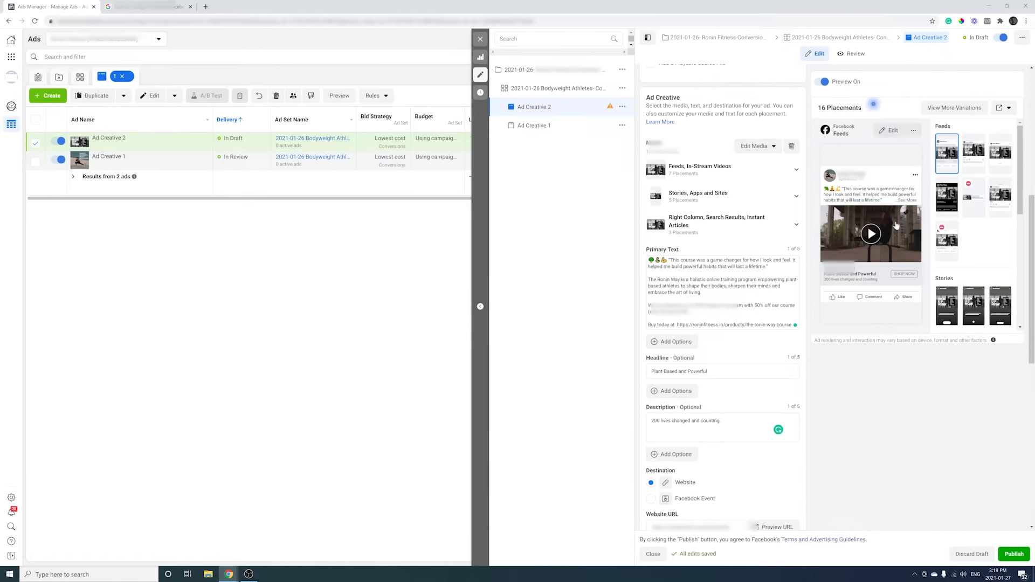
Switch the video's thumbnail to manual and try the gym, hands and cyclists frames.
click(757, 146)
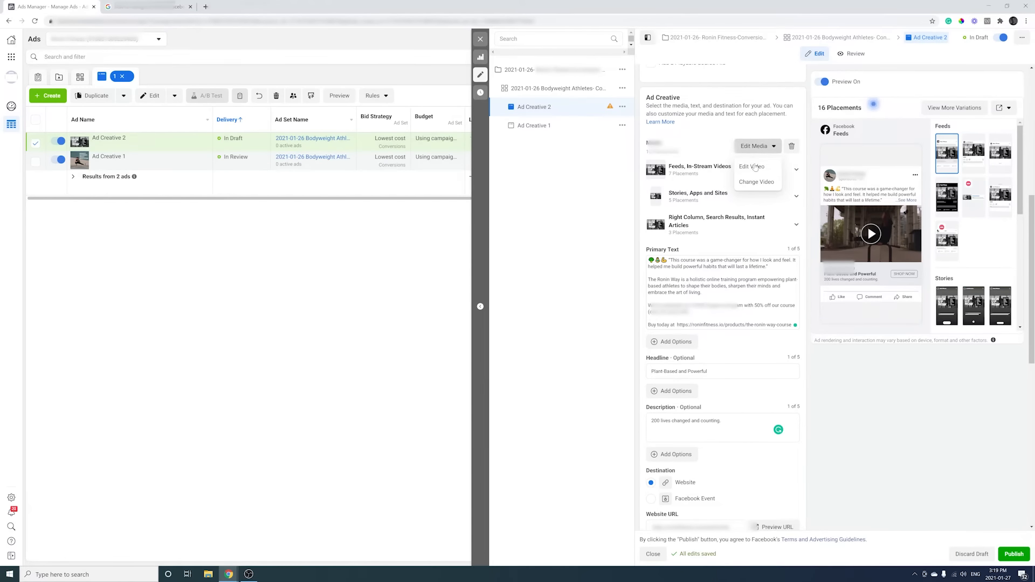
click(755, 168)
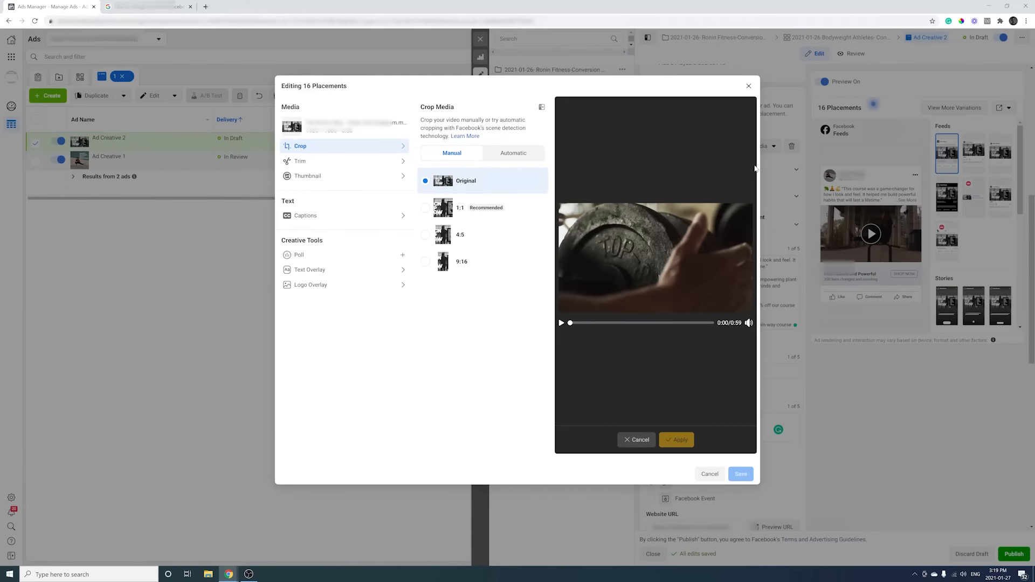
click(371, 177)
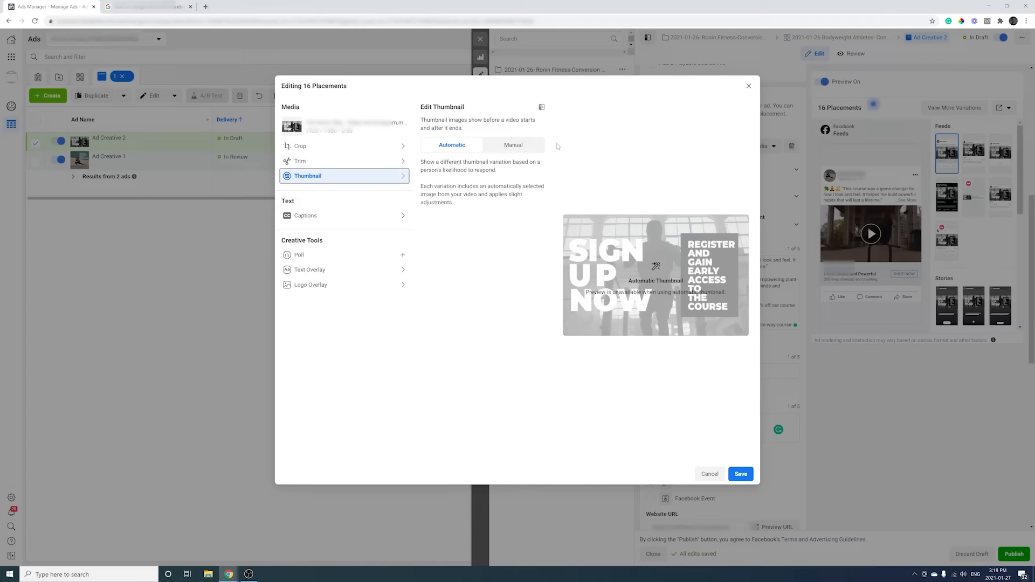
click(528, 150)
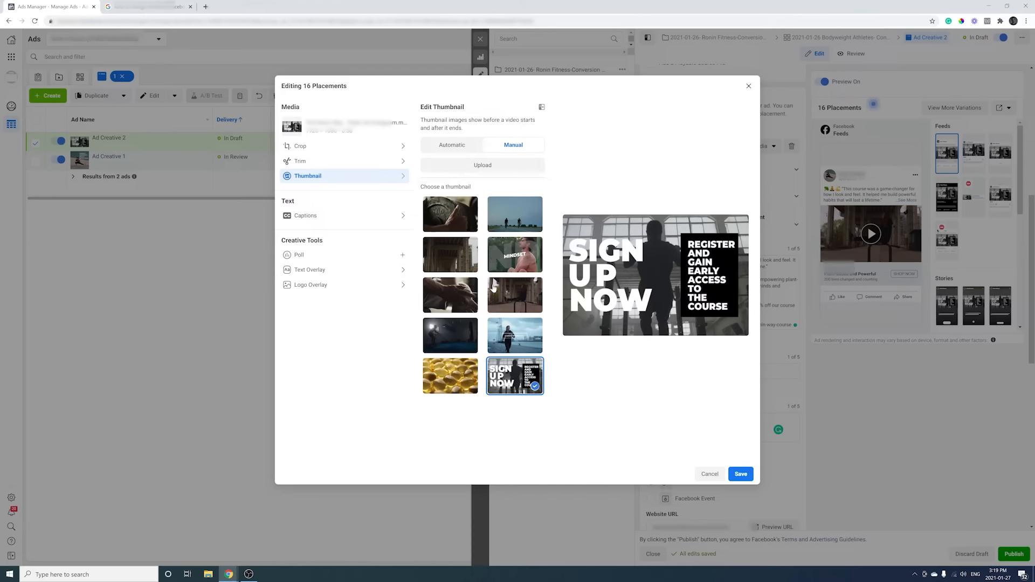
click(457, 342)
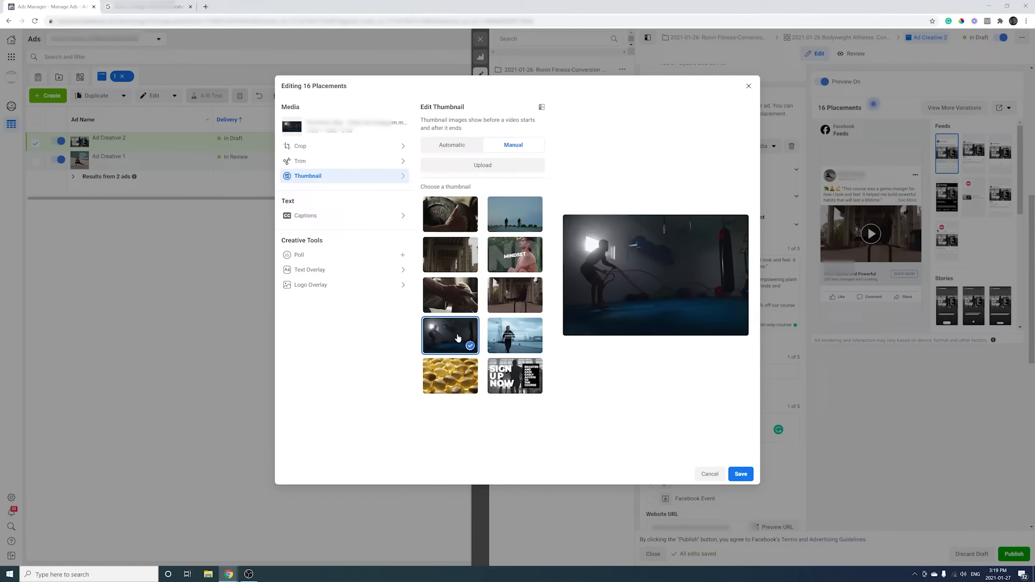
click(451, 309)
click(509, 223)
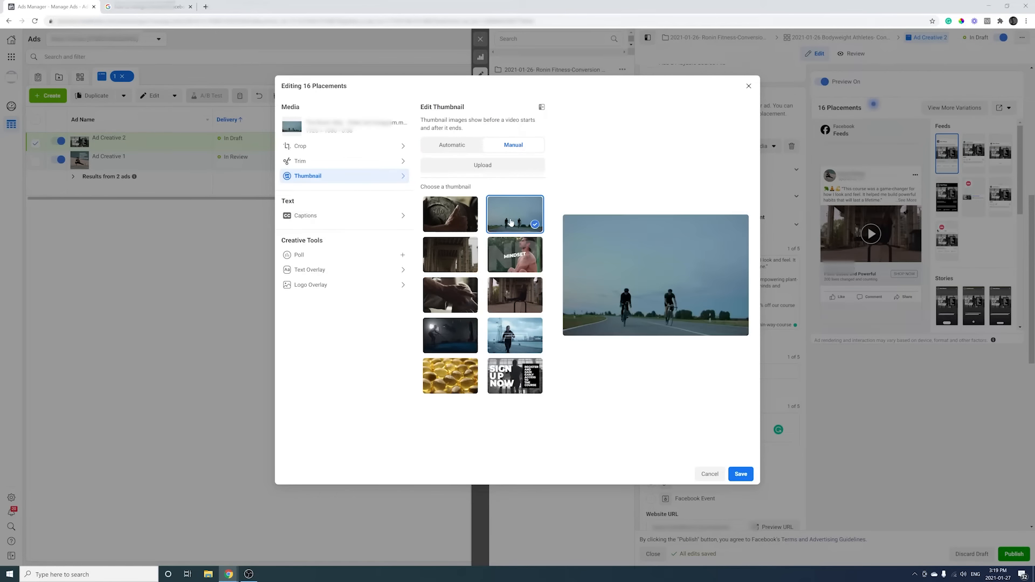
Use the uploaded 2.png image as the custom thumbnail and save the video.
click(488, 165)
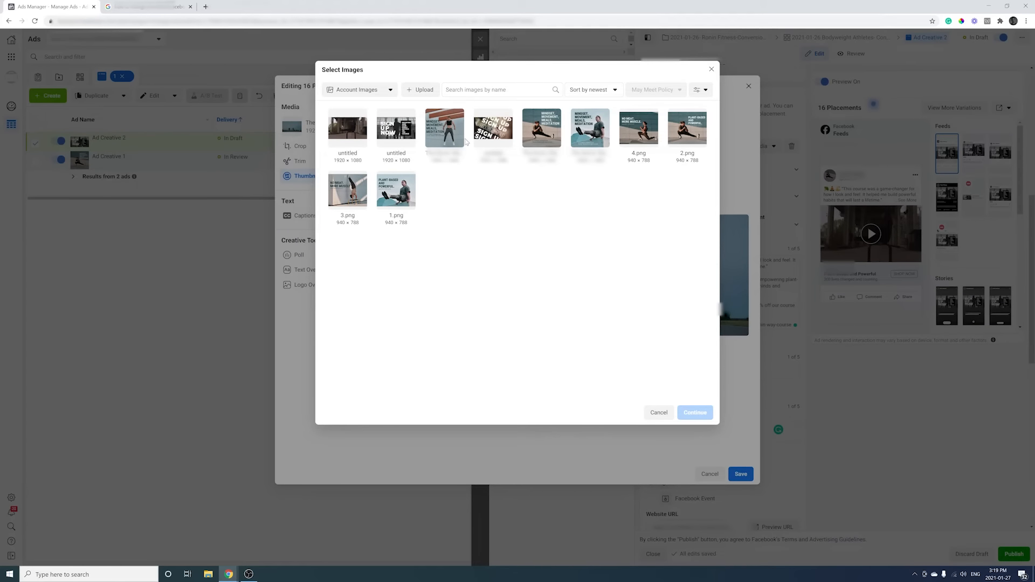
click(583, 130)
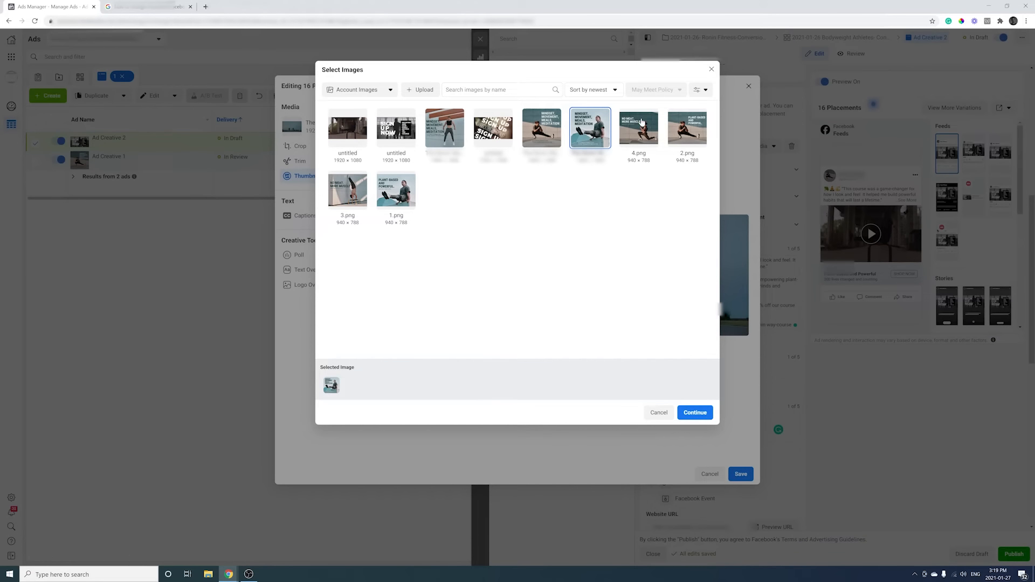
click(683, 130)
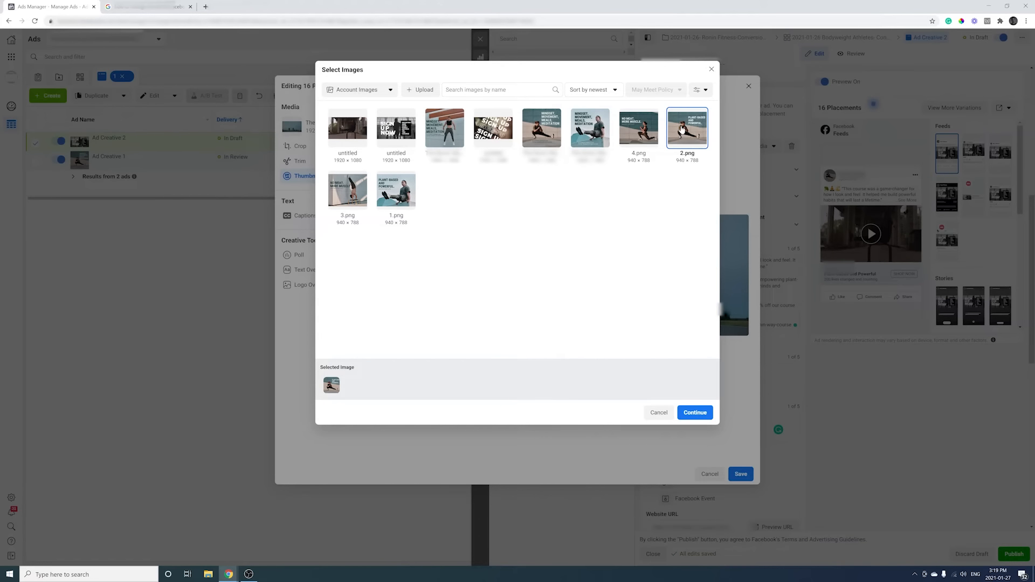
click(695, 412)
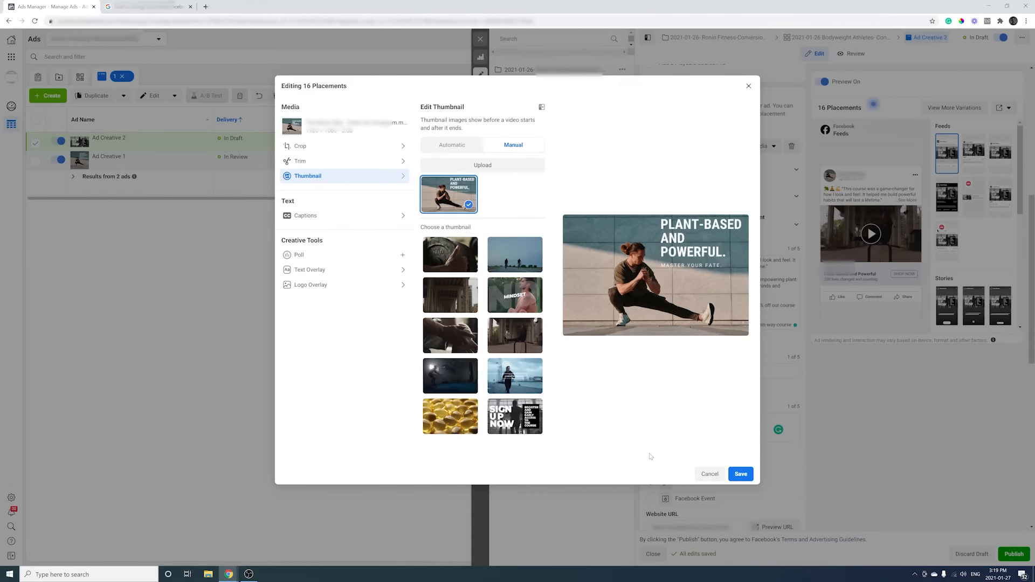
click(741, 474)
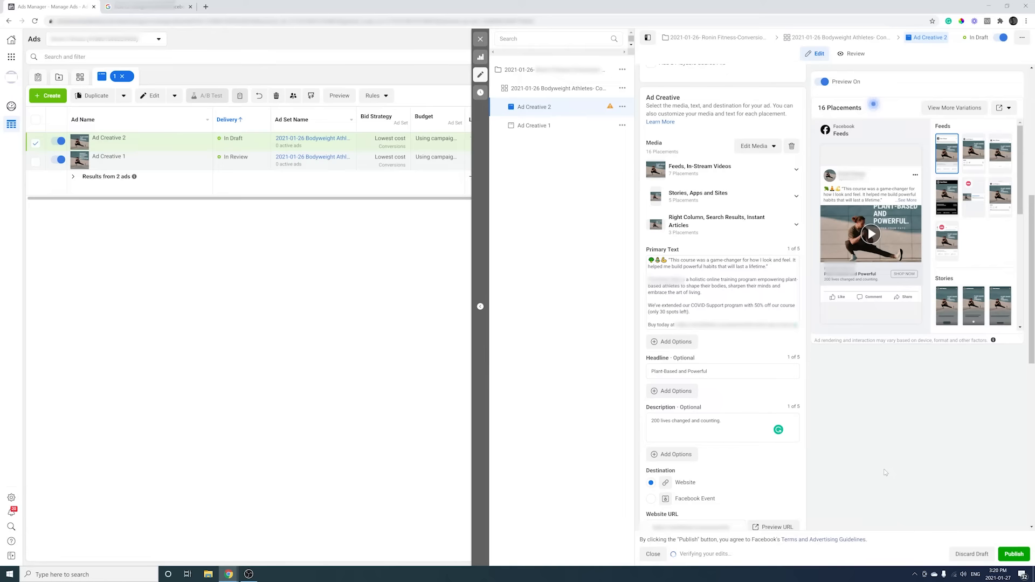
Check the URL parameters and publish Ad Creative 2.
scroll(884, 473, down, 8)
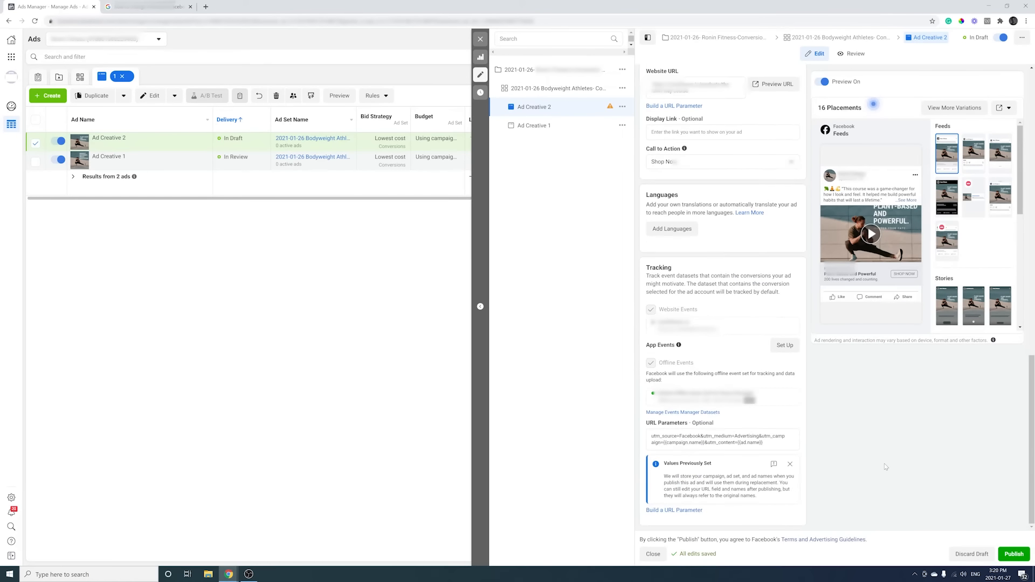
click(1014, 558)
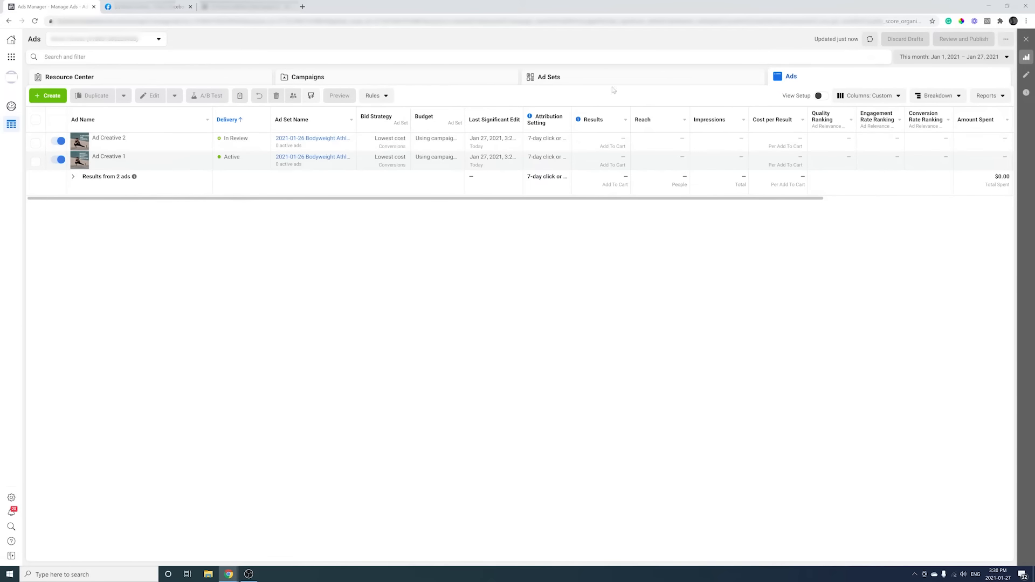
Duplicate the Bodyweight Athletes ad set into the existing 2021-01-26- Ronin Fitness-Conversion Campaign.
click(704, 83)
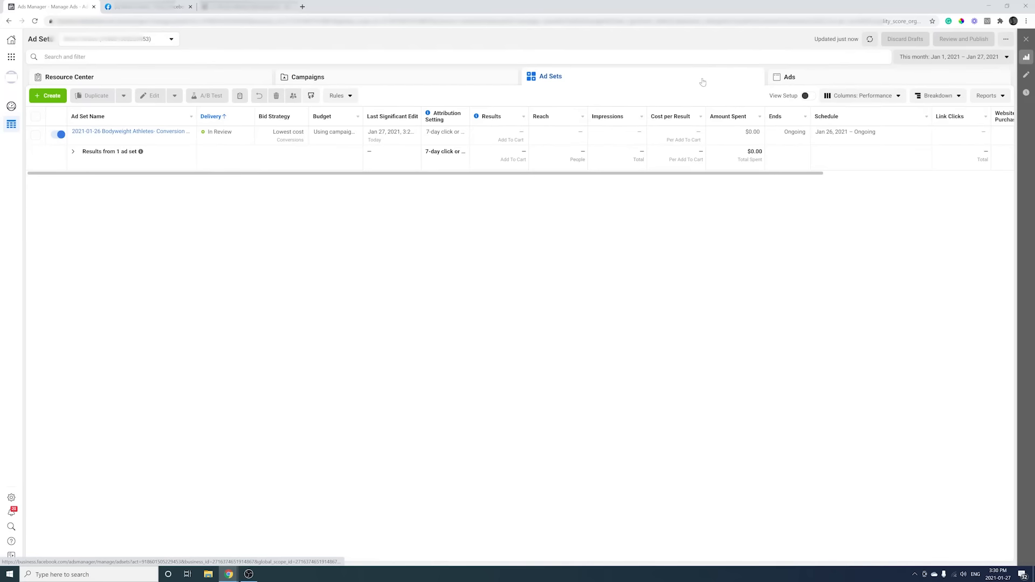
click(37, 135)
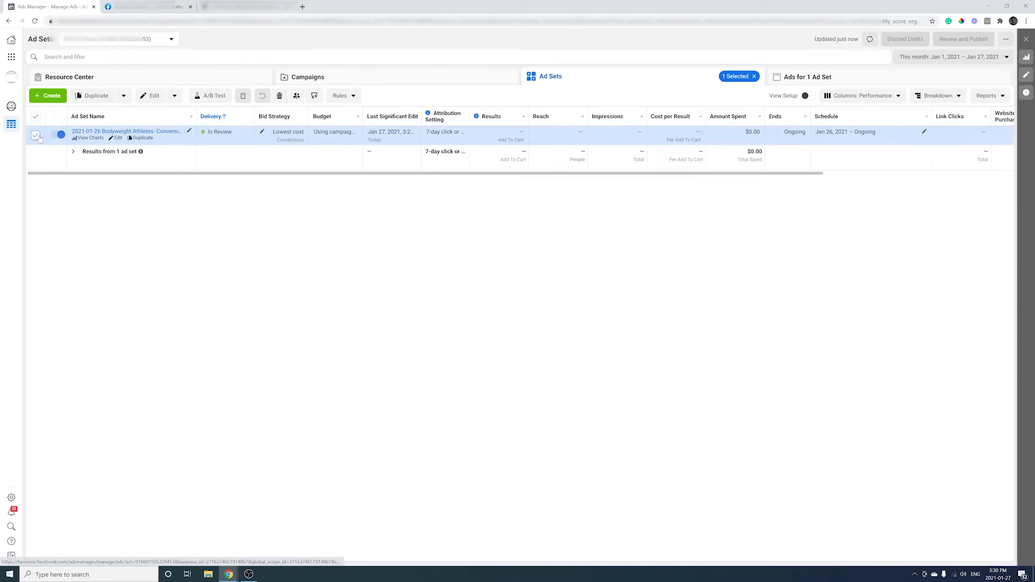
click(82, 96)
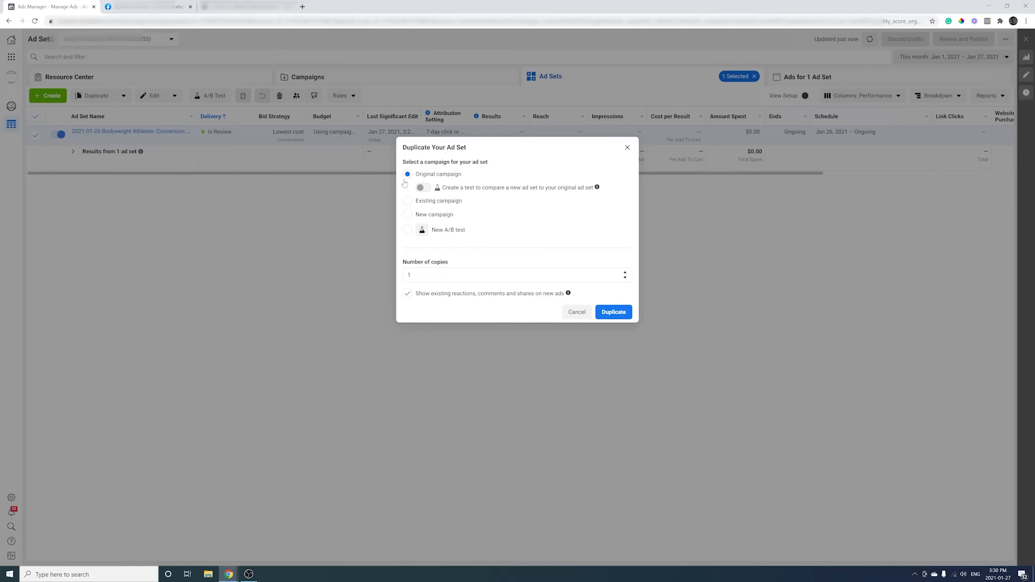
click(408, 202)
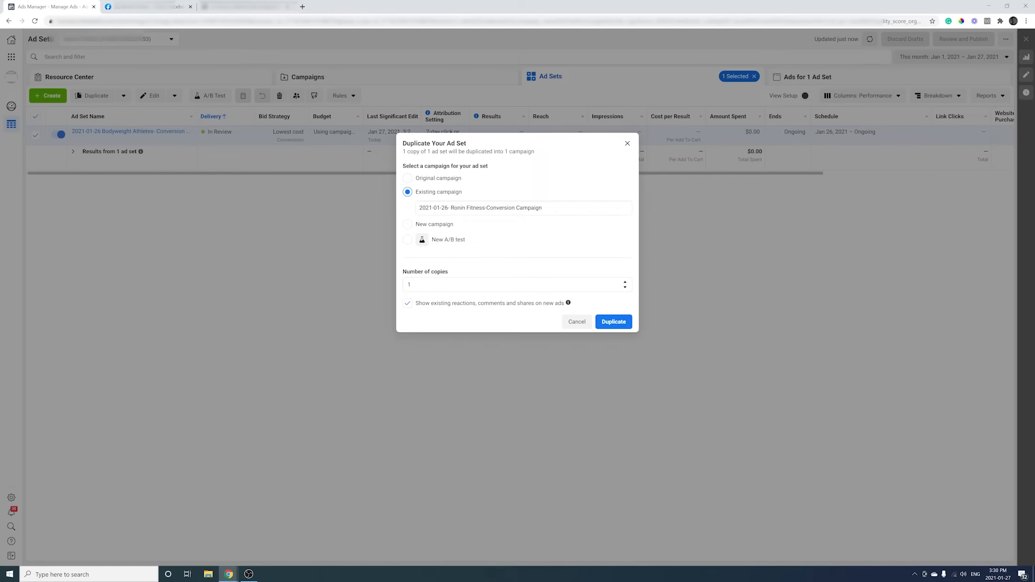
click(620, 321)
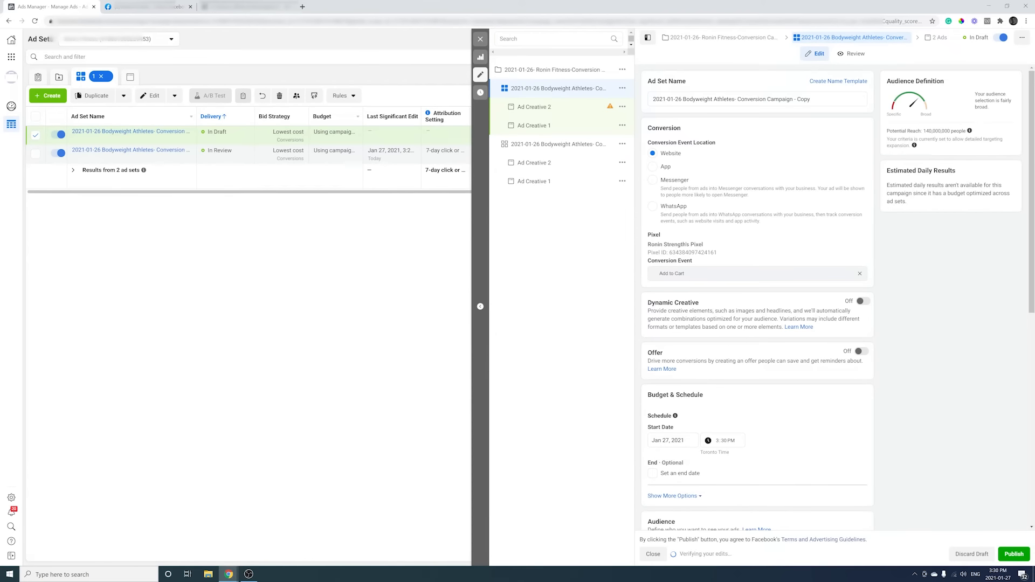
Replace 'Bodyweight Athletes' with 'Plant-Based Foodies' in the copied ad set's name.
drag(734, 99, 683, 99)
key(BackSpace)
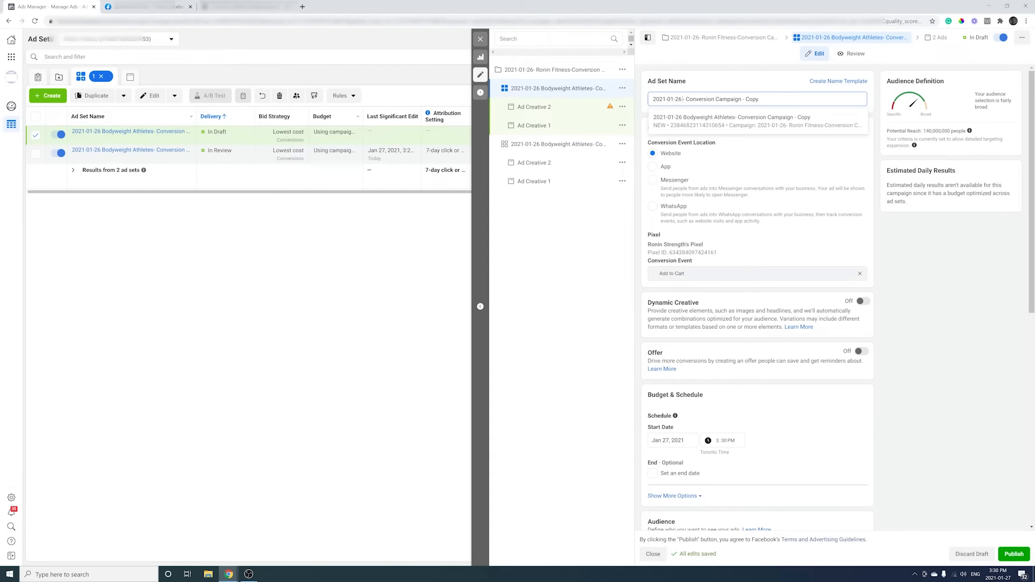
text(Plant-Based)
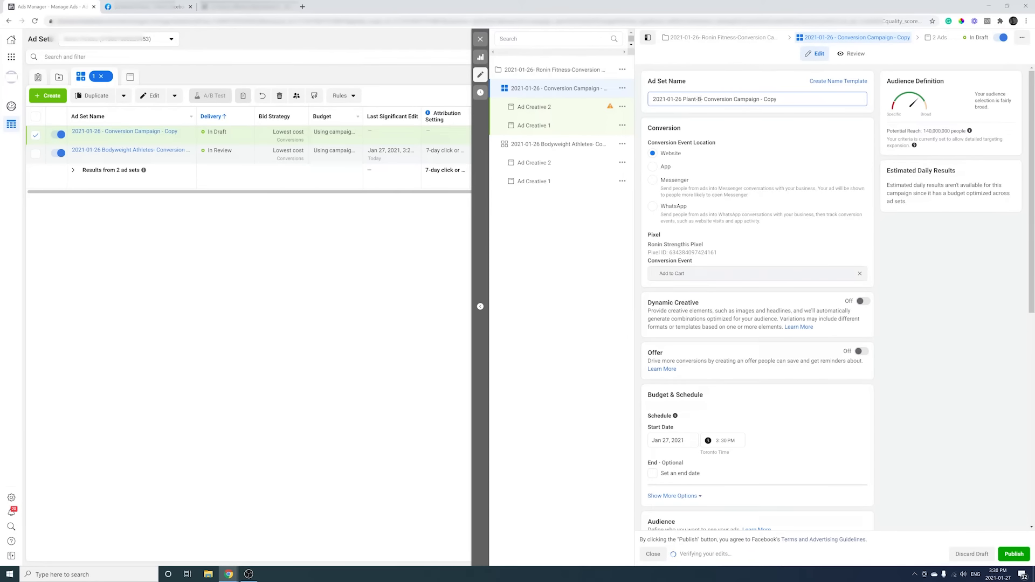
text( Foodies)
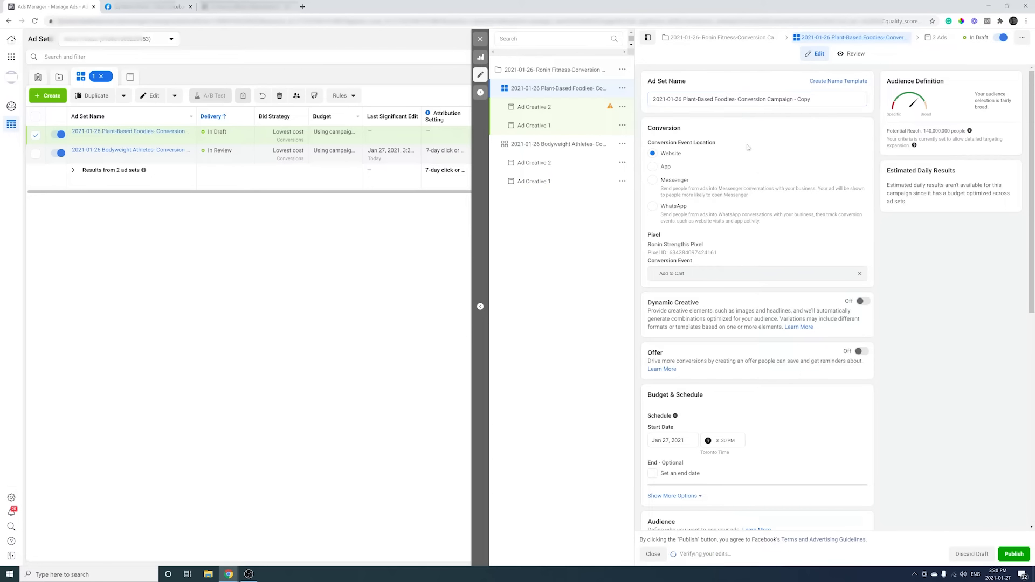
scroll(766, 196, down, 2)
scroll(766, 195, down, 4)
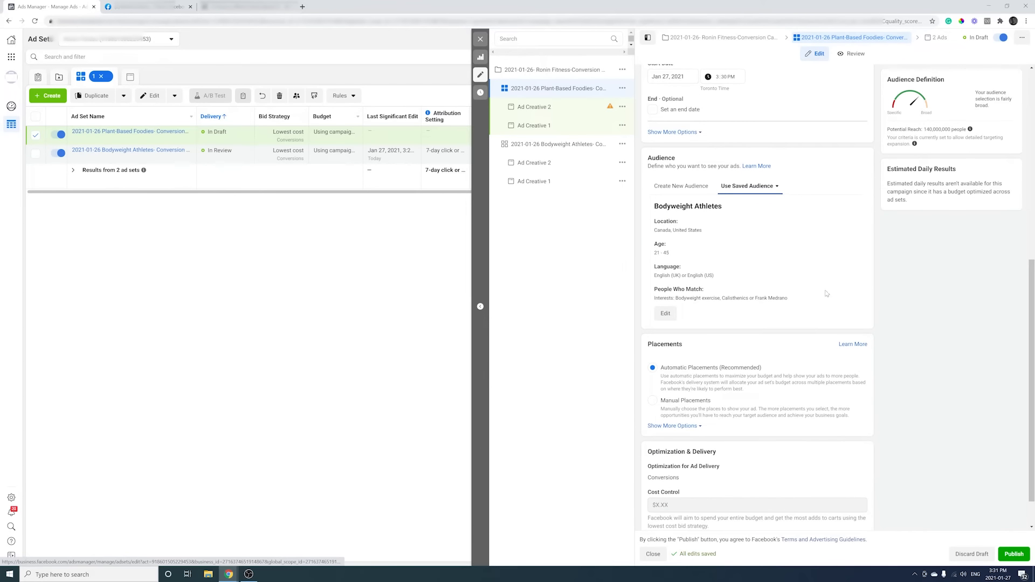
Target the saved Plant Based Foodies audience and close the editor without publishing.
click(776, 187)
click(745, 243)
scroll(915, 246, up, 1)
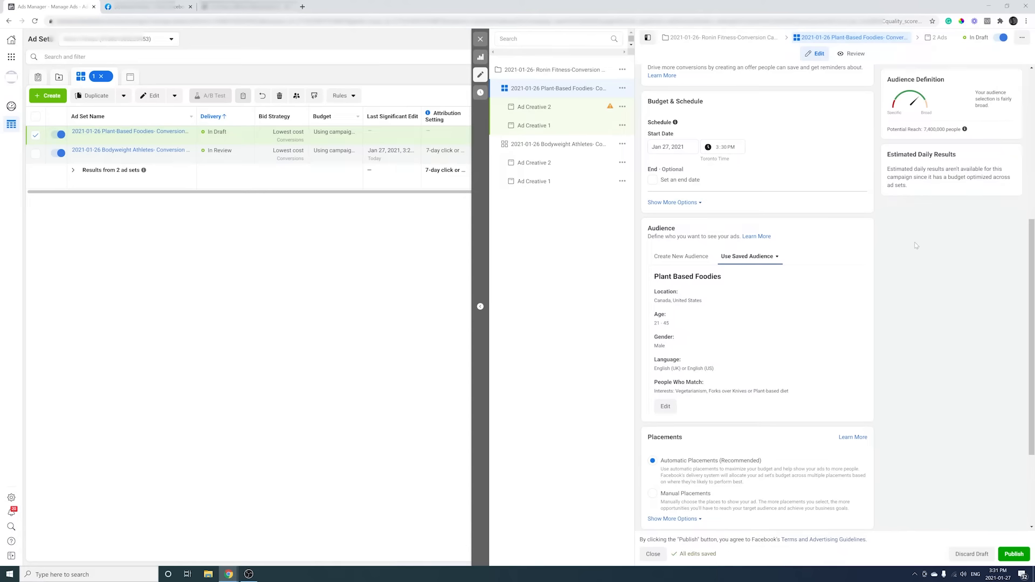
scroll(916, 246, down, 3)
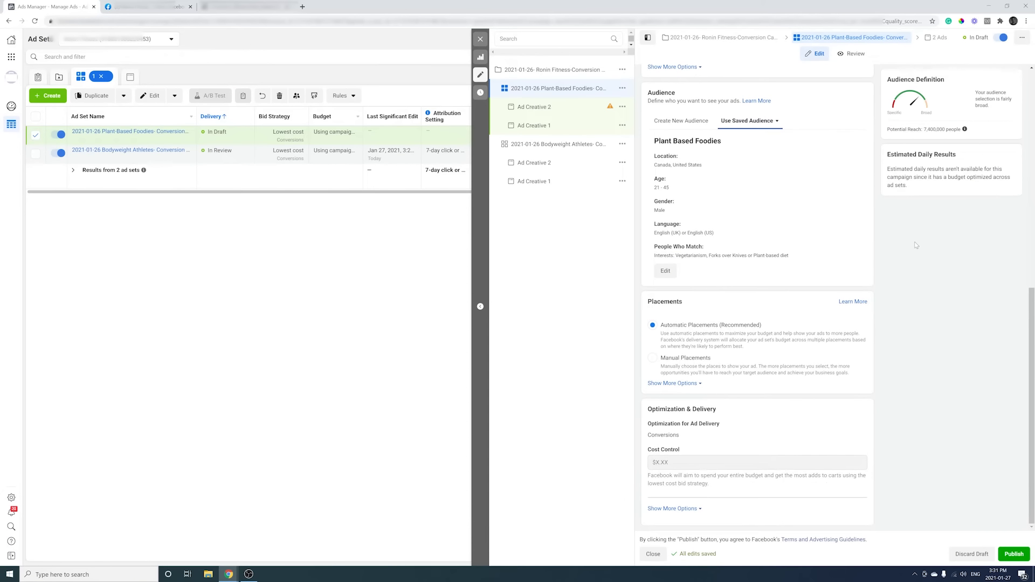
click(480, 39)
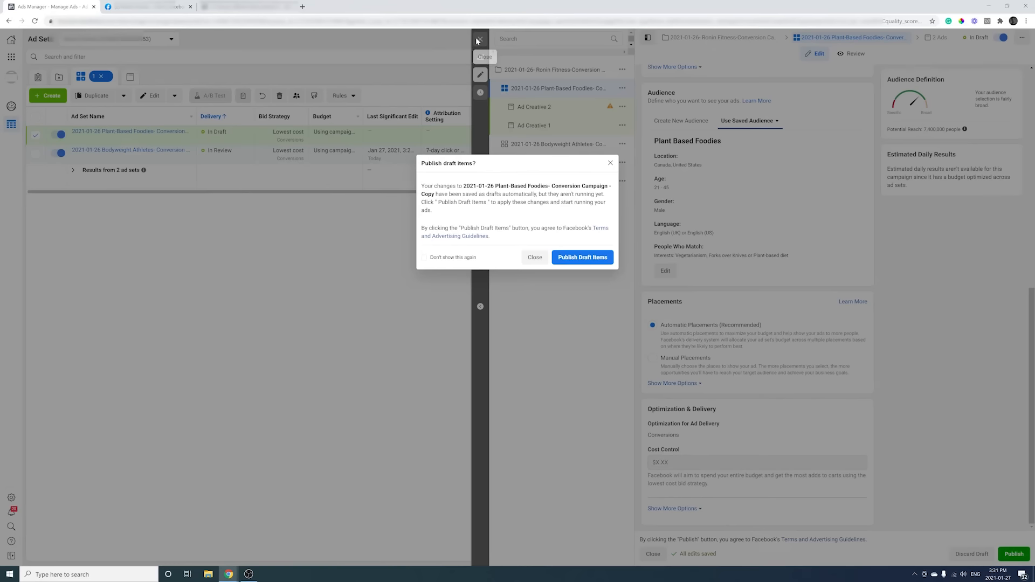
click(535, 257)
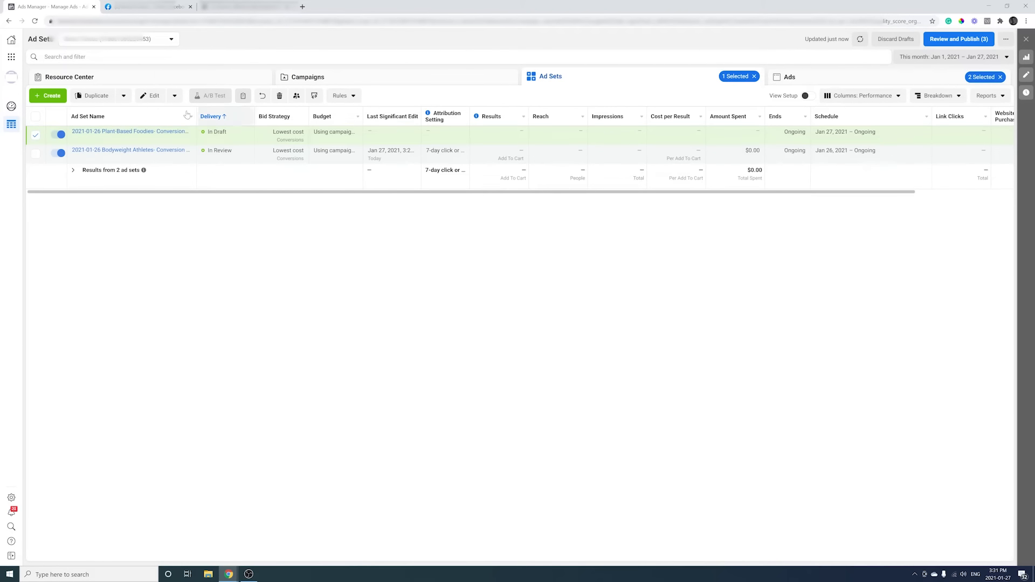
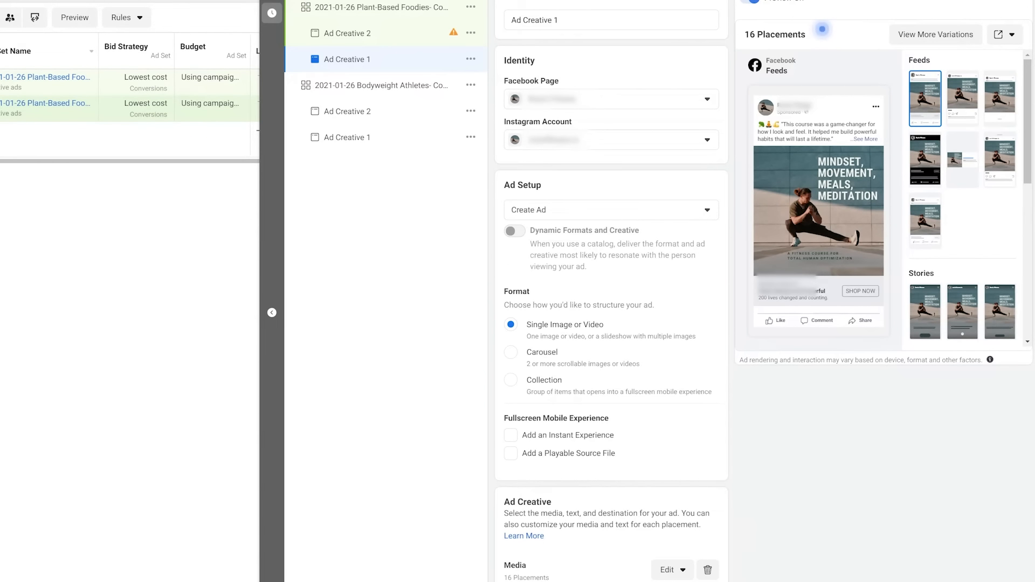
Switch Ad Creative 1 to Use Existing Post and submit the pasted post ID.
click(704, 210)
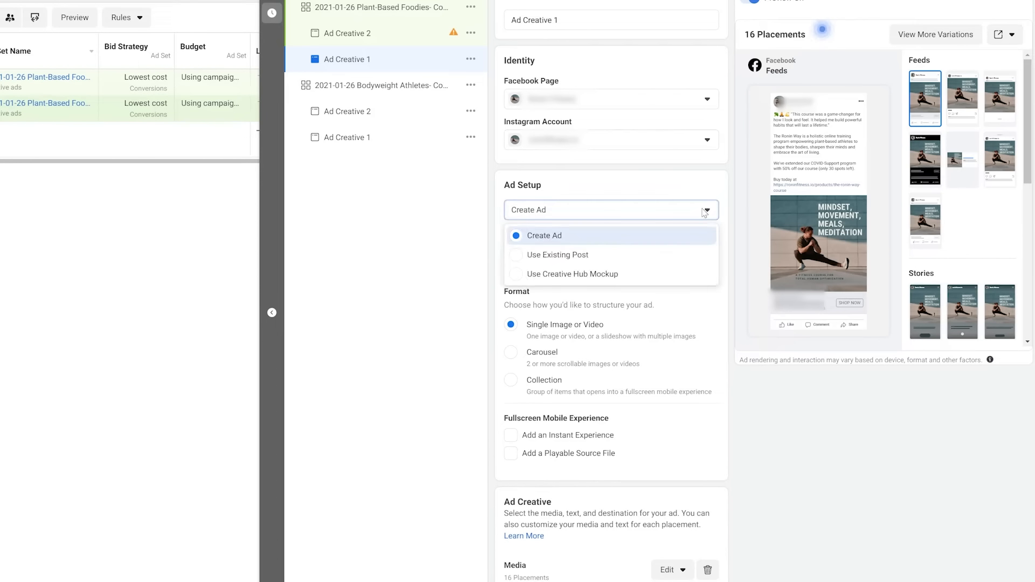
click(670, 254)
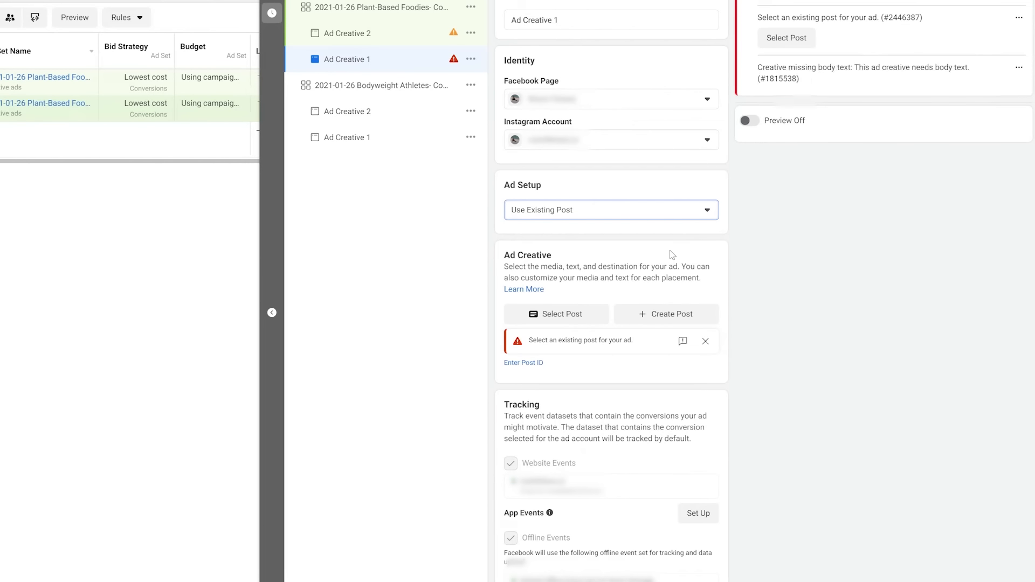
click(531, 362)
click(534, 366)
key(ctrl+v)
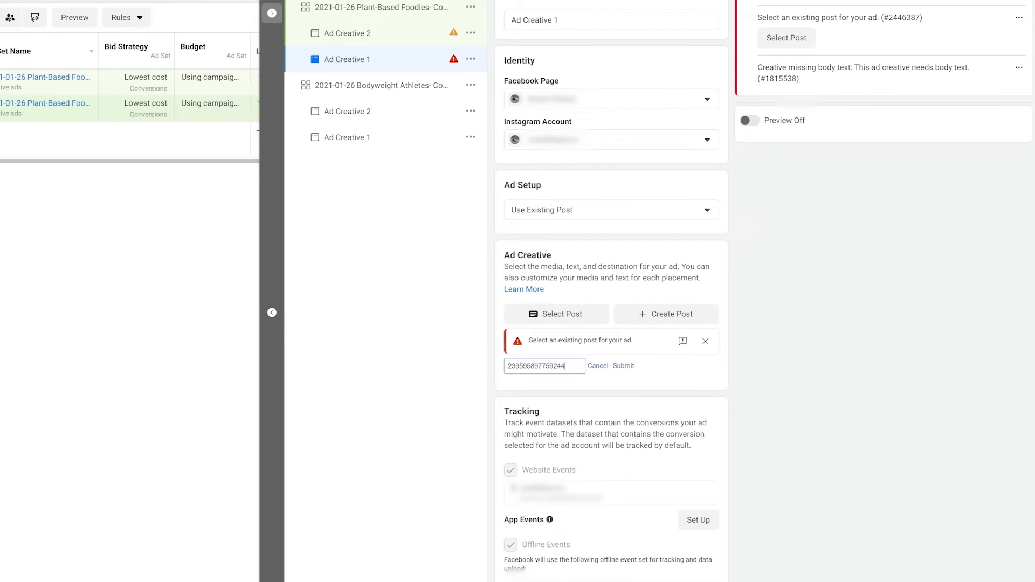
click(623, 365)
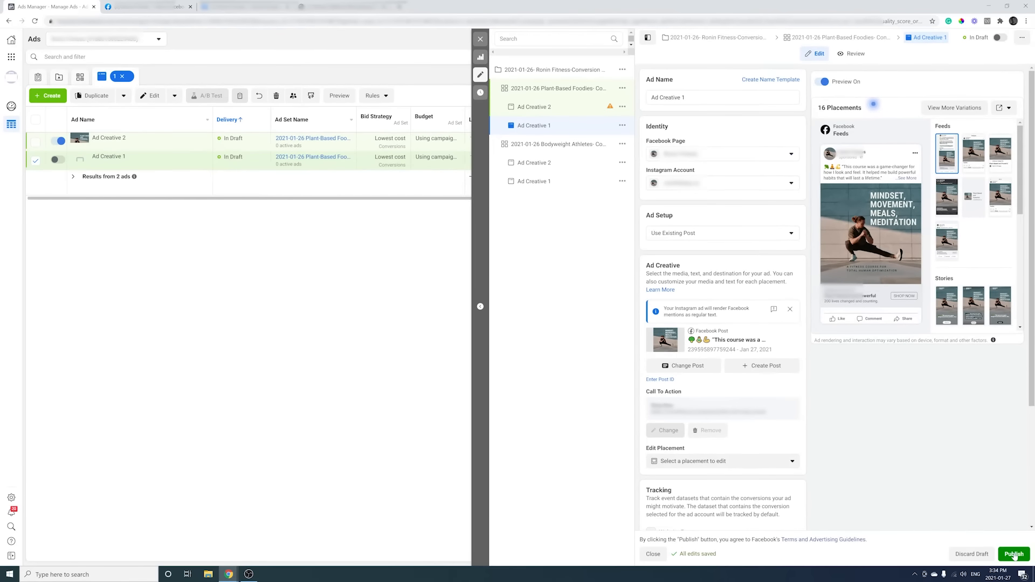
Publish the edited Ad Creative 1.
click(1014, 555)
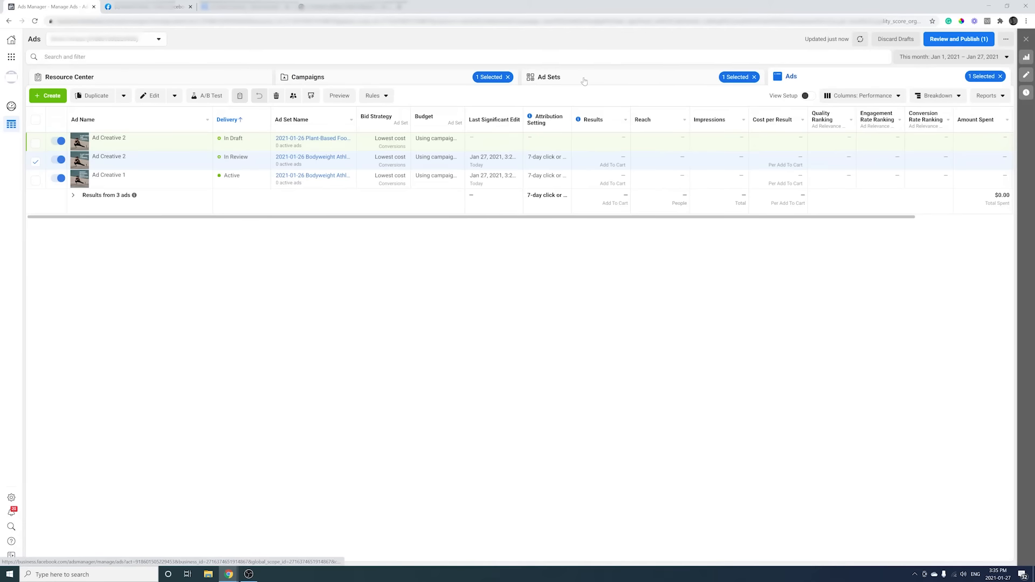
Preview the in-review Ad Creative 2 as a Facebook Post with Comments.
click(585, 81)
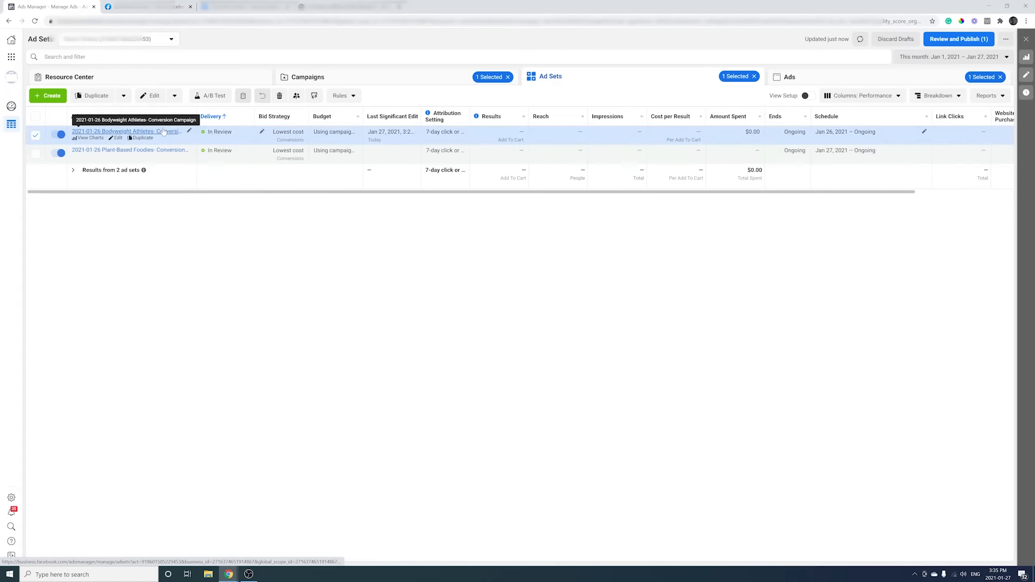
click(179, 127)
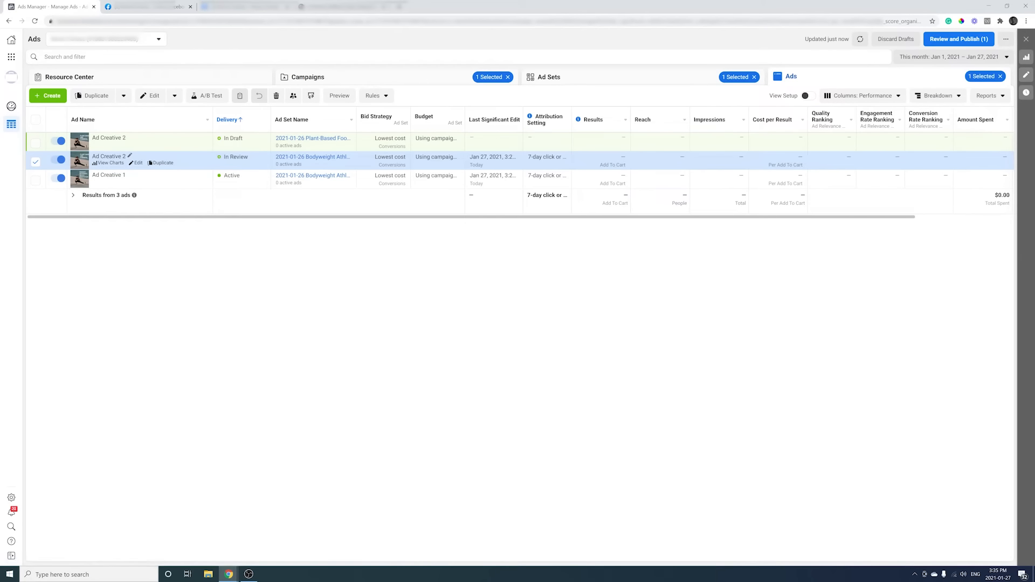
click(341, 97)
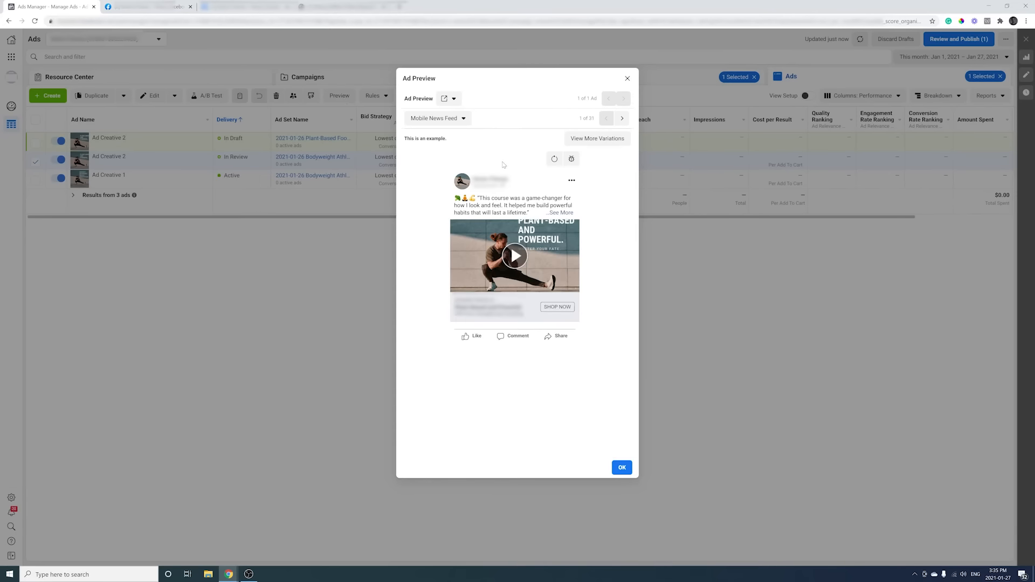
click(449, 98)
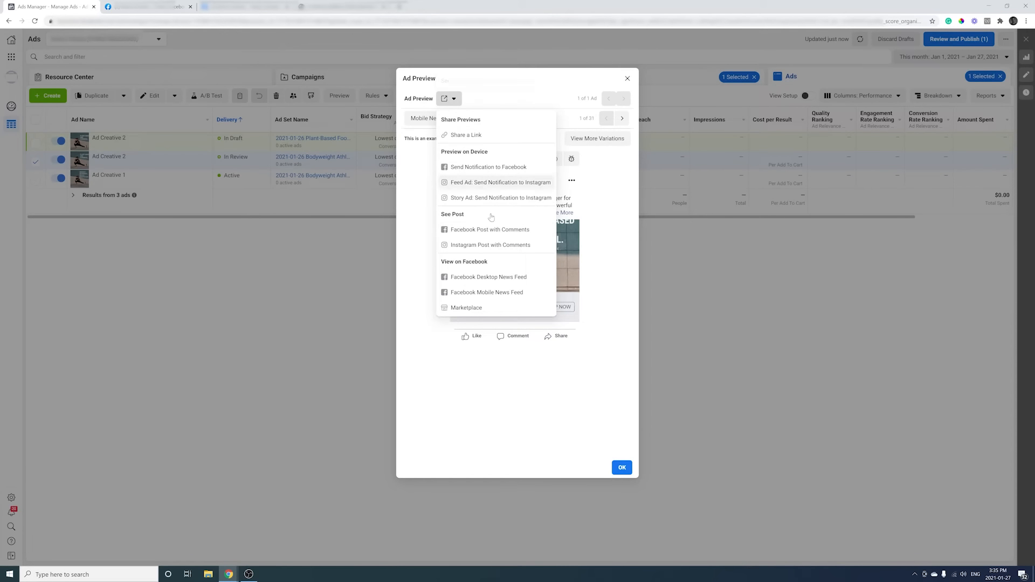
click(499, 231)
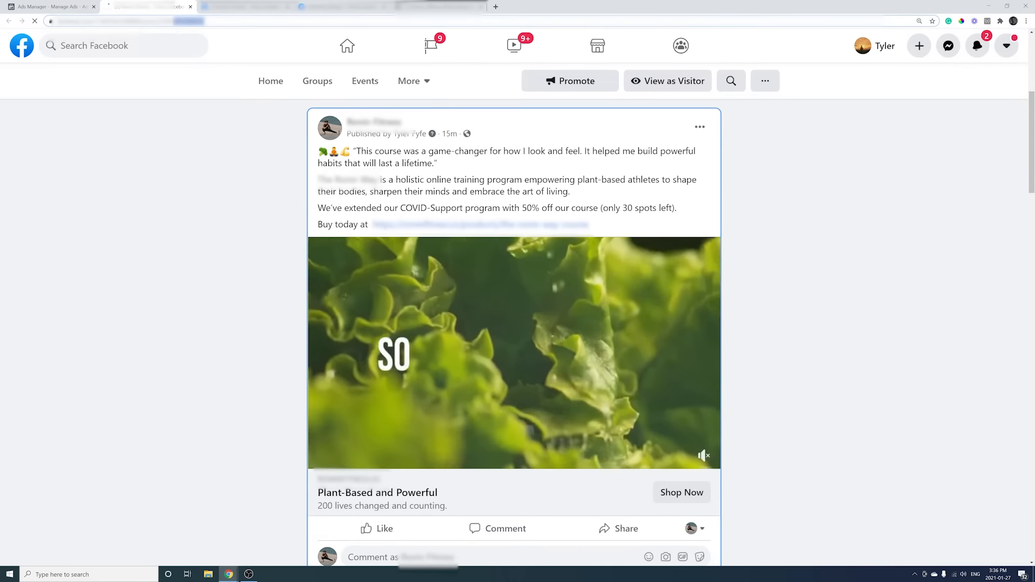
Copy the post ID from the post's web address and return to Ads Manager.
right_click(171, 21)
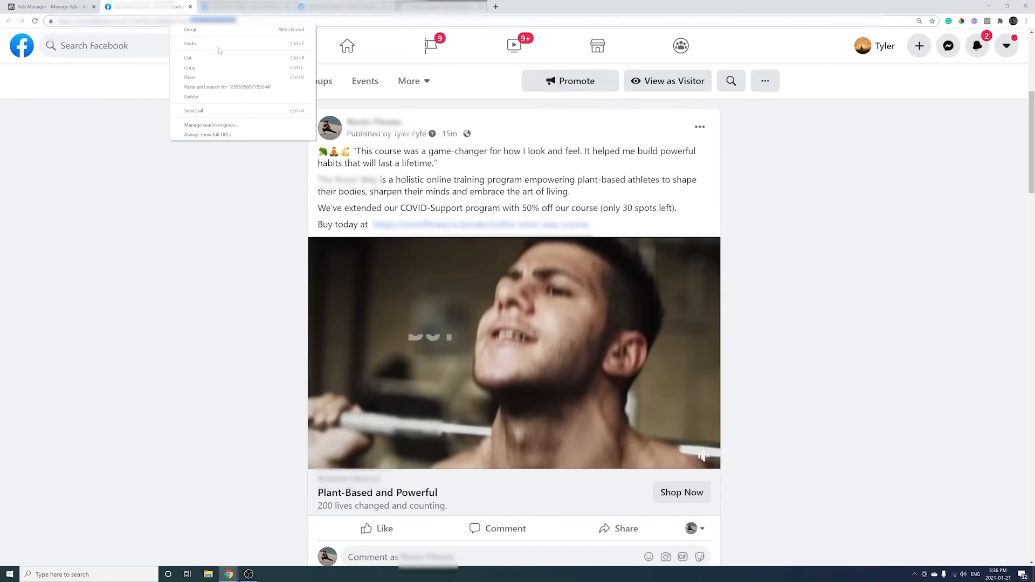
click(213, 69)
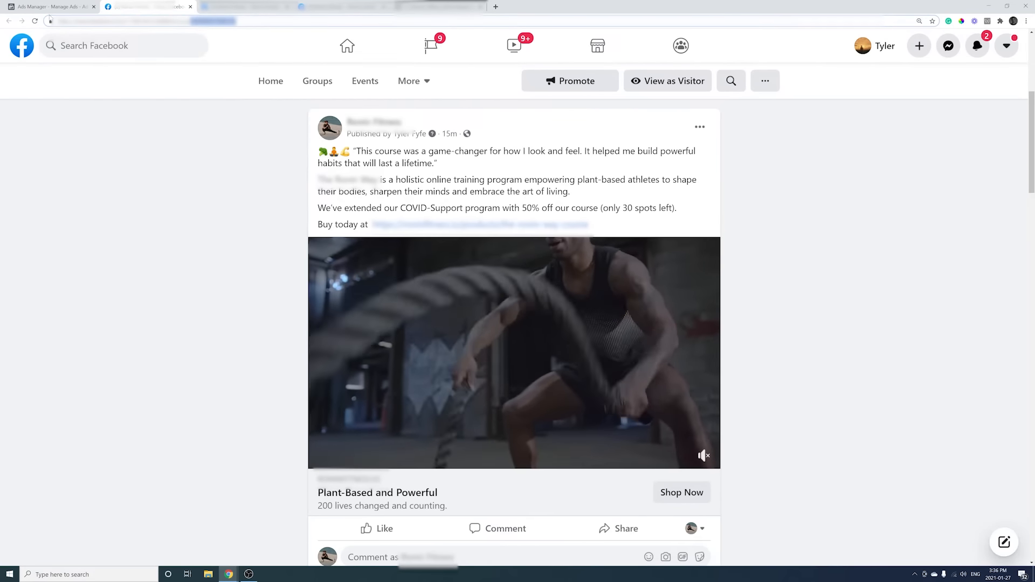
click(47, 7)
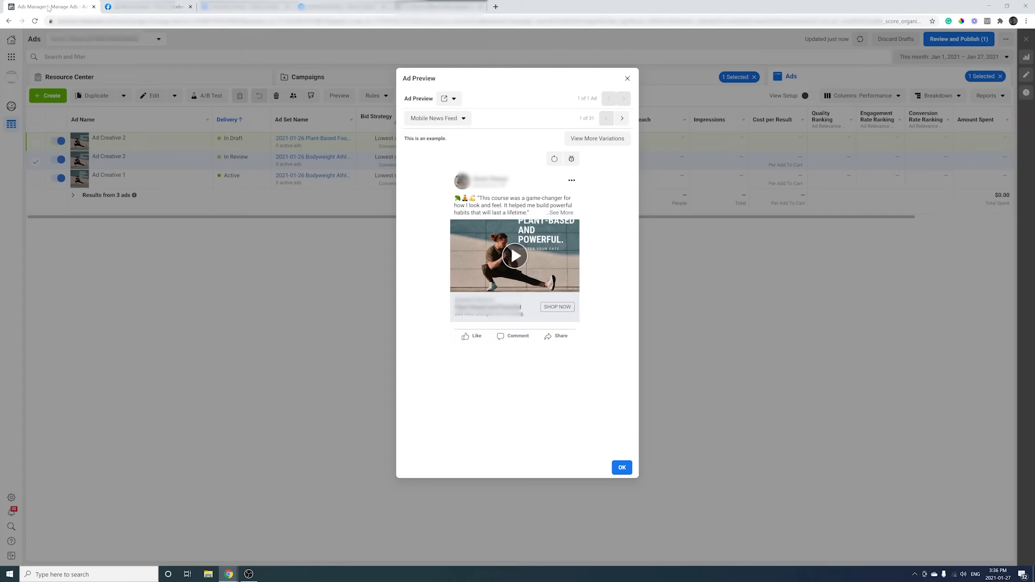
Close the preview and filter the ads to the Plant-Based Foodies ad set.
click(627, 79)
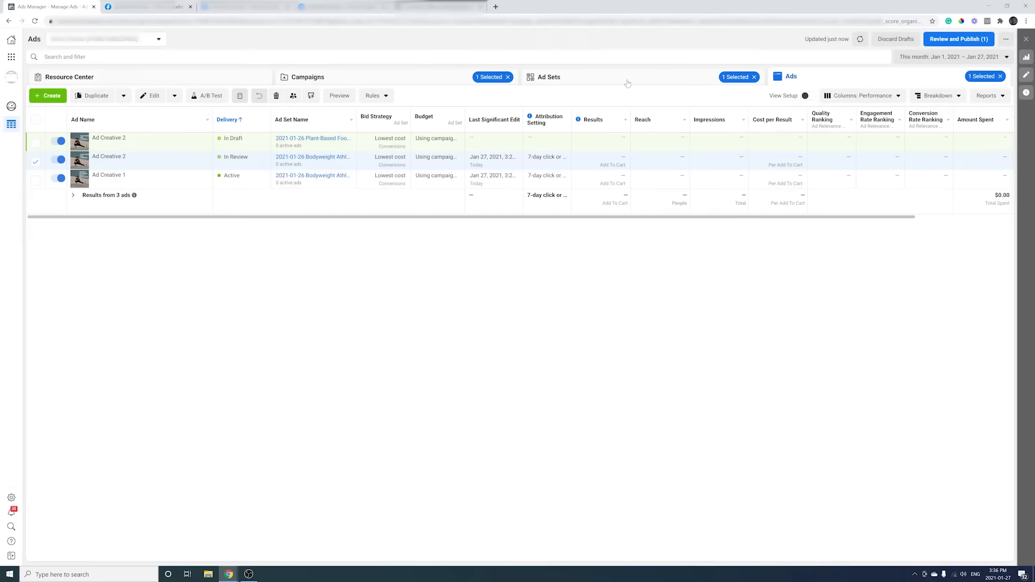
click(593, 81)
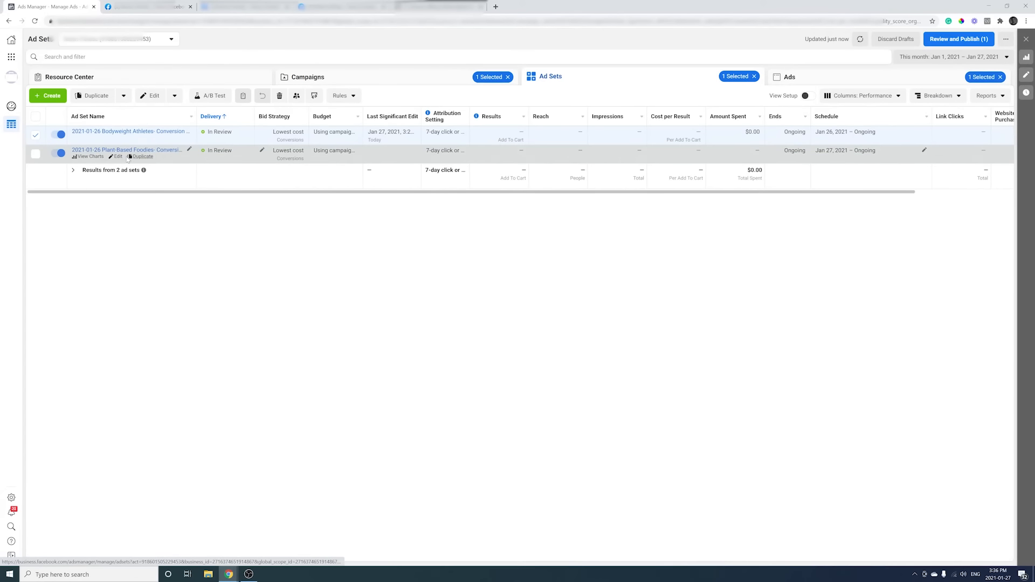
click(129, 151)
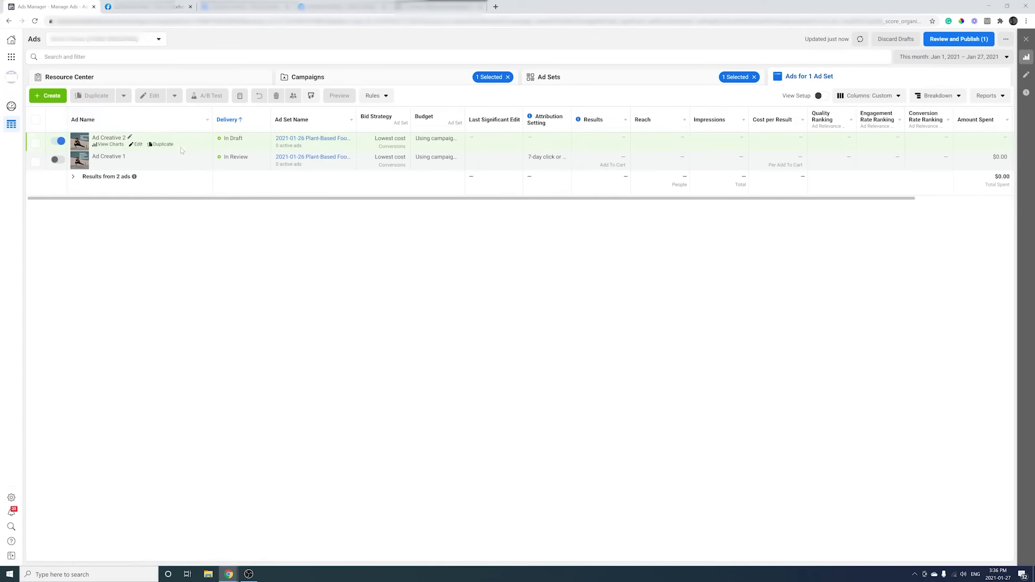
Set Ad Creative 2 to Use Existing Post with the pasted post ID, then publish it.
click(138, 144)
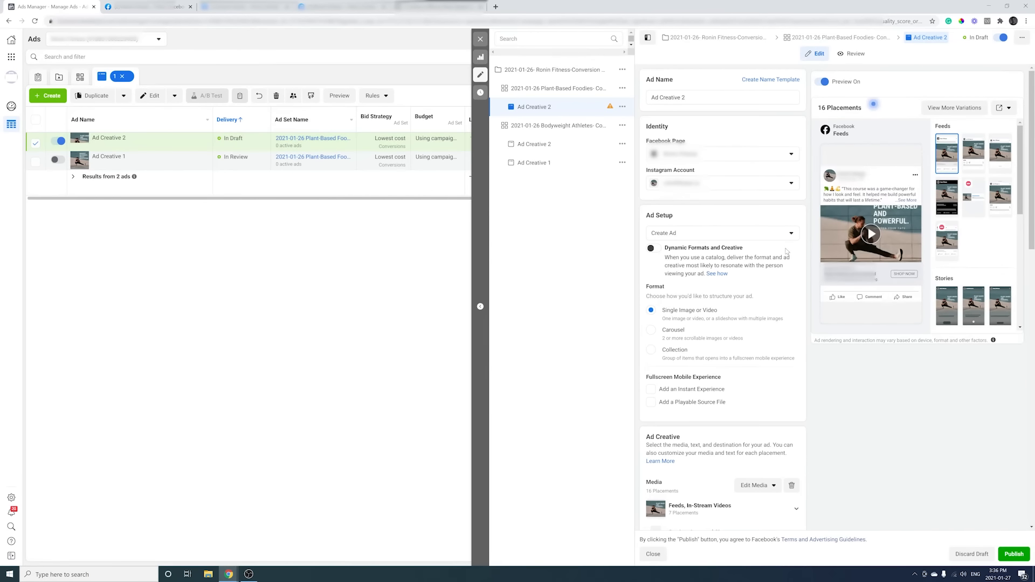
scroll(783, 246, down, 3)
click(725, 111)
click(724, 150)
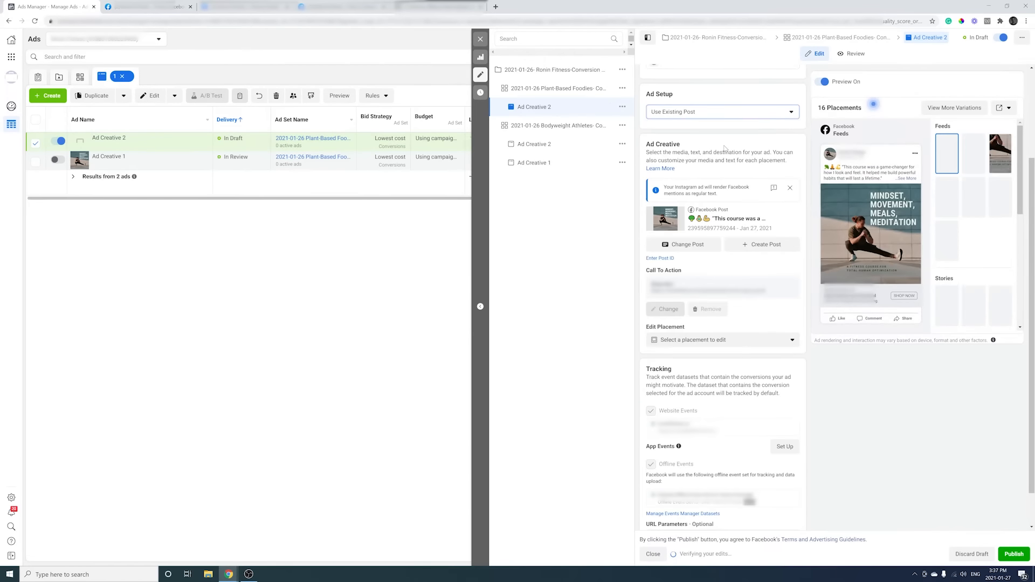
click(660, 258)
key(ctrl+v)
click(732, 261)
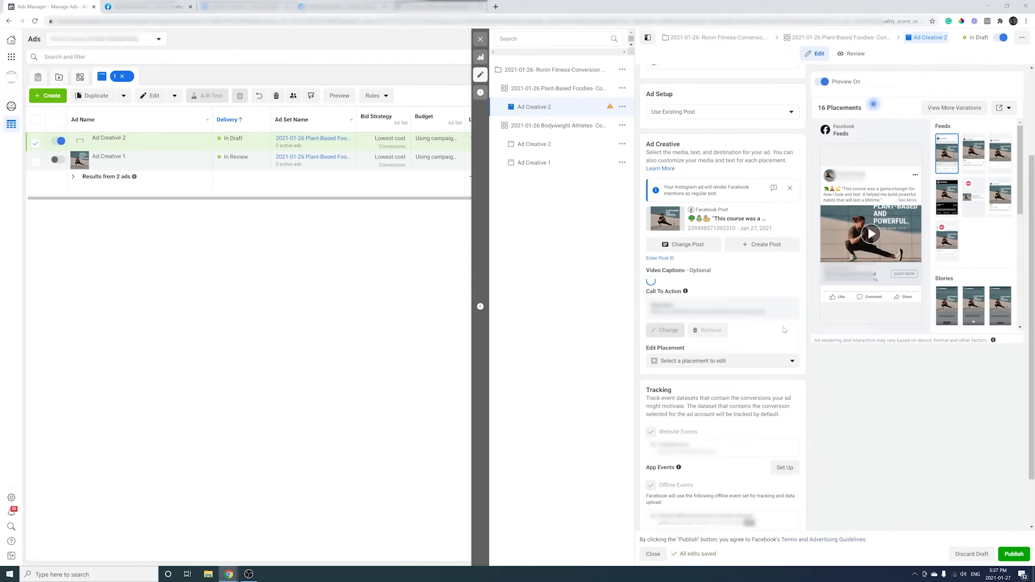
click(1013, 554)
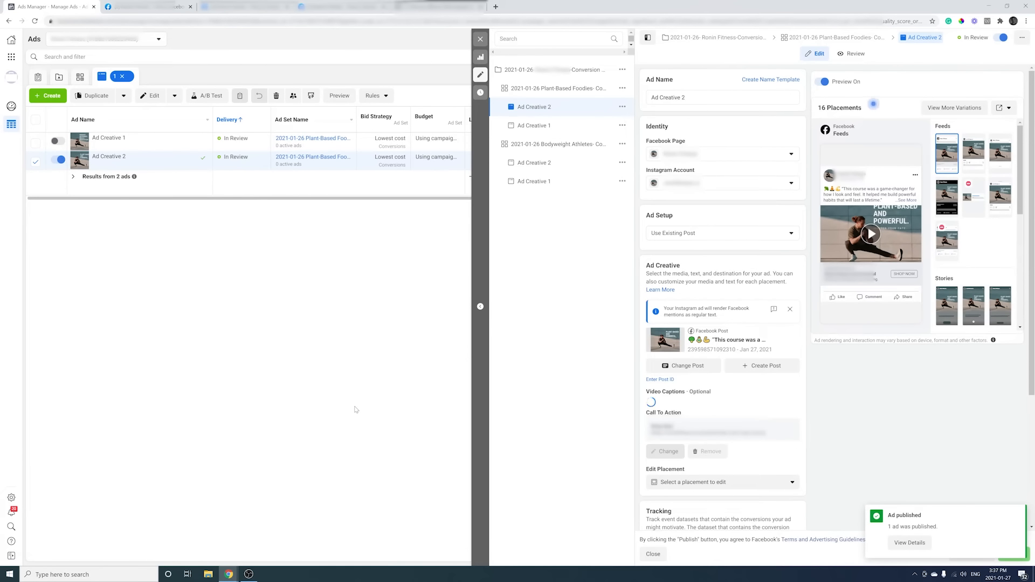
Close the editor and confirm the campaign and both ad sets are in review.
click(481, 39)
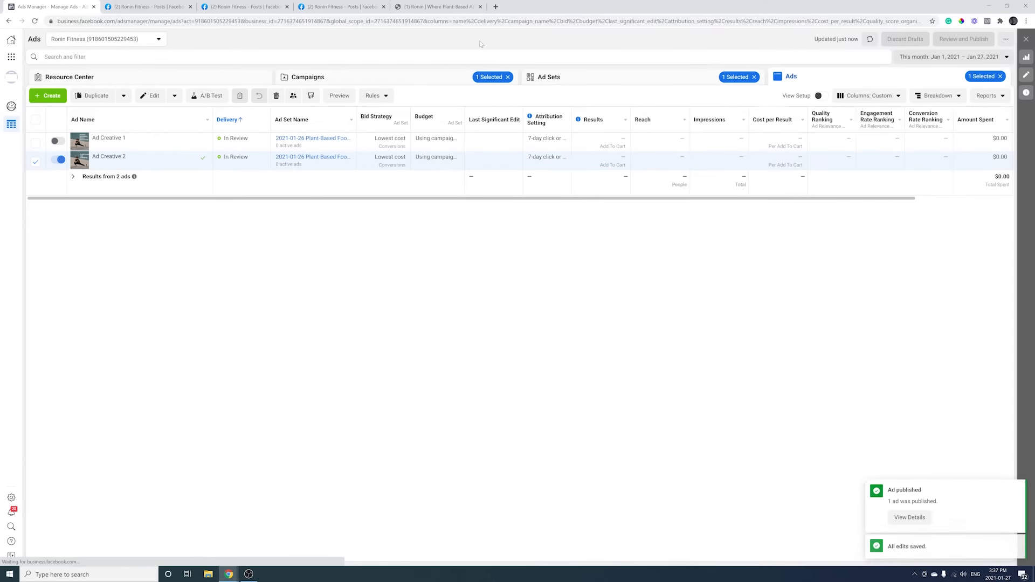
click(371, 85)
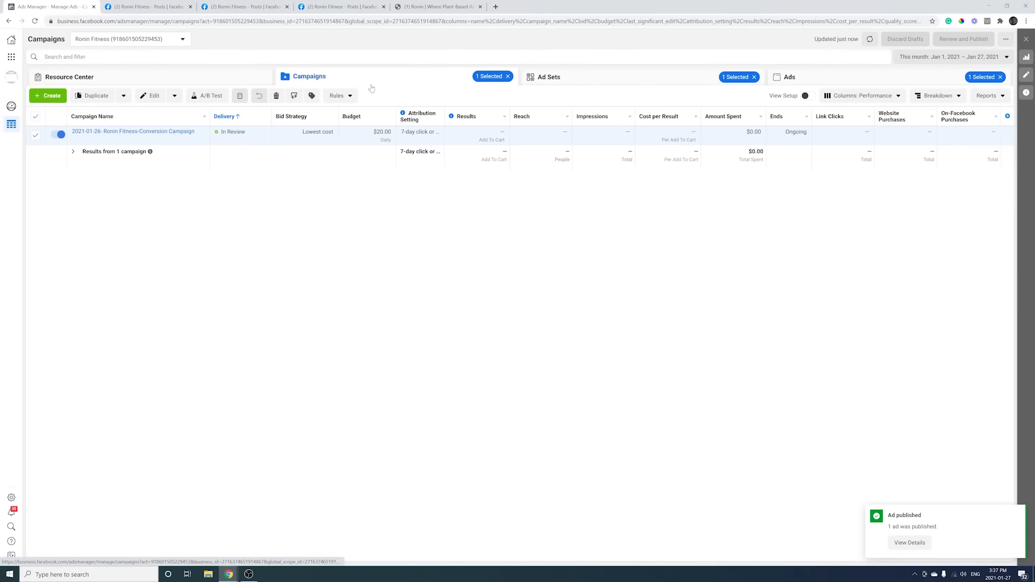
click(562, 79)
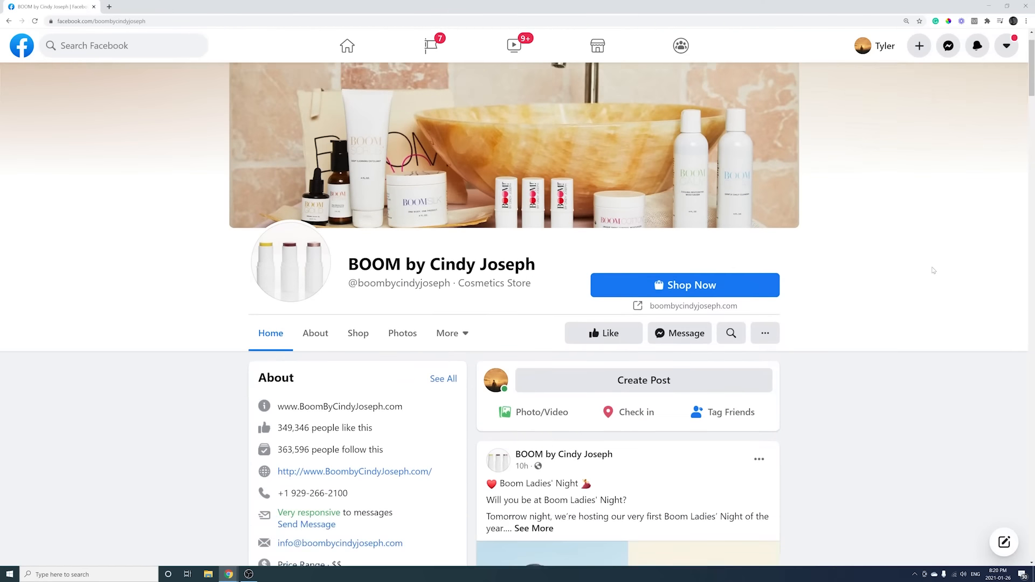
Open the cosmetics store's Page Transparency details.
scroll(906, 259, down, 7)
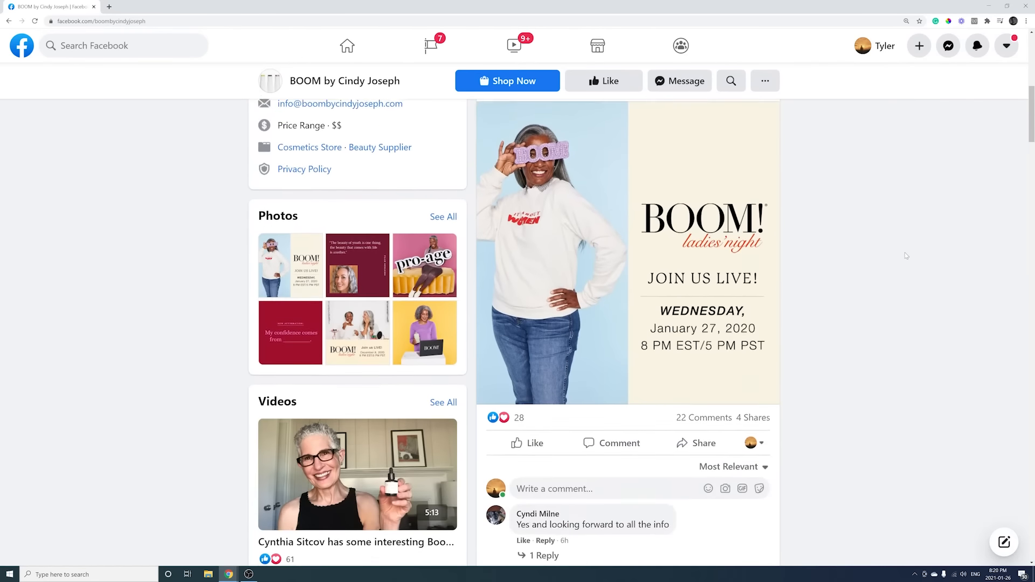
scroll(906, 256, down, 10)
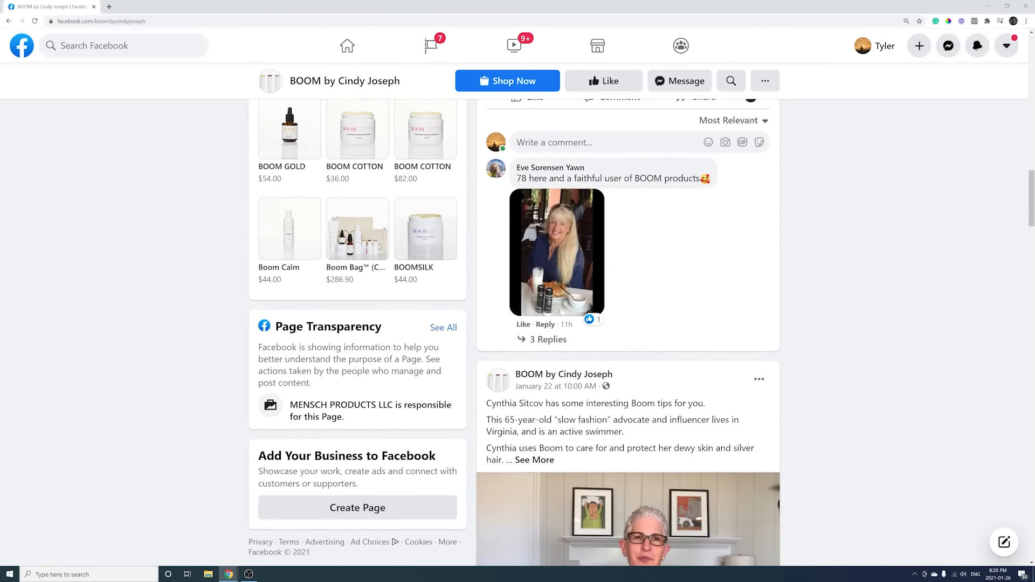
click(443, 329)
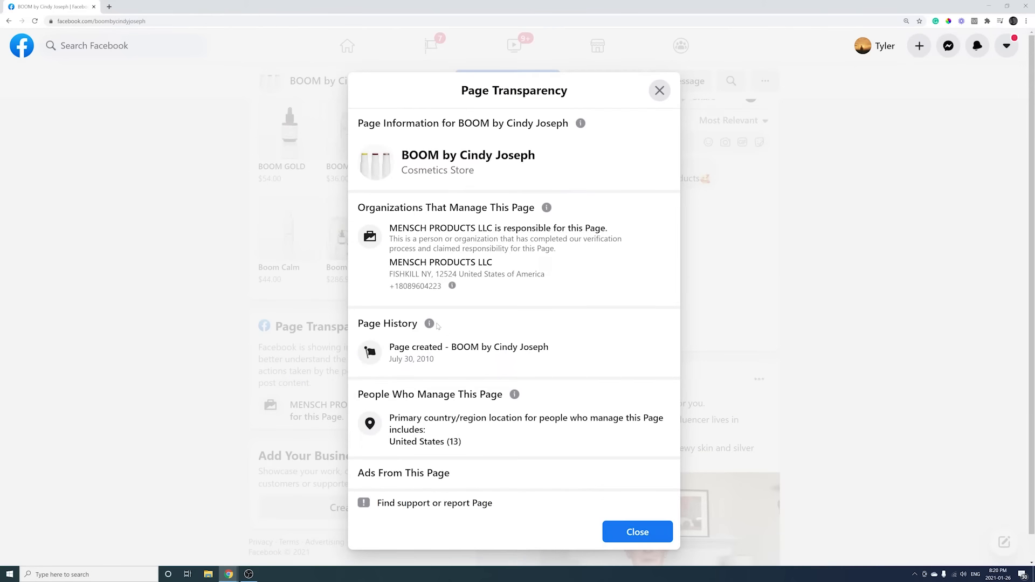
Open the page's ads in the Ad Library and browse the January 2021, December 2020 and November 2020 launches.
scroll(438, 326, down, 3)
click(513, 464)
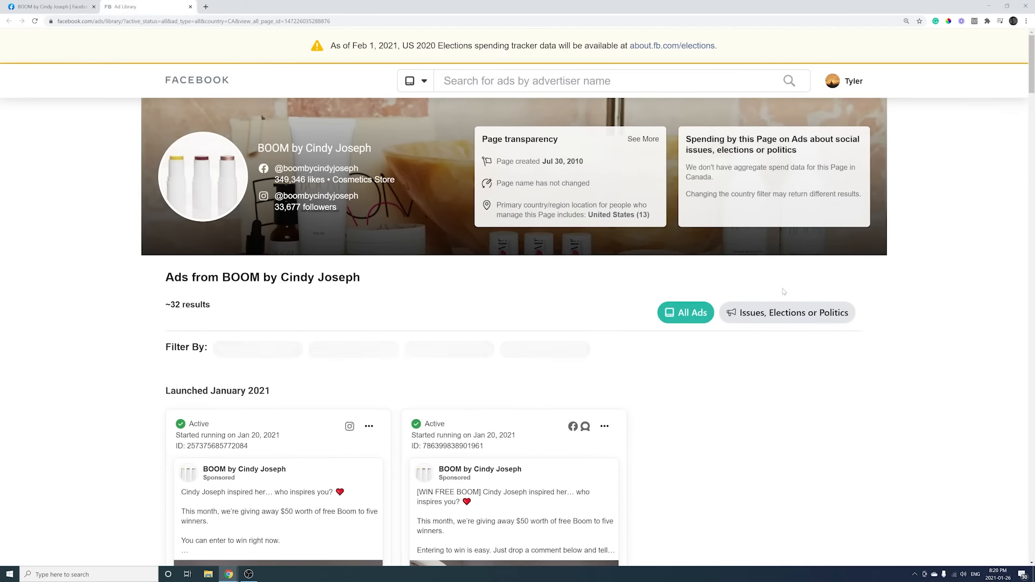
scroll(314, 273, down, 3)
scroll(305, 271, down, 6)
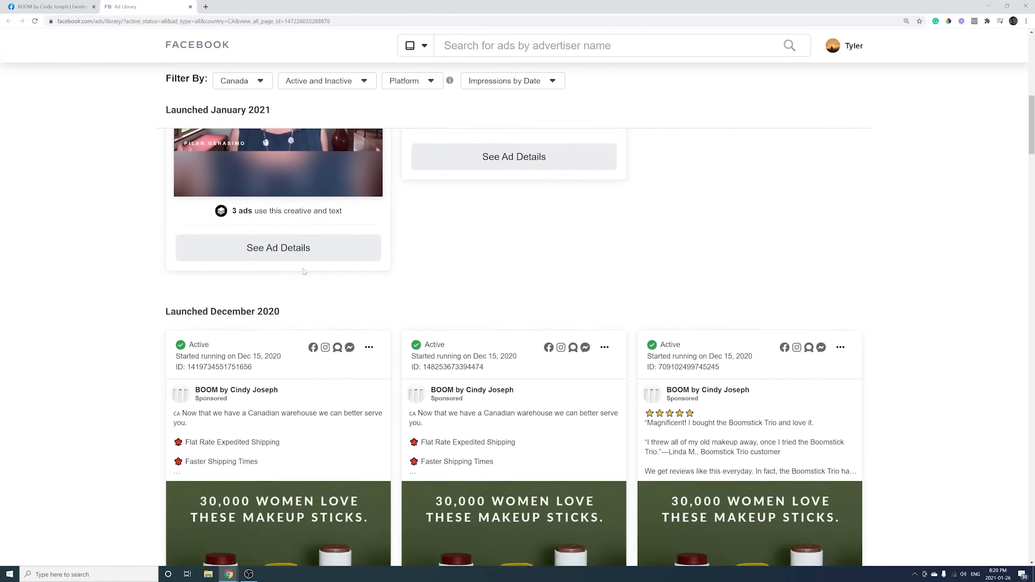
scroll(304, 271, down, 5)
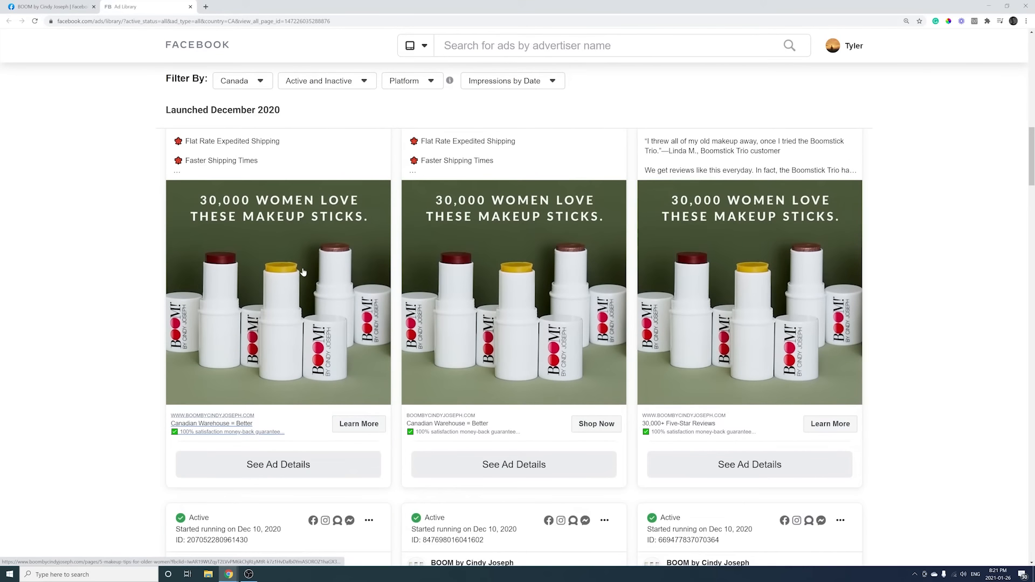
scroll(303, 271, down, 8)
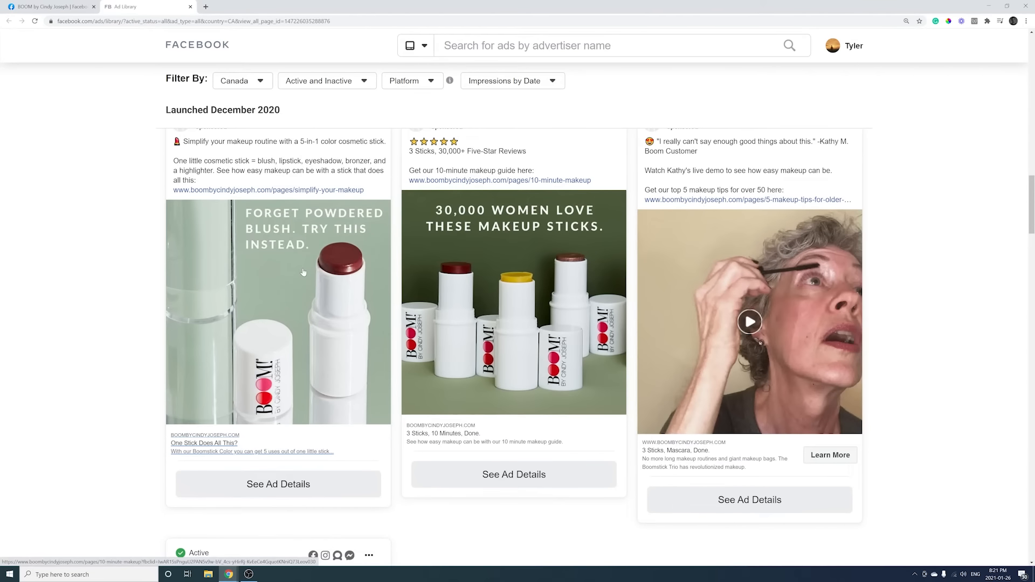
scroll(304, 272, down, 9)
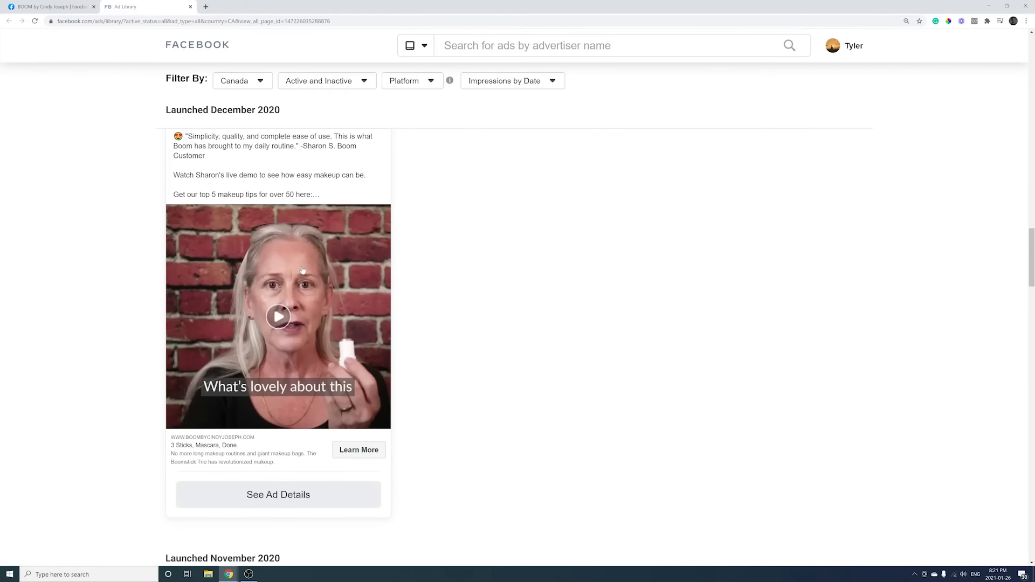
scroll(302, 270, down, 10)
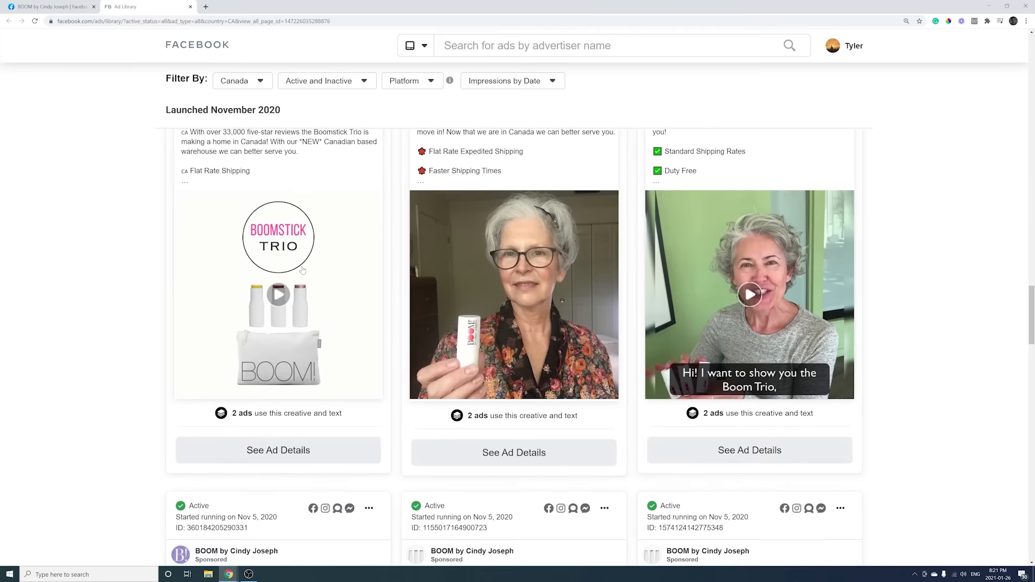
scroll(302, 270, down, 6)
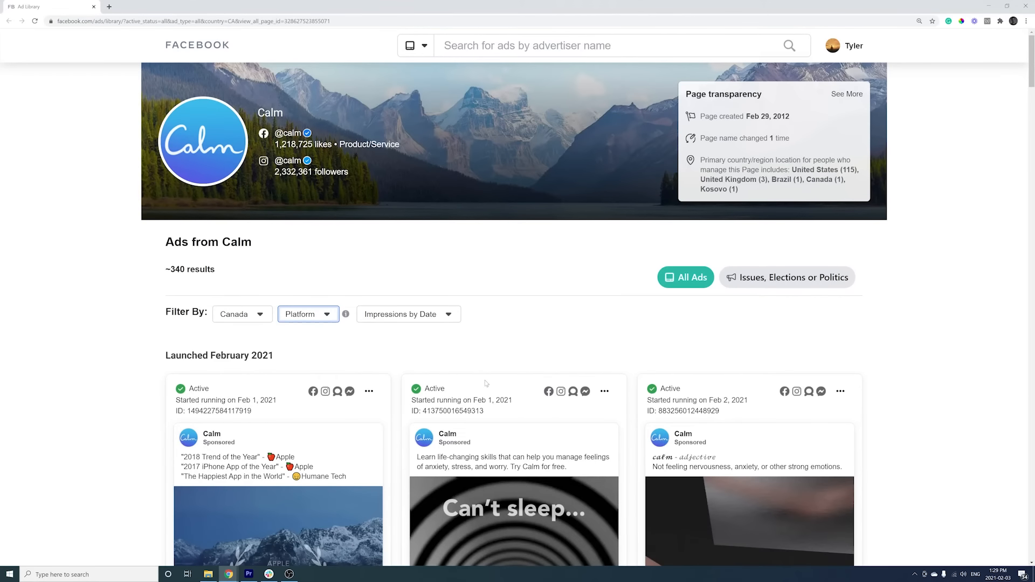
Inspect the Platform, country and Impressions by Date filters without changing them.
click(333, 317)
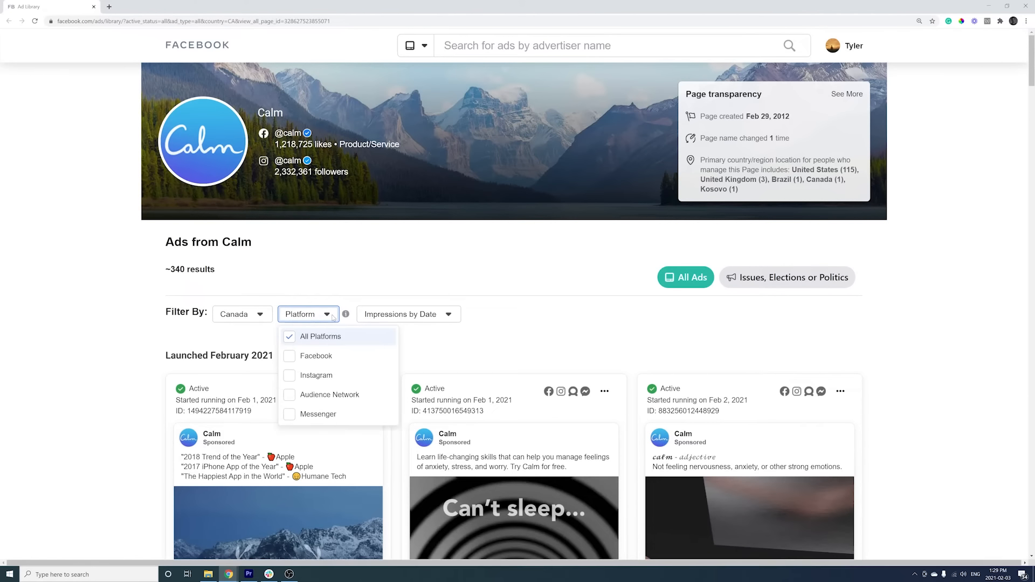
click(243, 317)
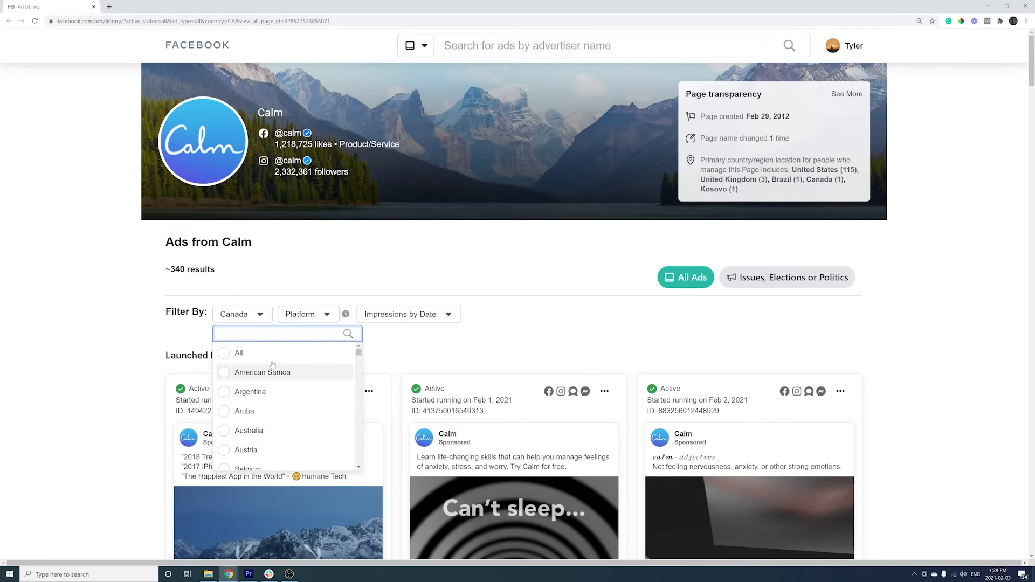
click(519, 286)
click(448, 316)
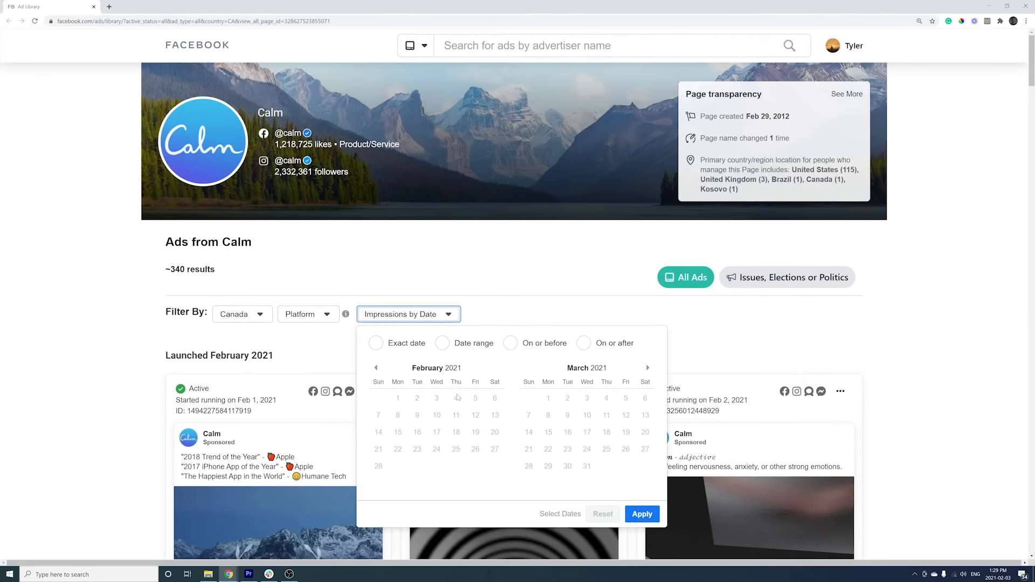
click(497, 296)
Scroll to the Jan 27 ads and open details of the orange tunnel ad.
scroll(496, 295, down, 15)
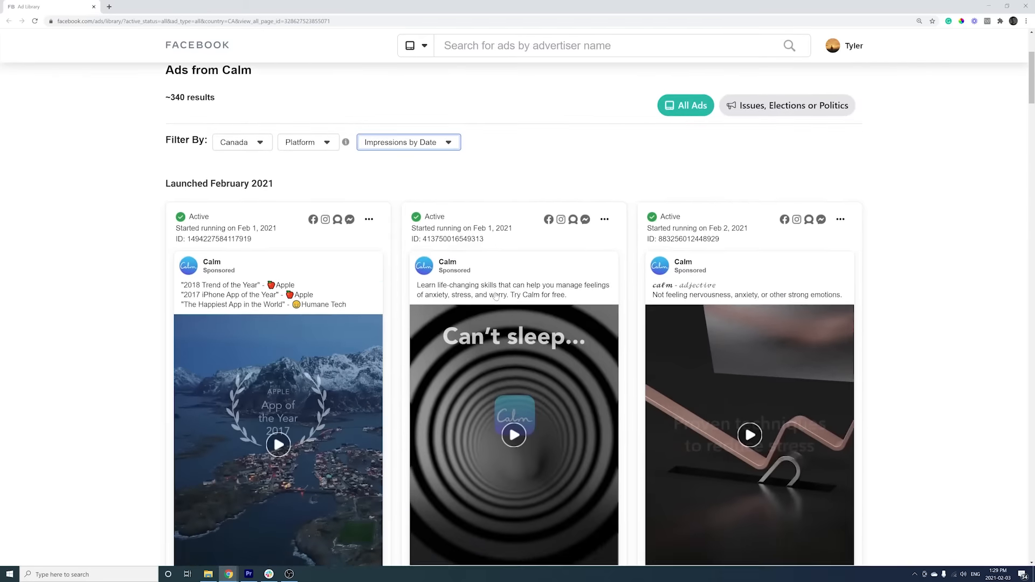
scroll(494, 299, down, 9)
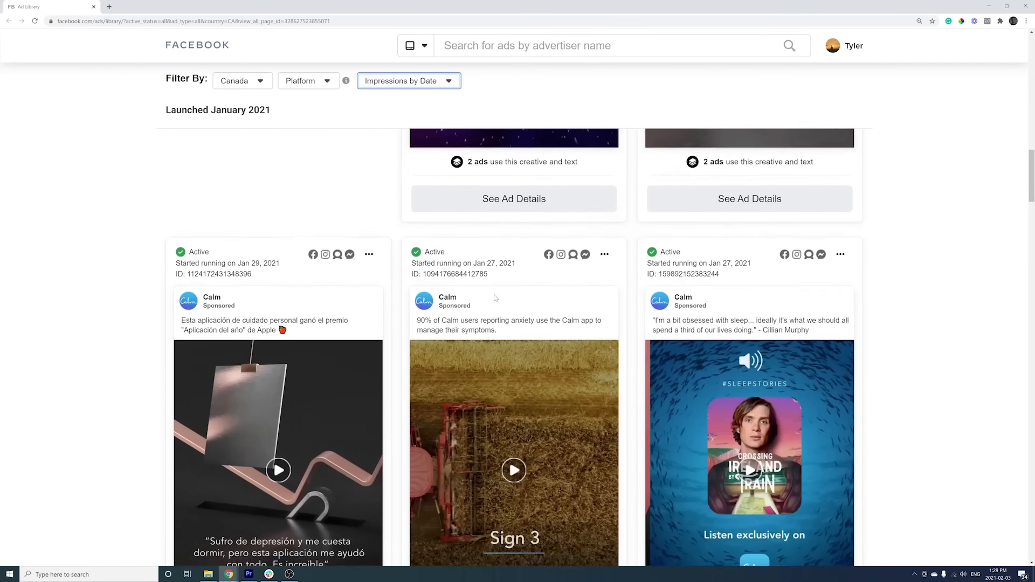
scroll(494, 298, down, 1)
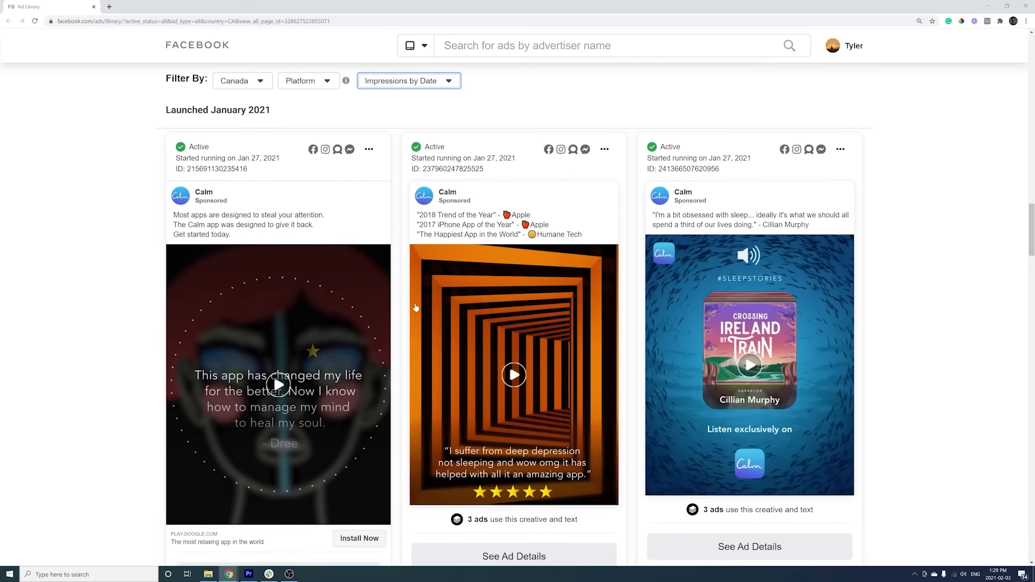
scroll(495, 298, down, 1)
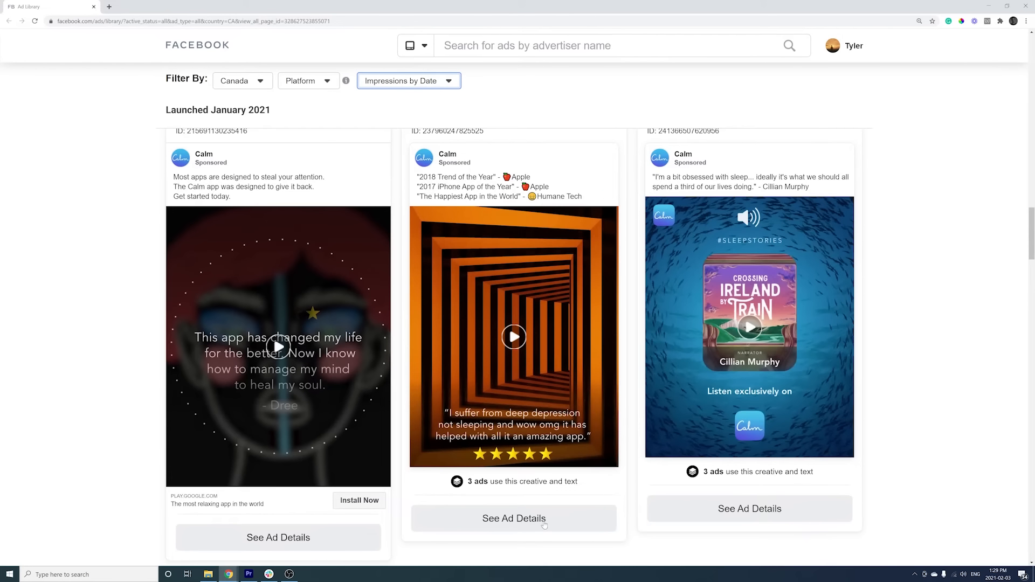
click(543, 518)
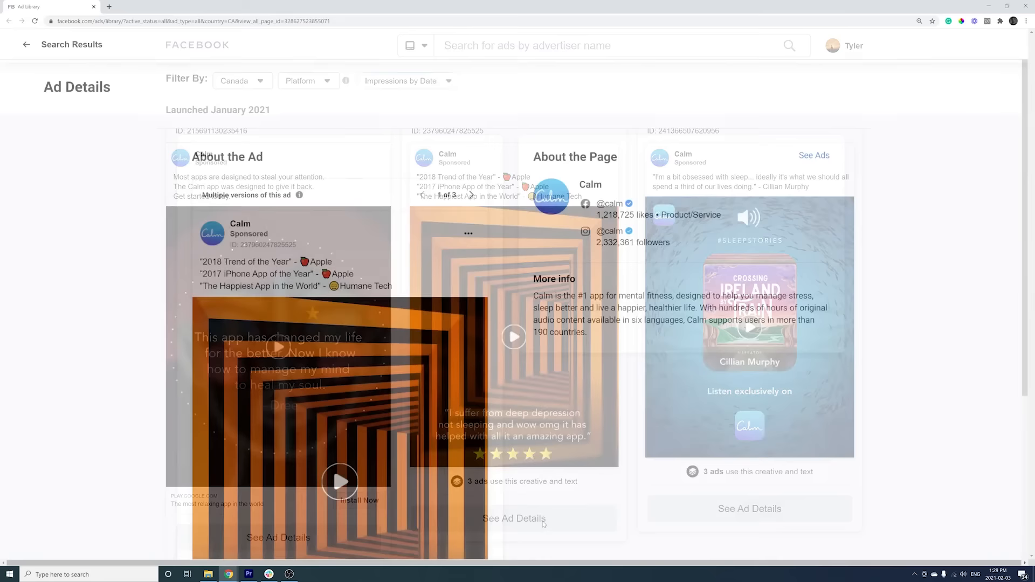
scroll(544, 524, down, 2)
scroll(543, 525, down, 1)
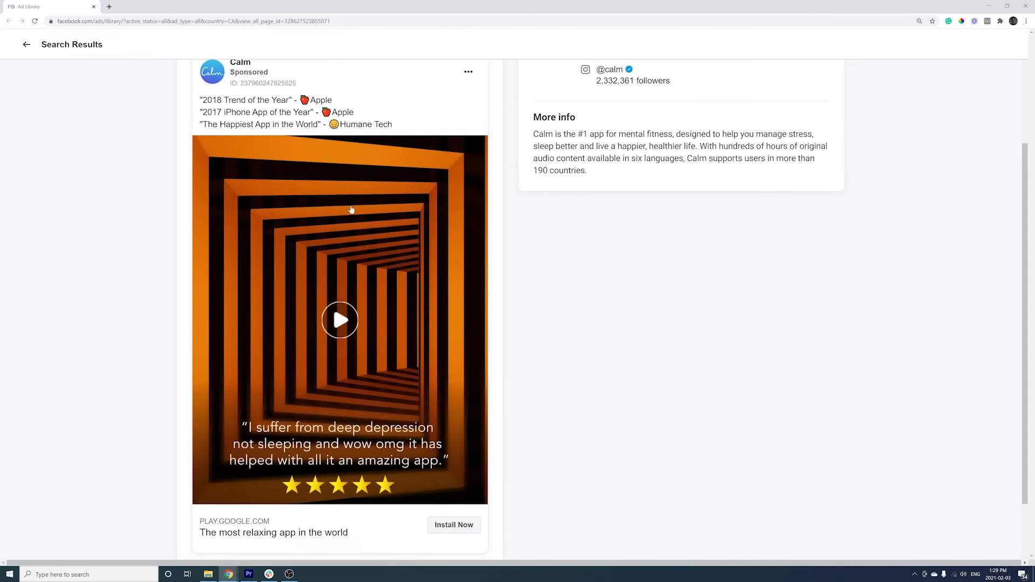
scroll(590, 335, down, 1)
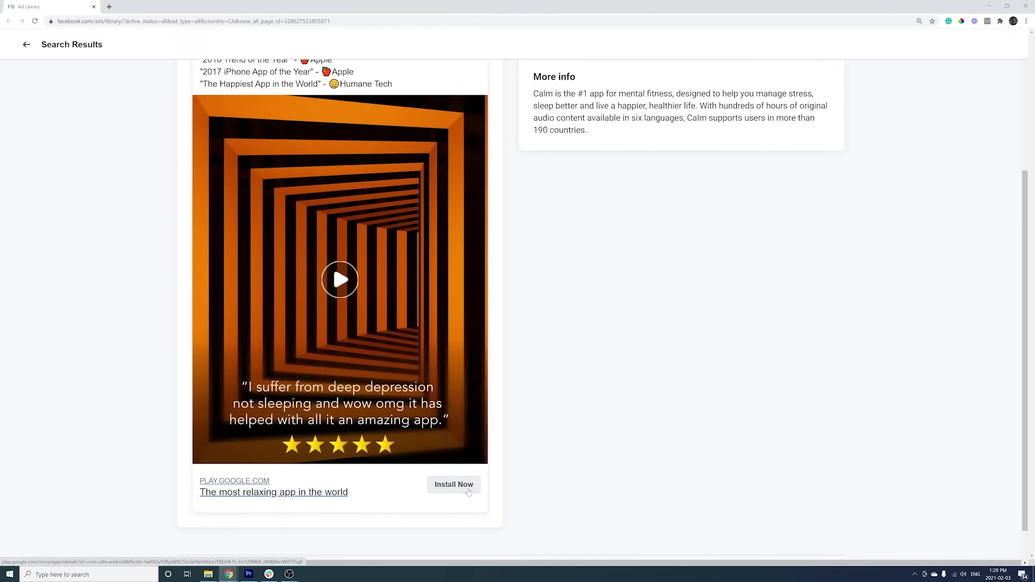
scroll(531, 427, up, 2)
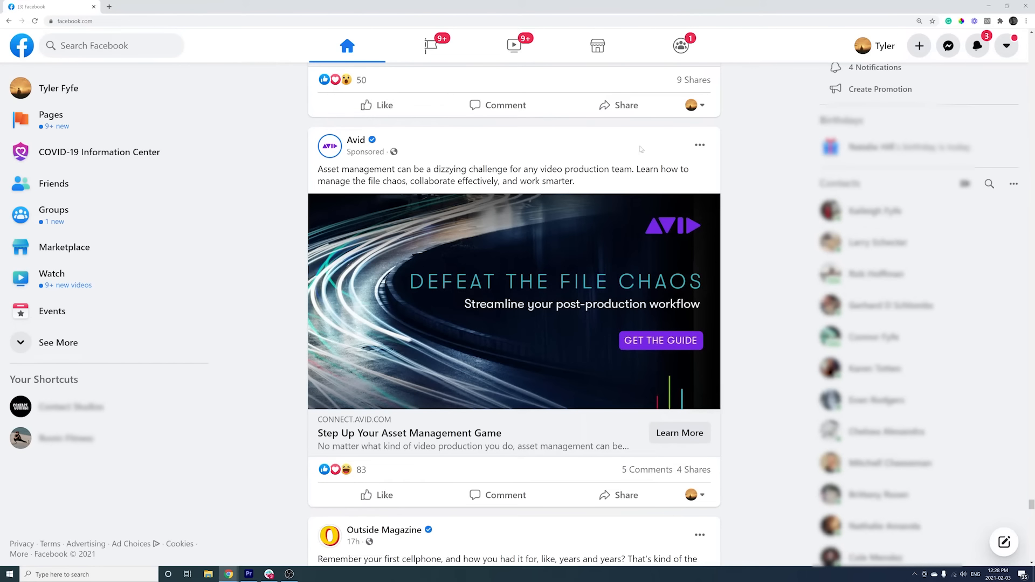
Show 'Why am I seeing this ad?' for the Avid sponsored post.
click(700, 145)
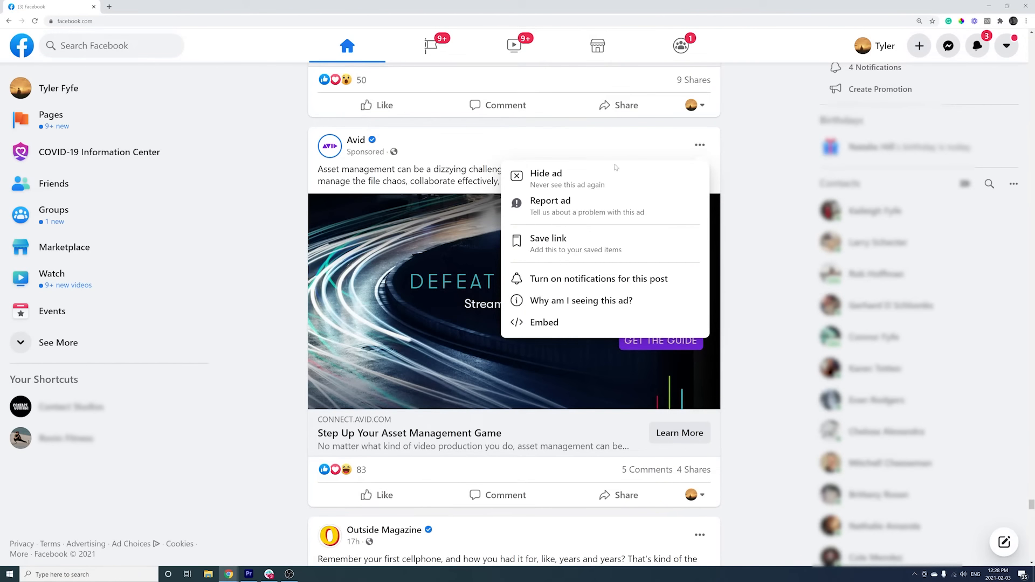
click(605, 303)
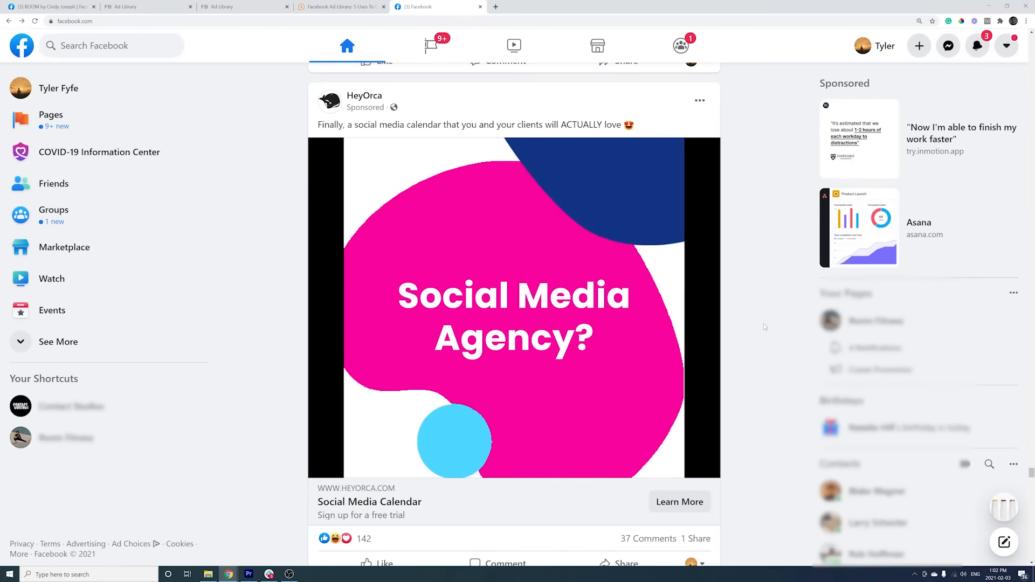
scroll(763, 323, down, 4)
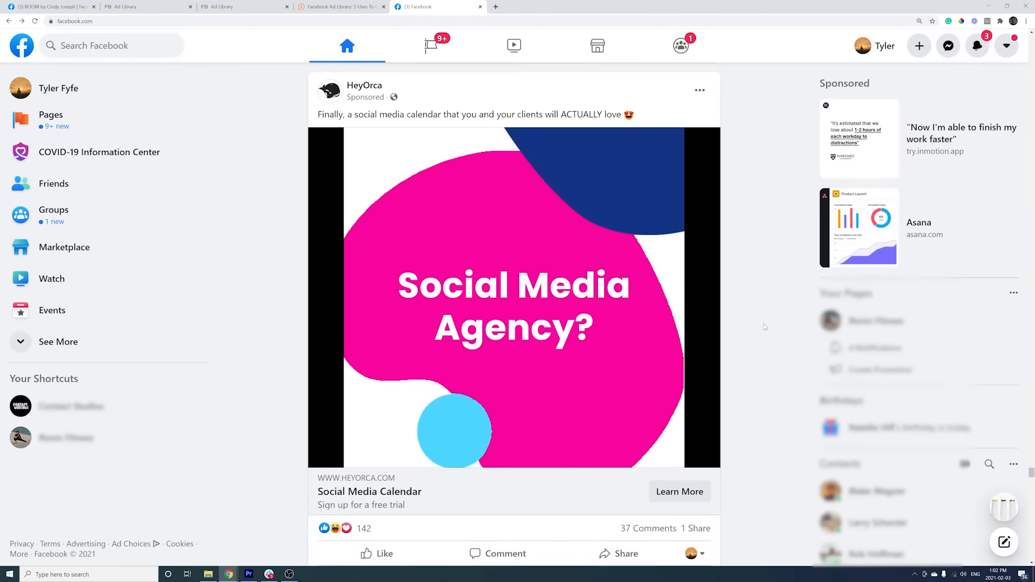
scroll(763, 327, down, 5)
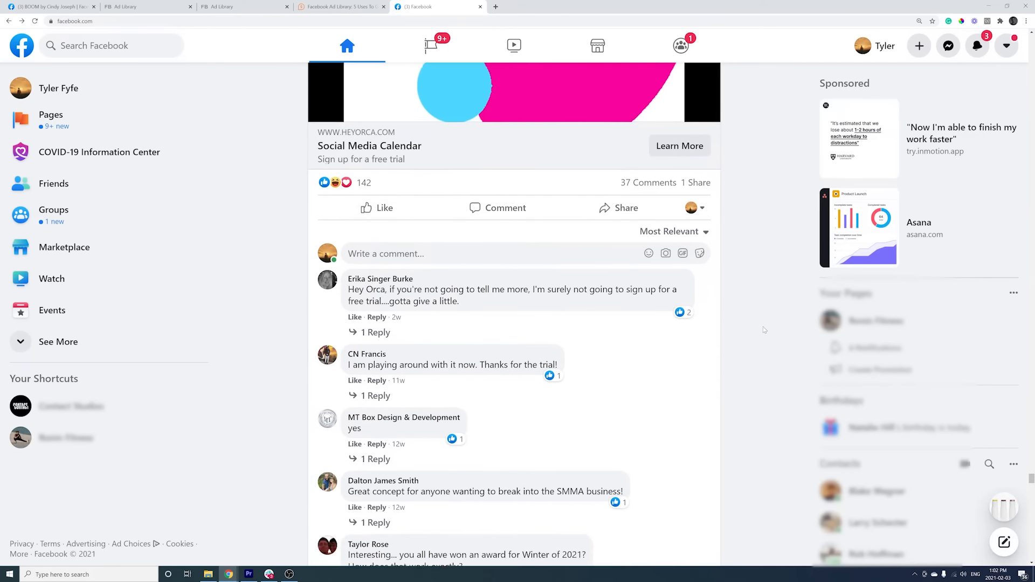
scroll(764, 330, down, 1)
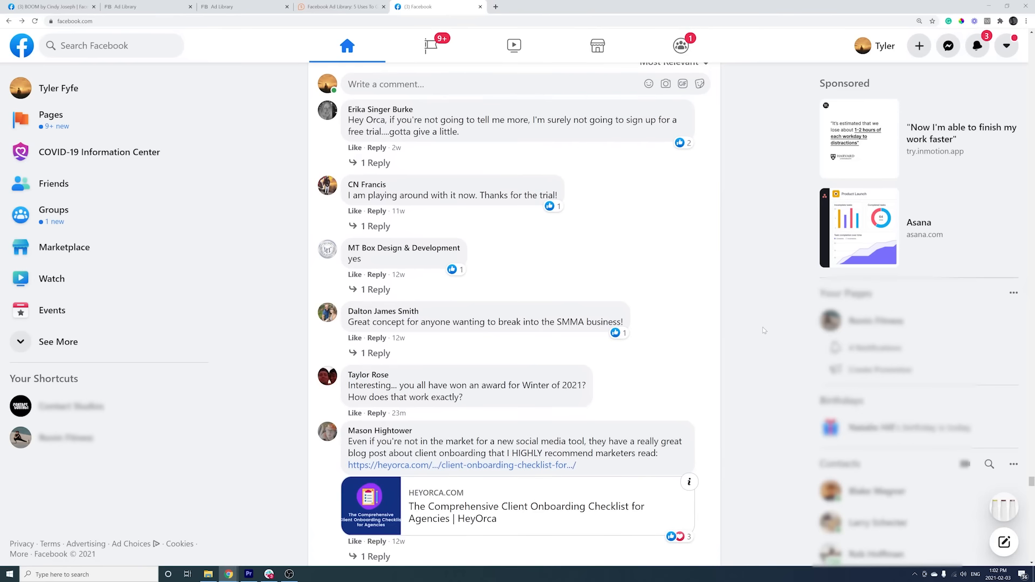
scroll(764, 330, down, 2)
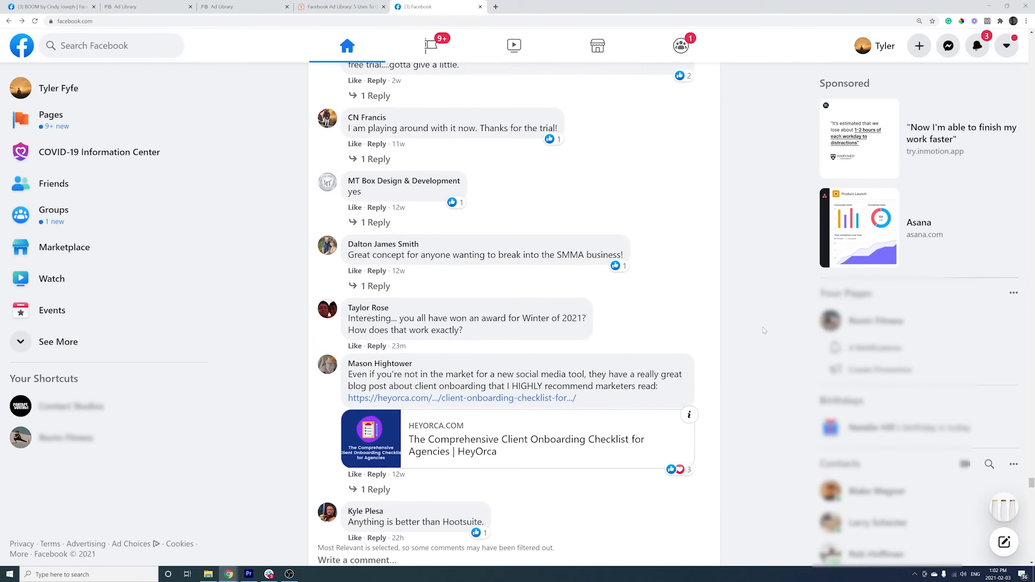